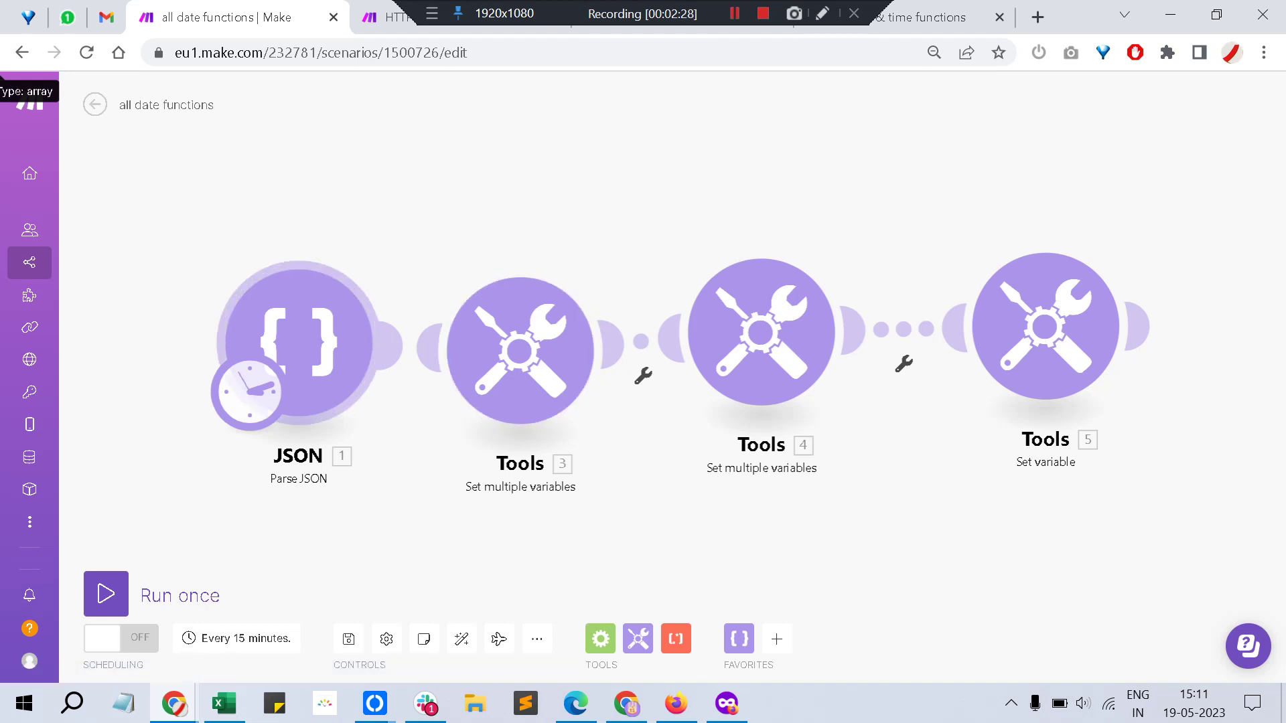
Review the datetime value in the Parse JSON module and browse the general, math, text, and date and time functions.
left_click(299, 343)
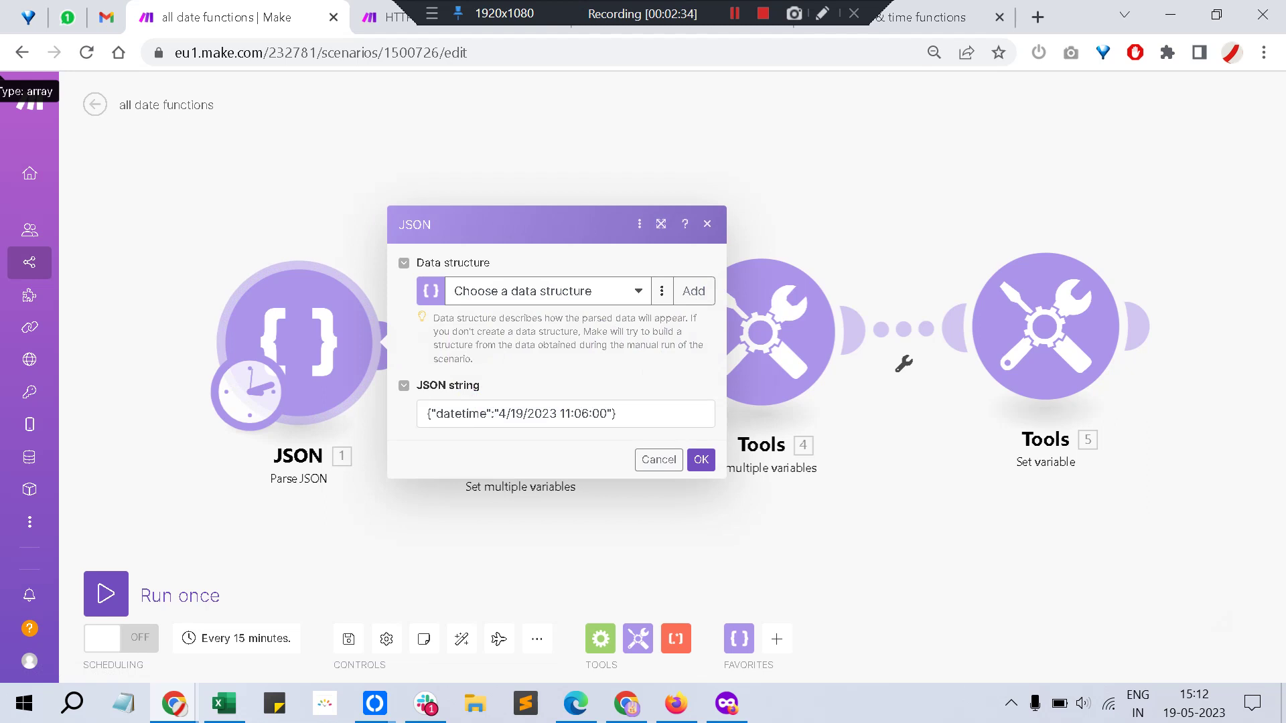
left_click(566, 414)
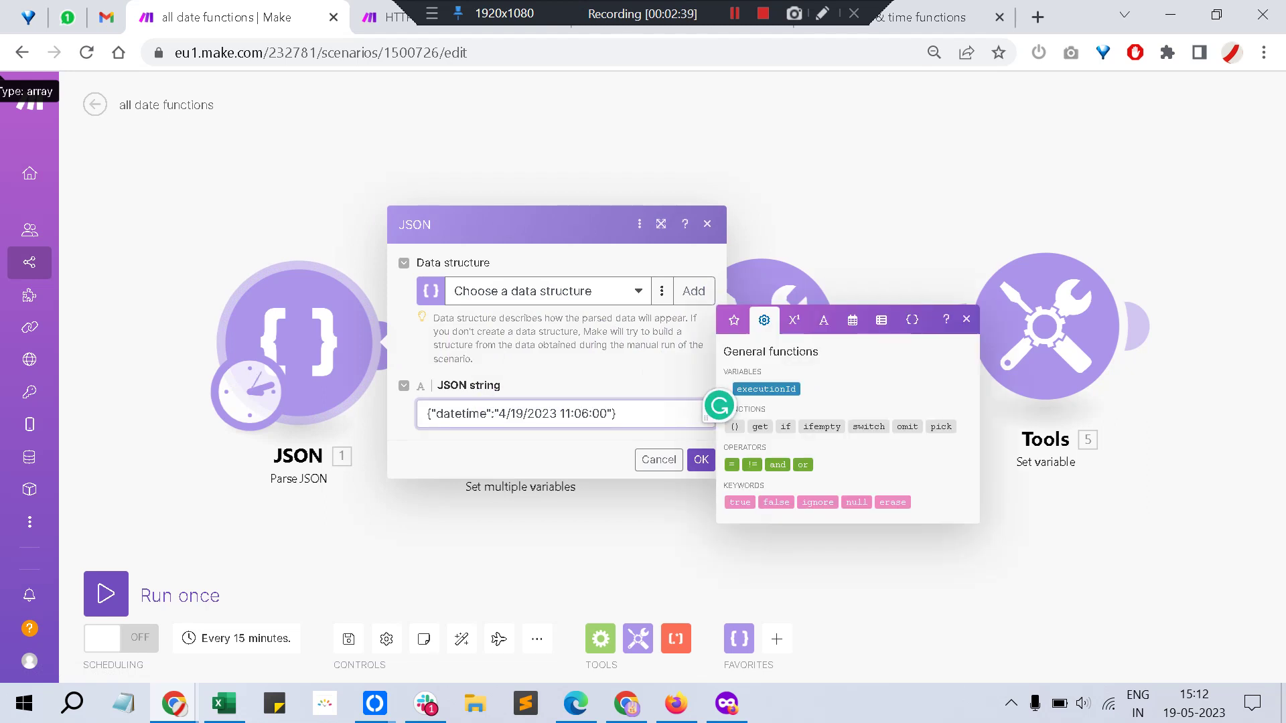
double_click(502, 413)
left_click_drag(506, 414, 606, 414)
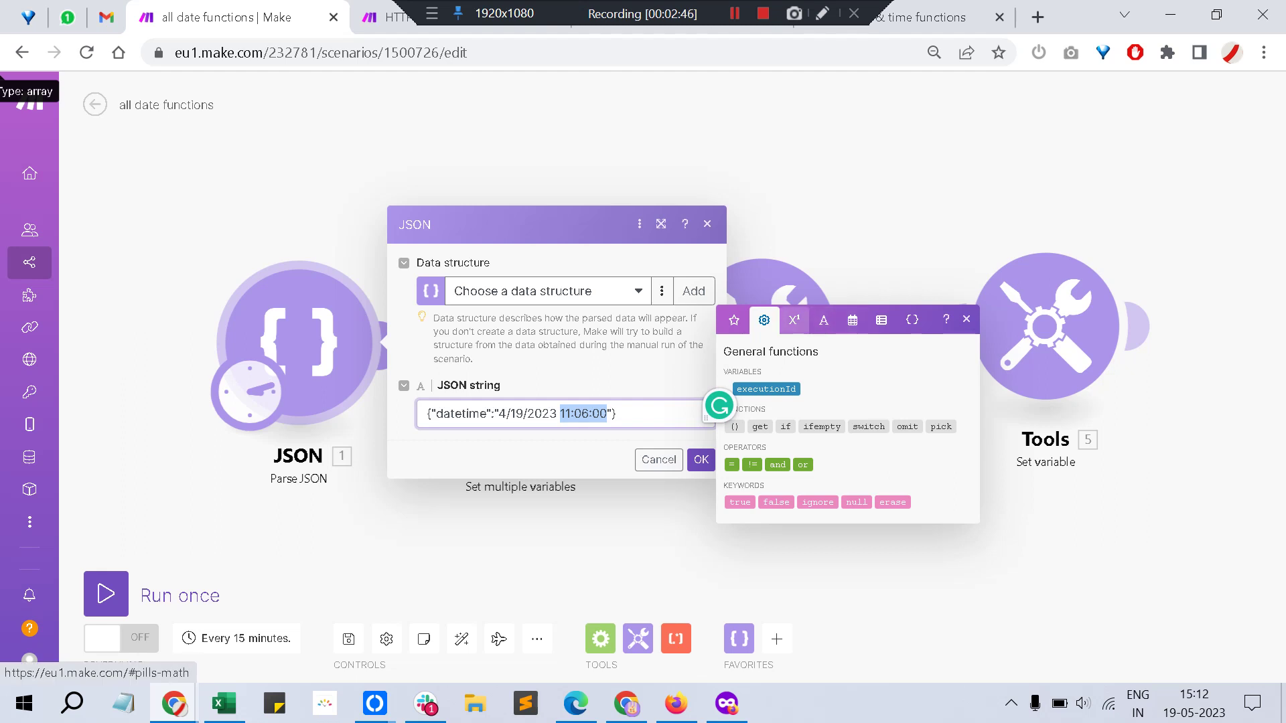
left_click(734, 320)
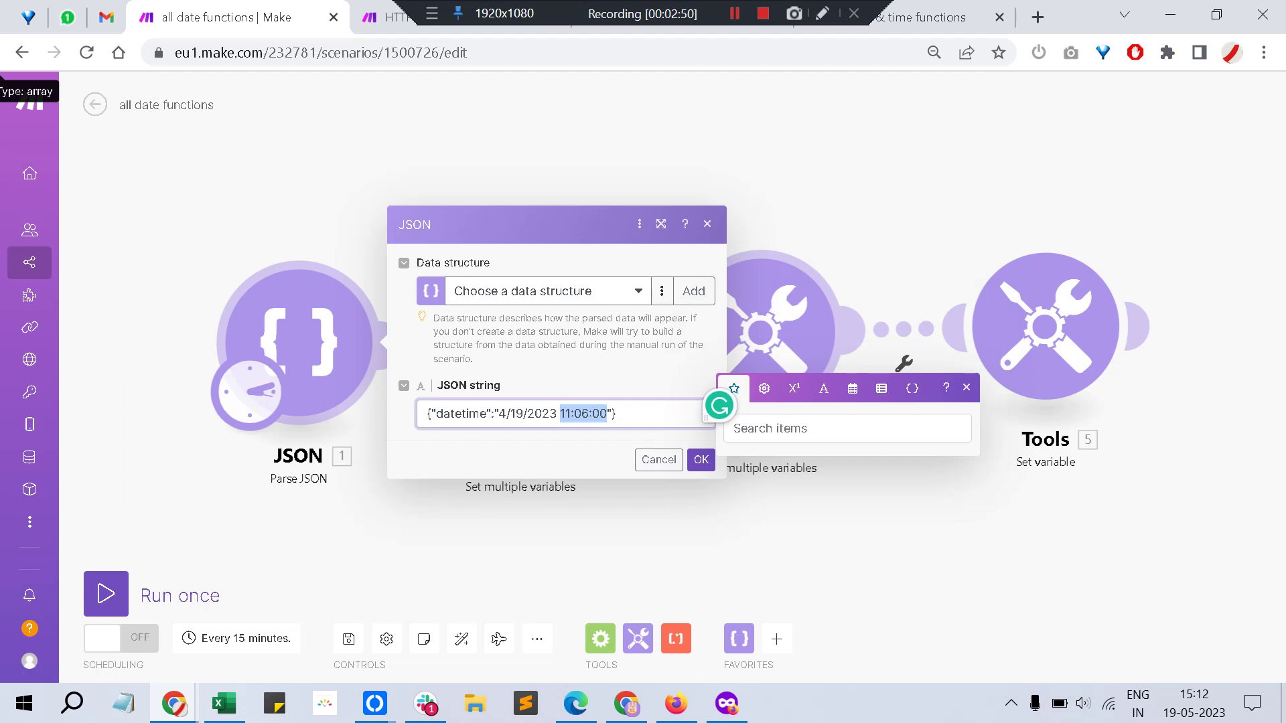
left_click(764, 388)
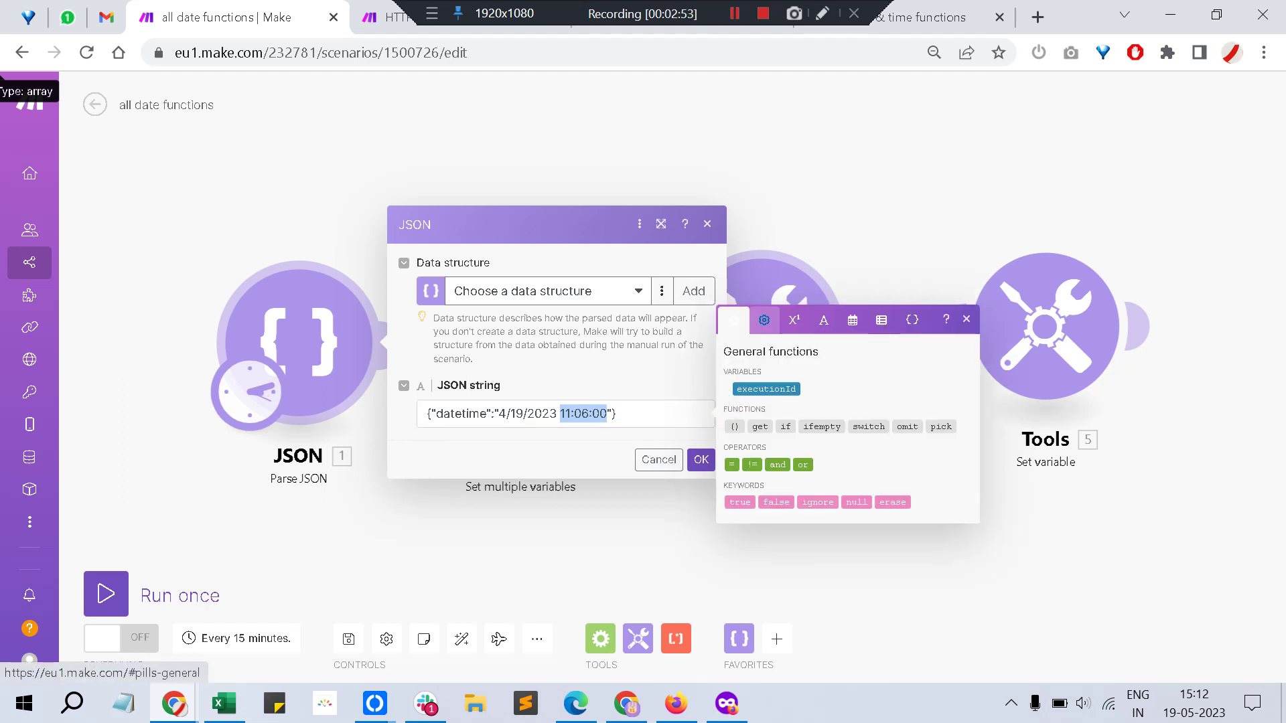
left_click(793, 323)
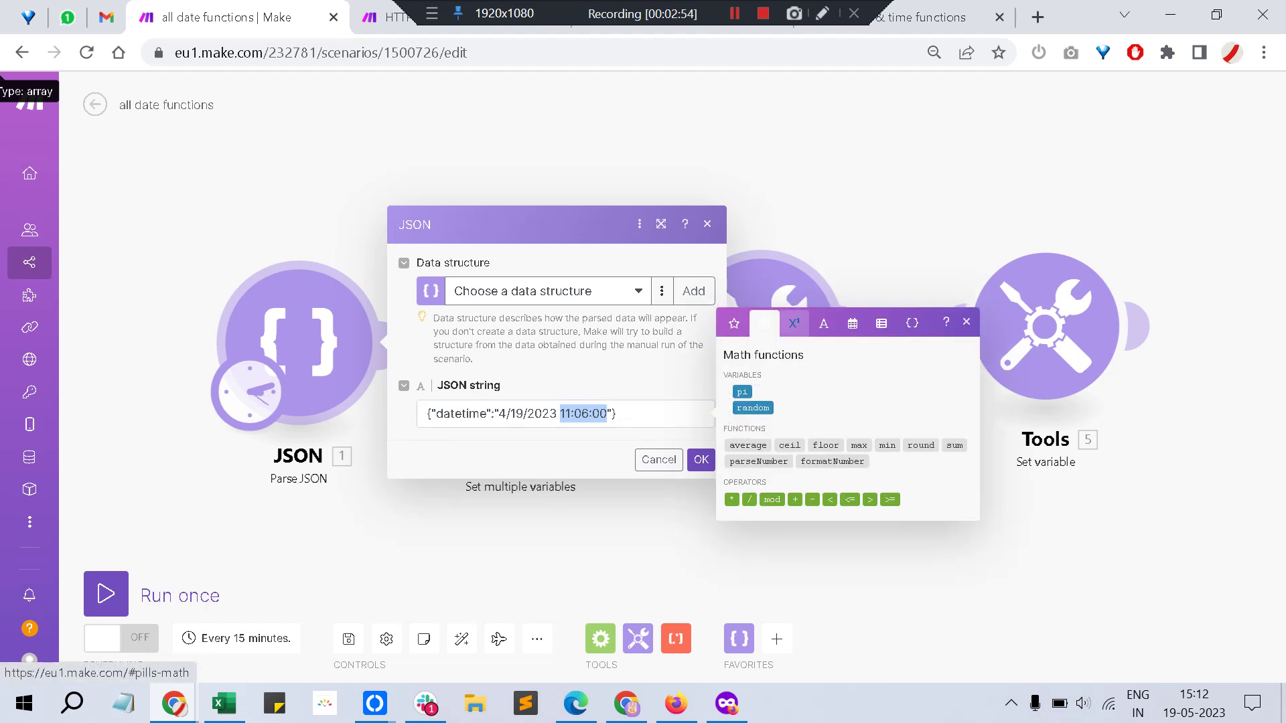
left_click(823, 322)
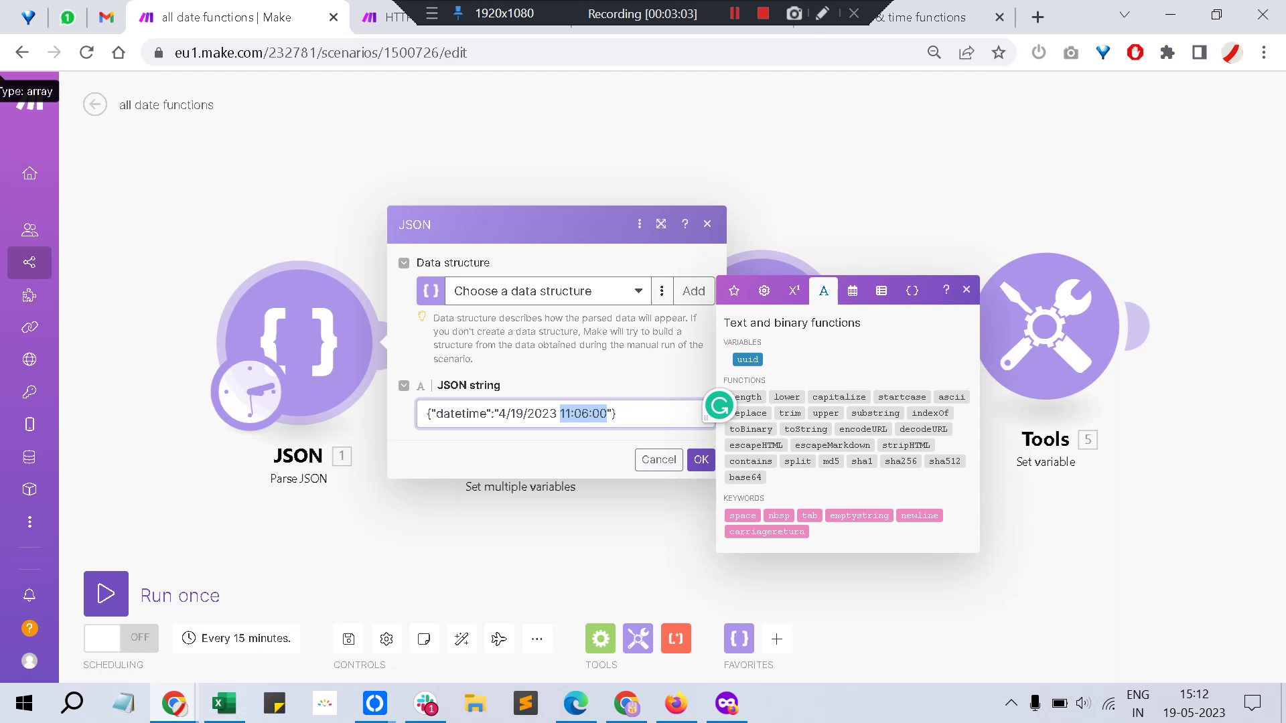
left_click(853, 290)
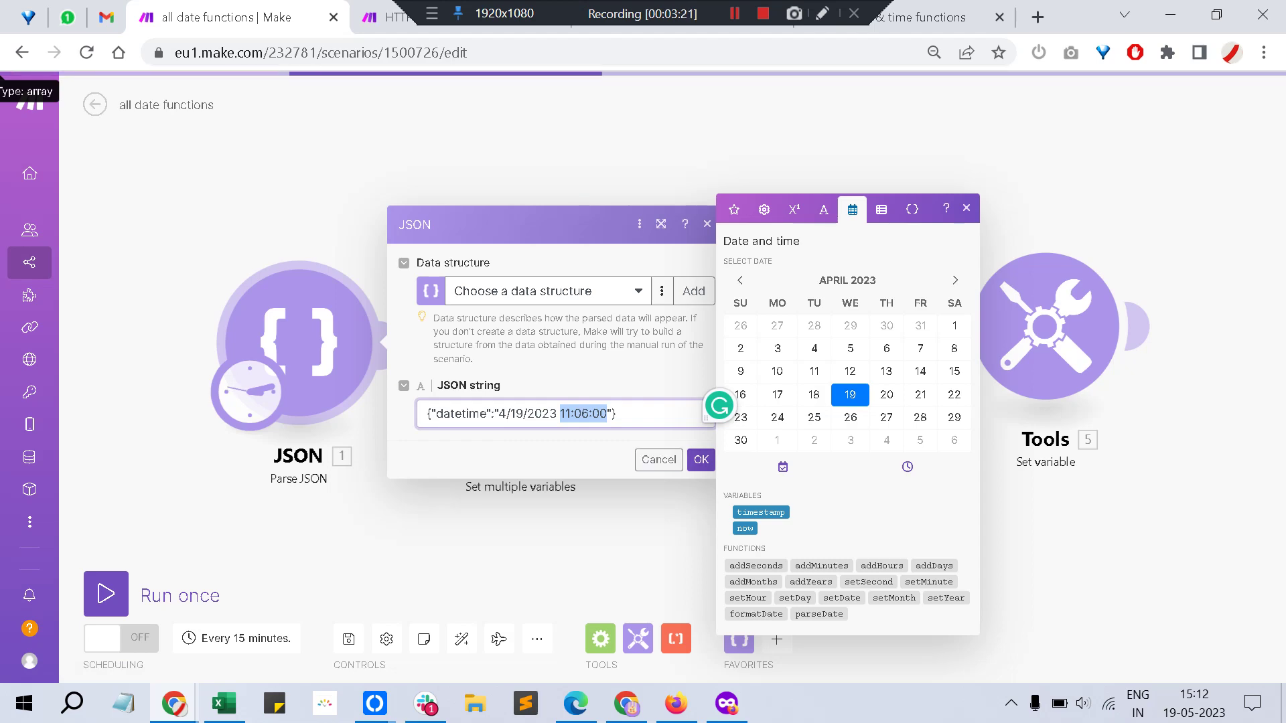
left_click(659, 460)
Replace the "date alone" variable's value in the first Set multiple variables module with "formatdate(".
left_click(521, 351)
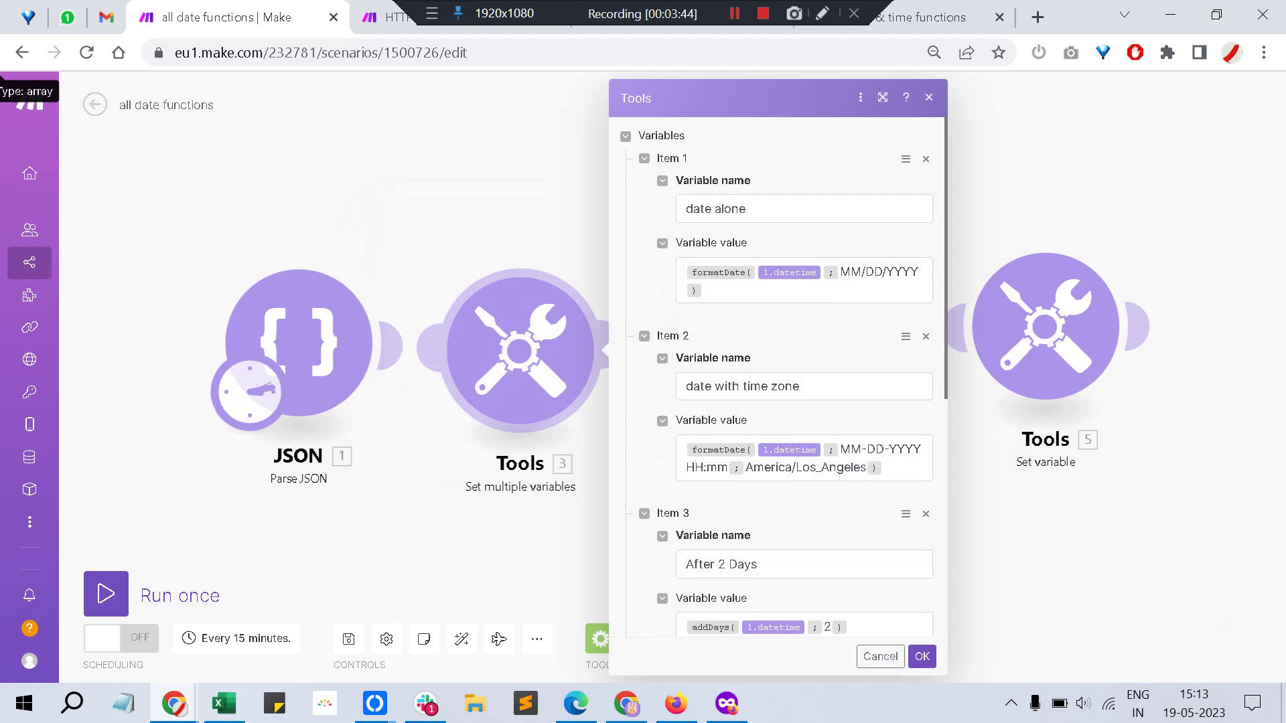
left_click(707, 290)
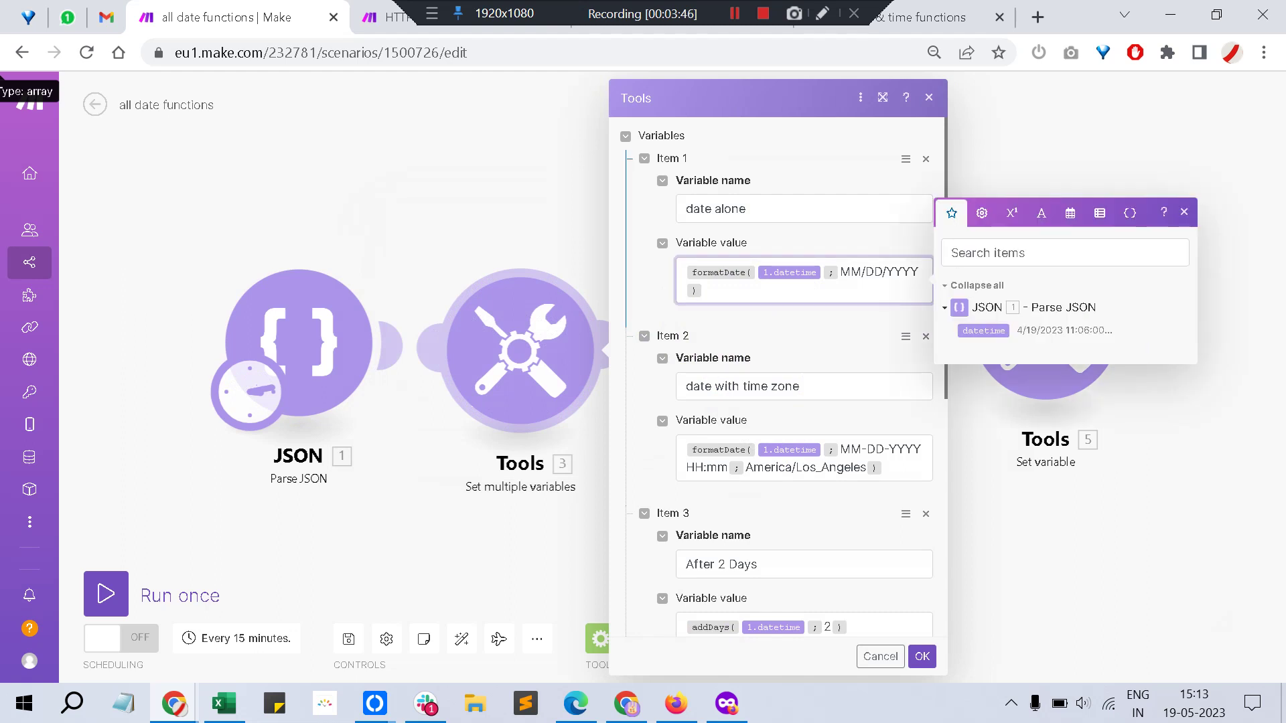
key("ctrl+a")
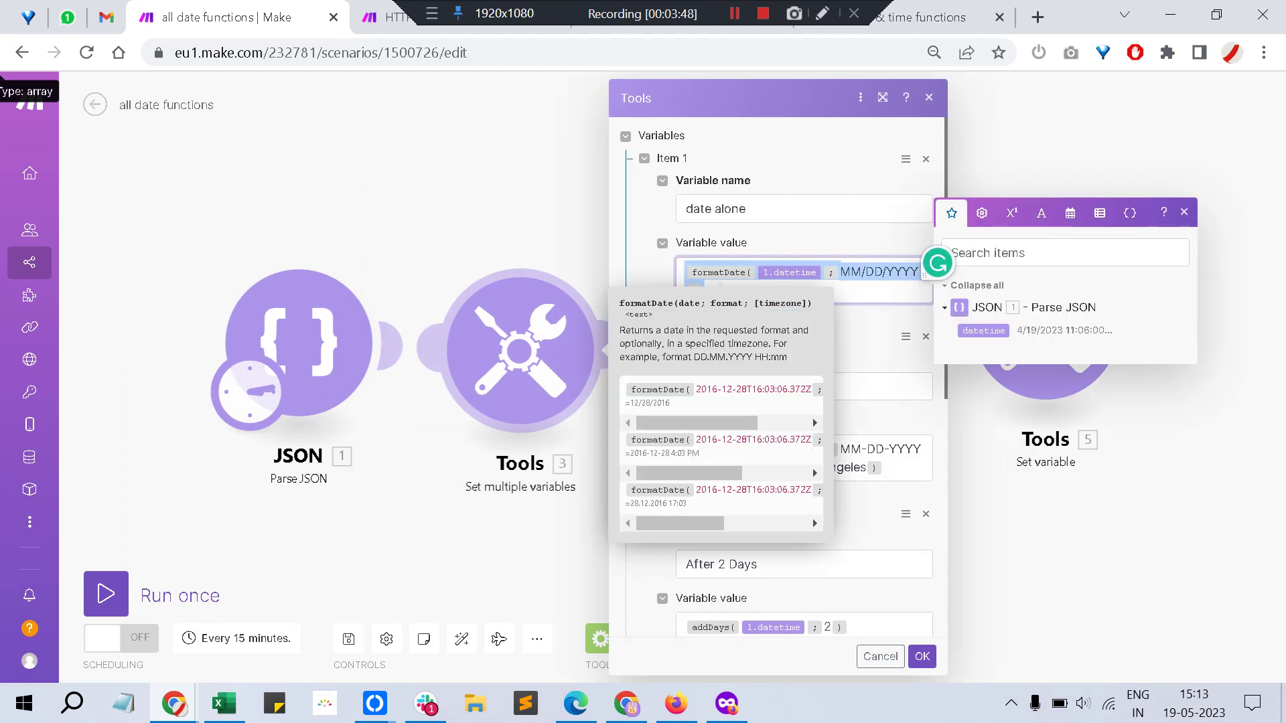
type("formatdate(")
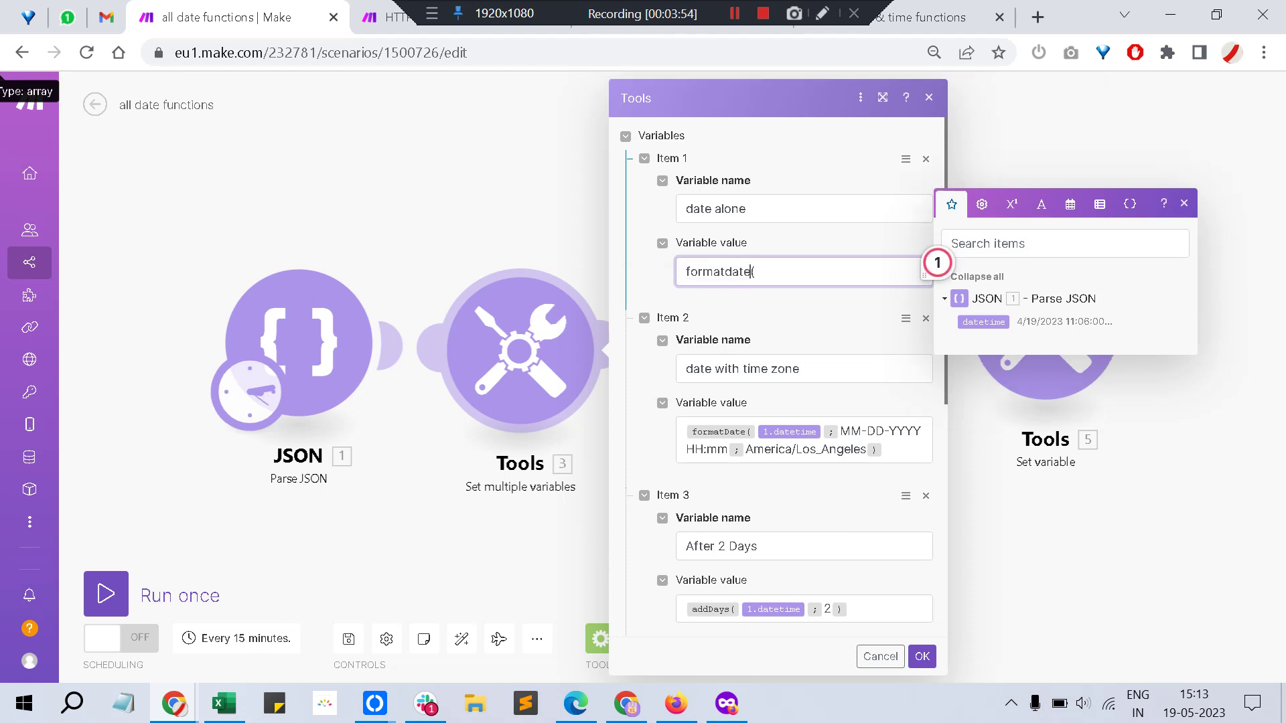
Correct the capitalisation in the "date alone" value so it is recognised as the formatDate( function.
key("Left")
key("Left")
key("Left")
key("BackSpace")
type("D")
key("Right")
key("Right")
key("Right")
key("Right")
key("BackSpace")
type("(")
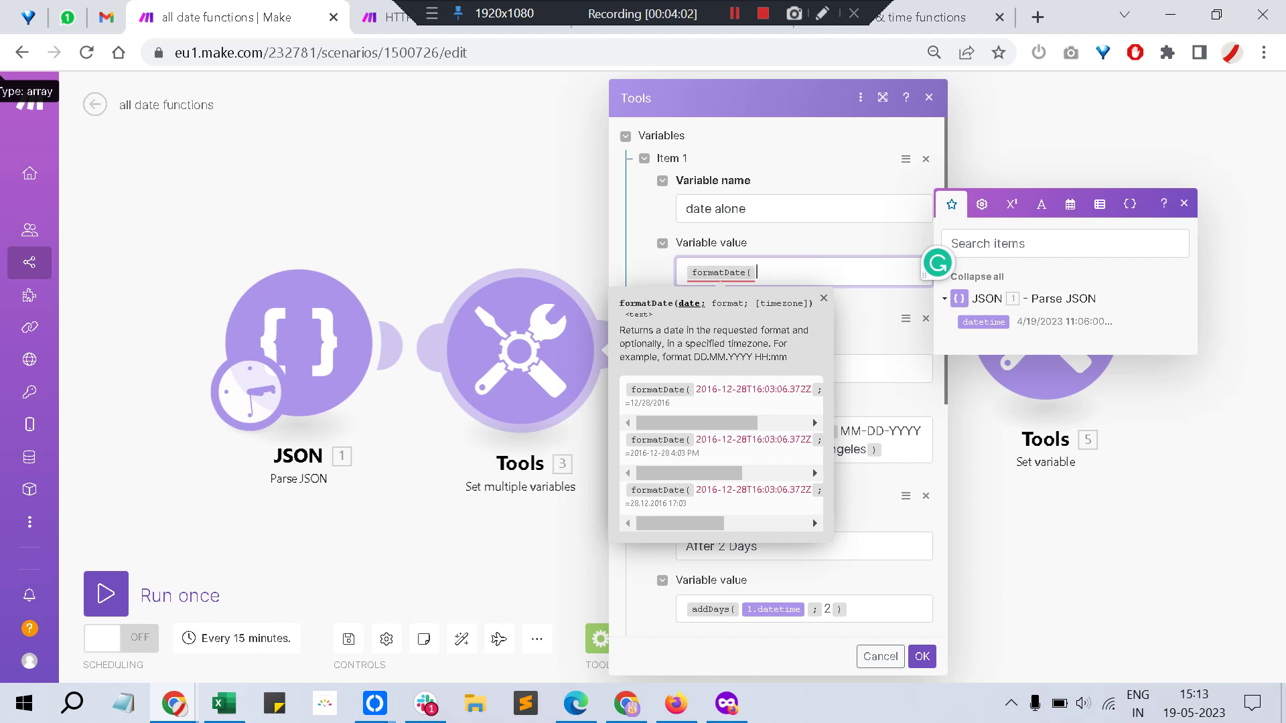
Complete the formatDate expression with the Parse JSON datetime and the format MM/DD/YYY, and save the scenario.
left_click(823, 298)
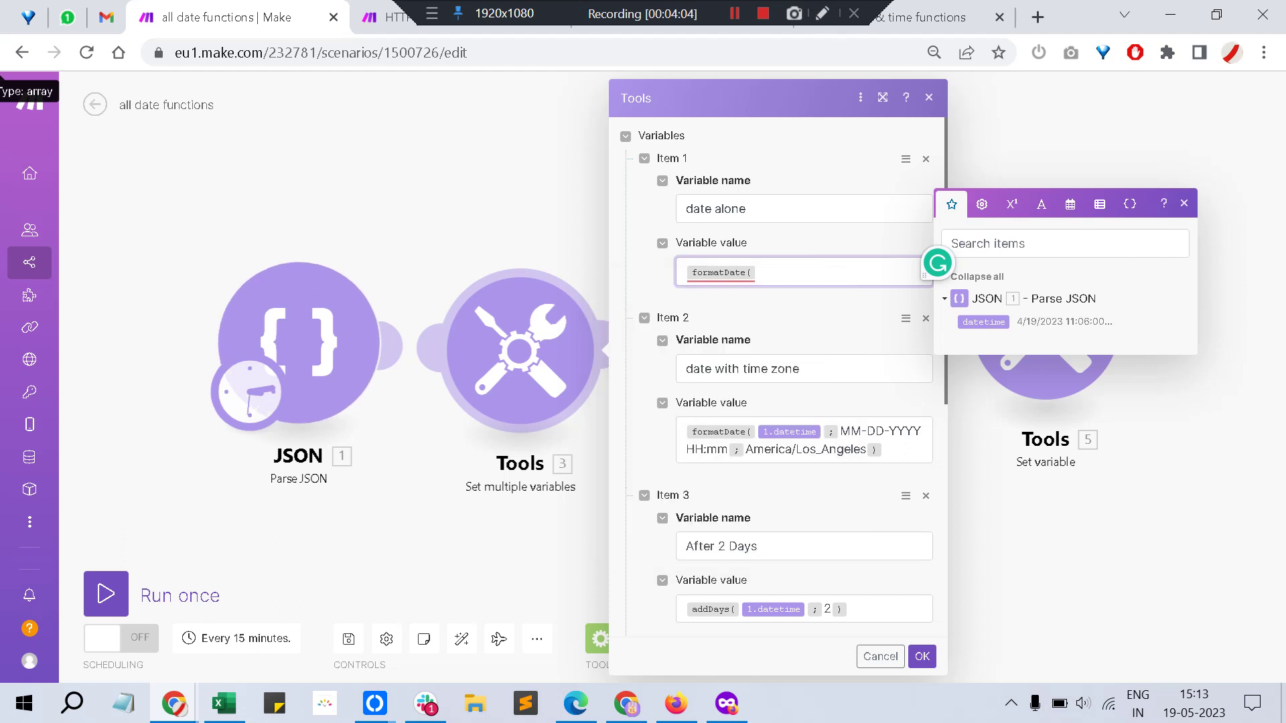
left_click_drag(983, 322, 785, 274)
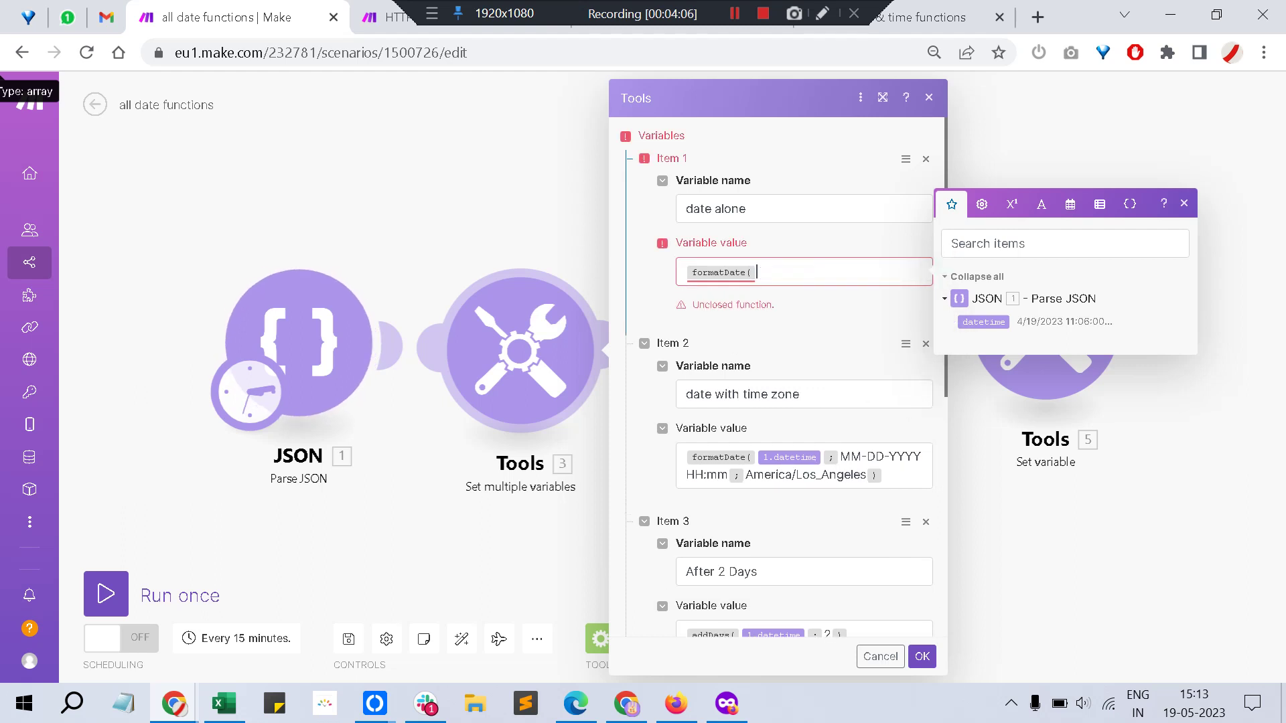
type("; ")
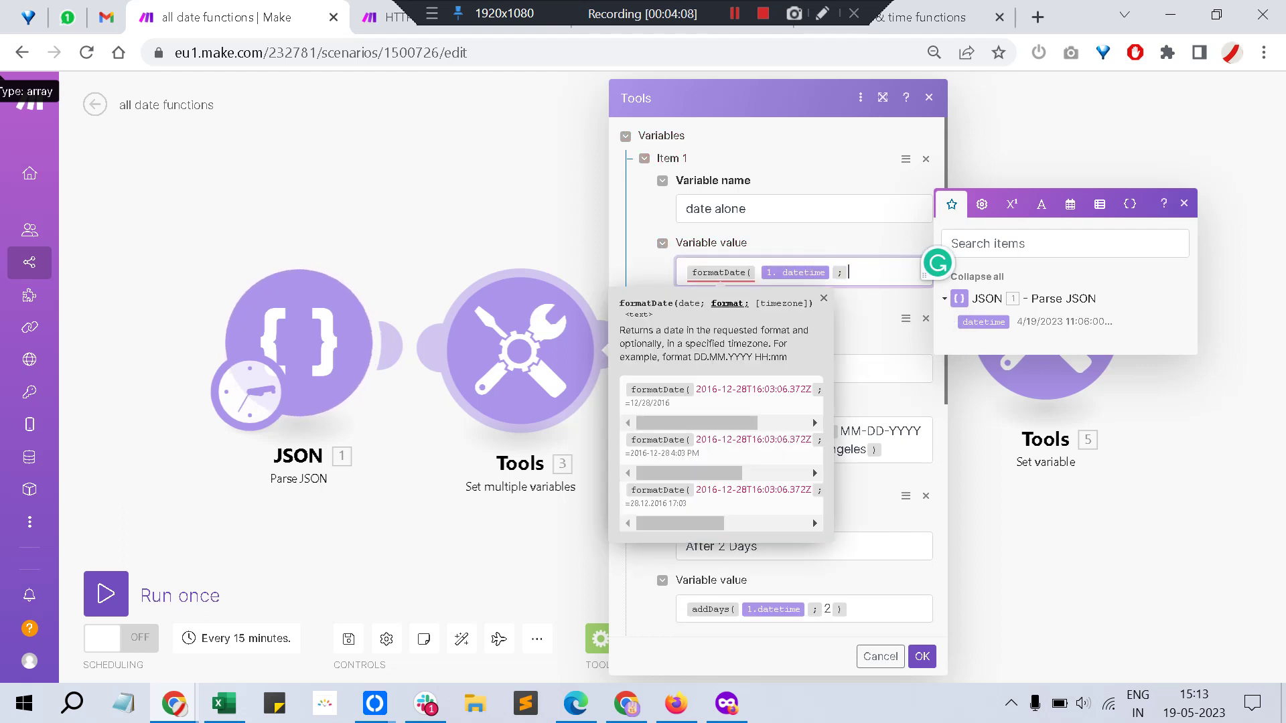
type("MM/DD/YYY )")
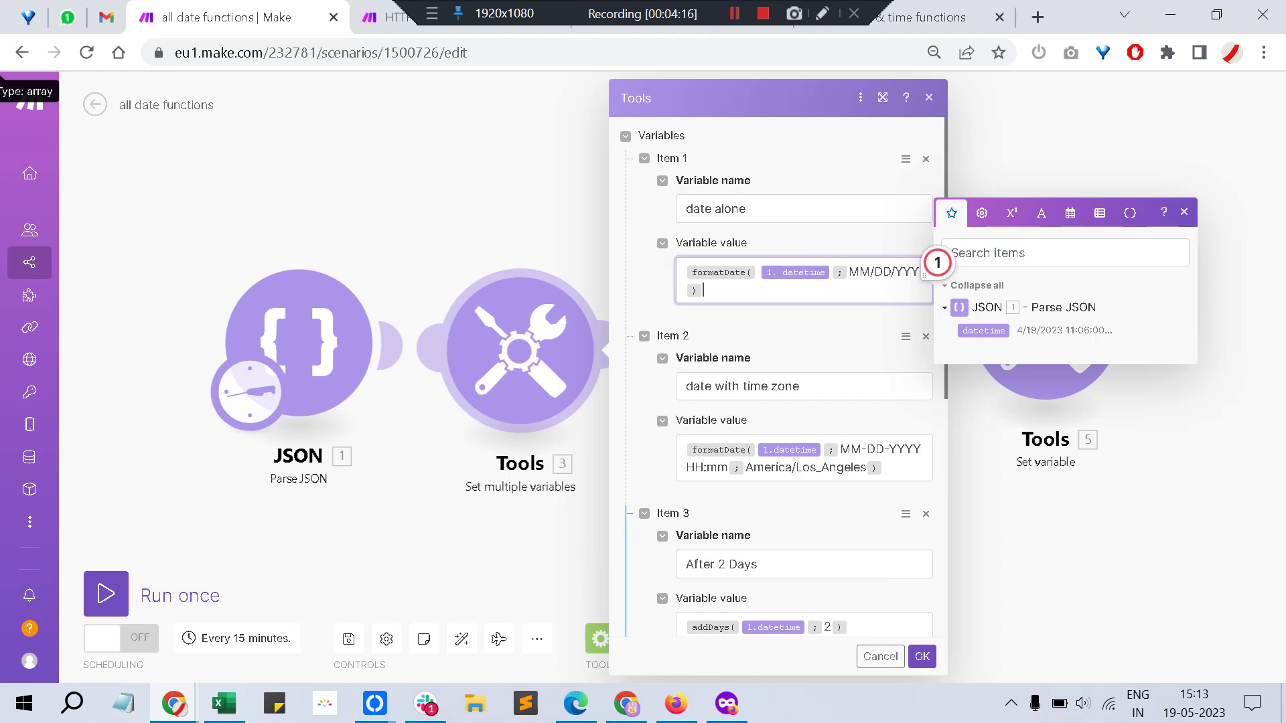
left_click(921, 657)
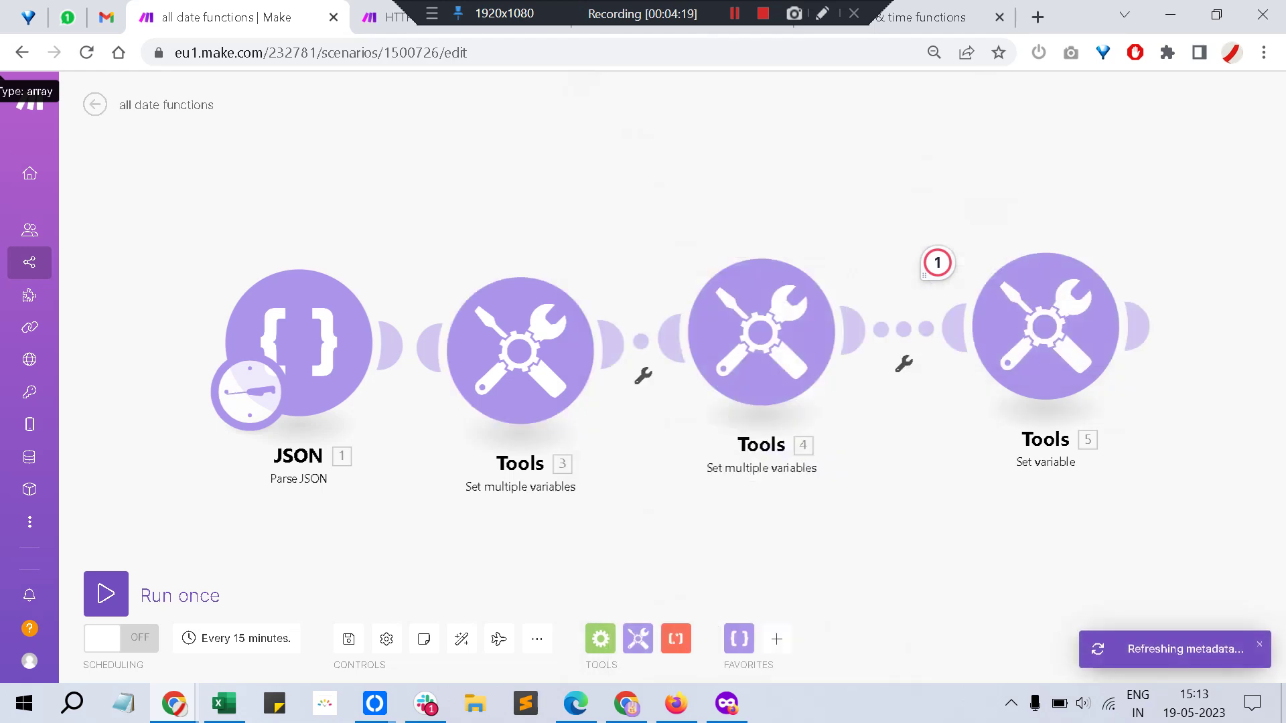
left_click(348, 639)
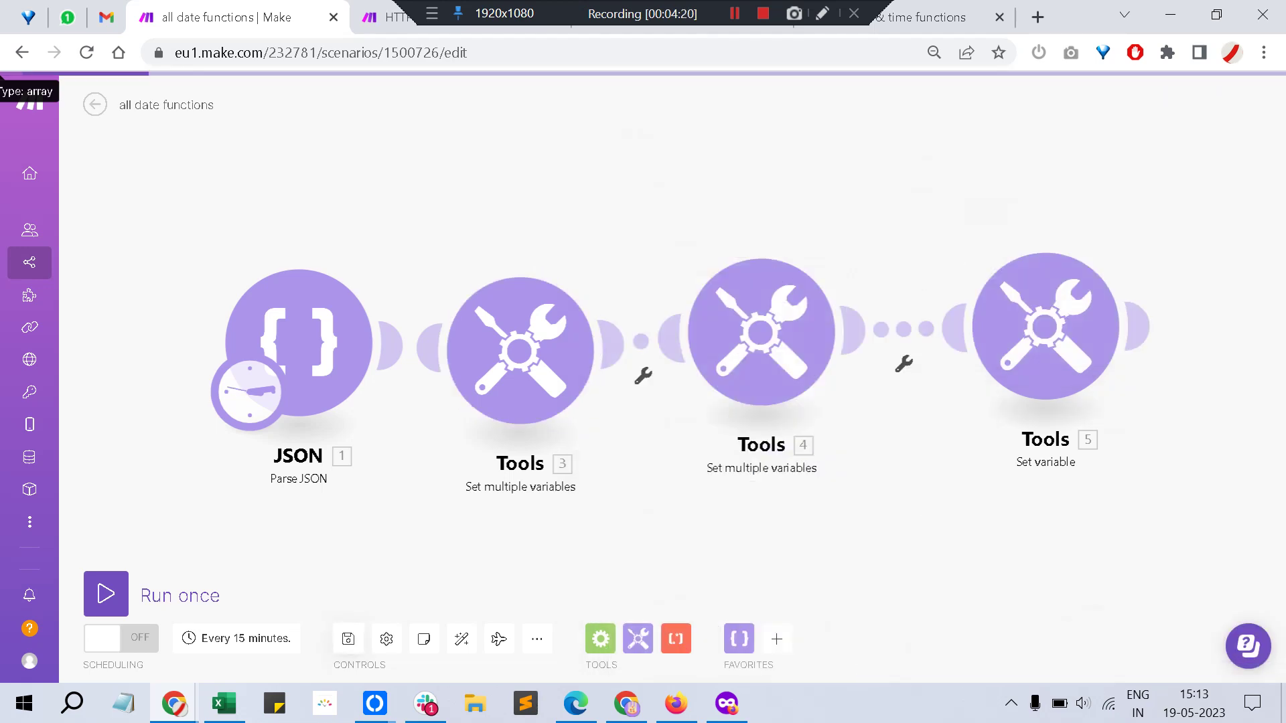
Run only the first Set multiple variables module with the Parse JSON datetime 4/19/2023 11:06:00 and inspect its output.
right_click(555, 344)
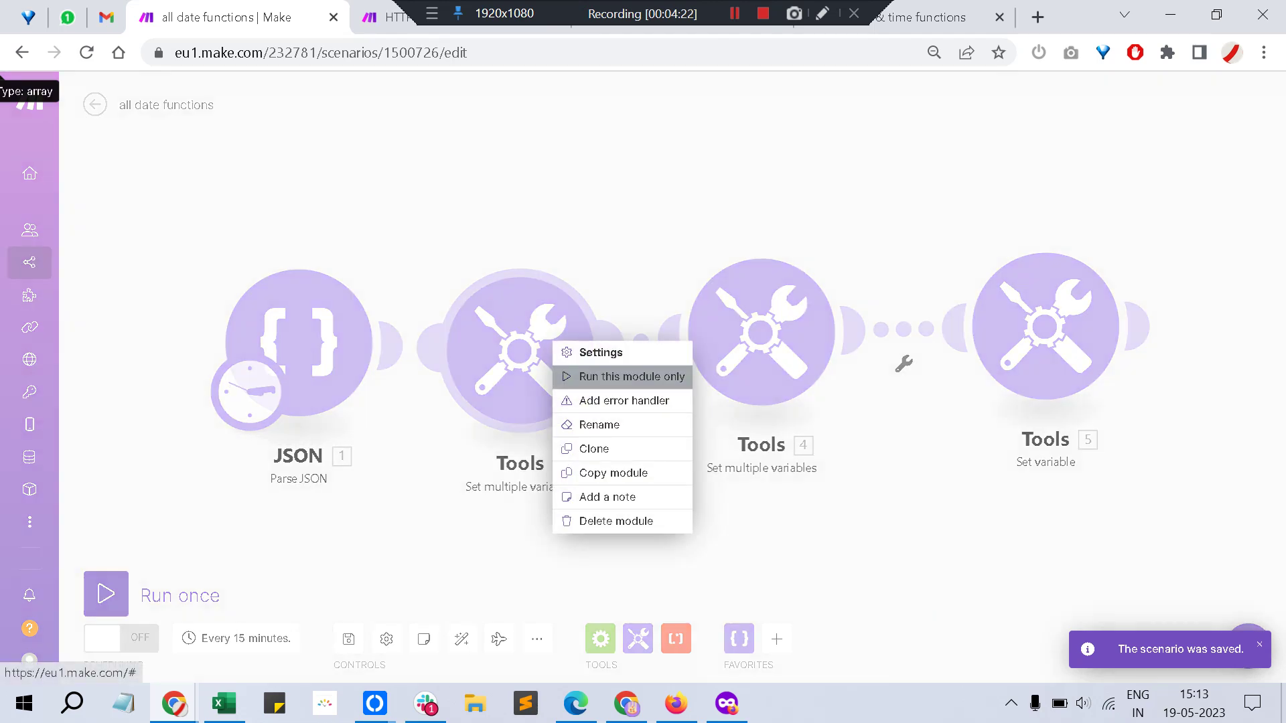
left_click(631, 376)
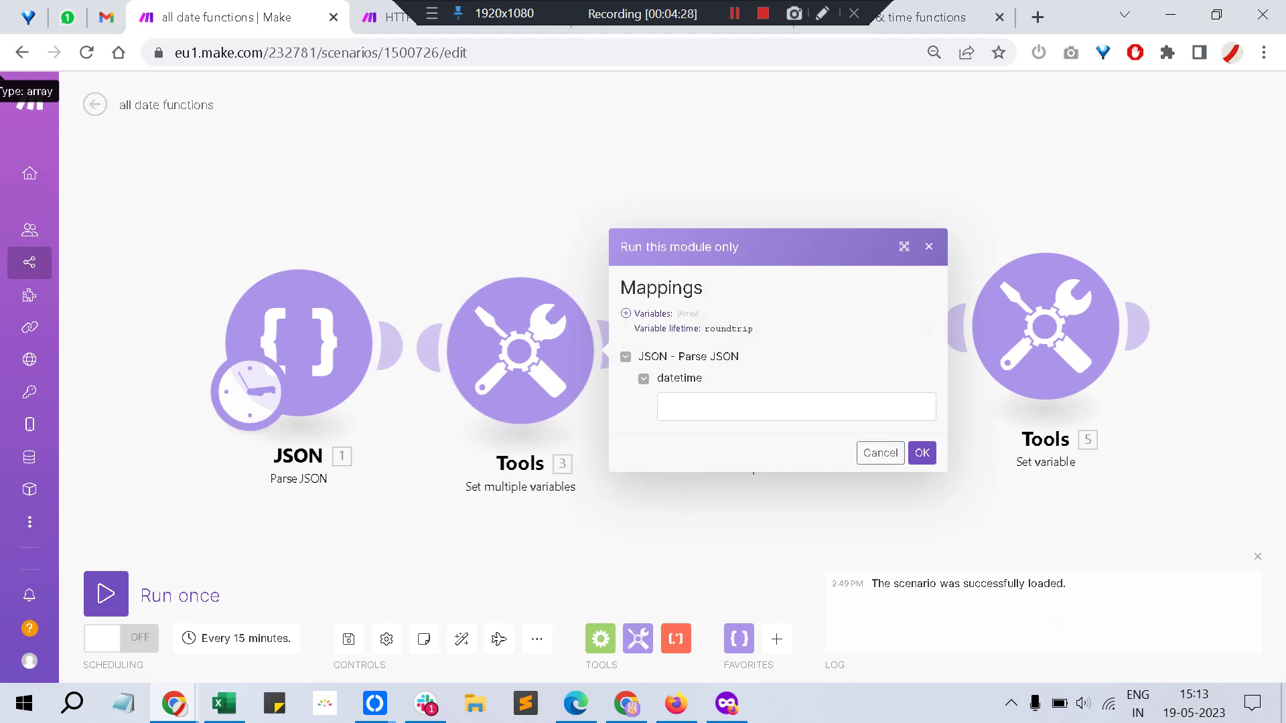
left_click(299, 342)
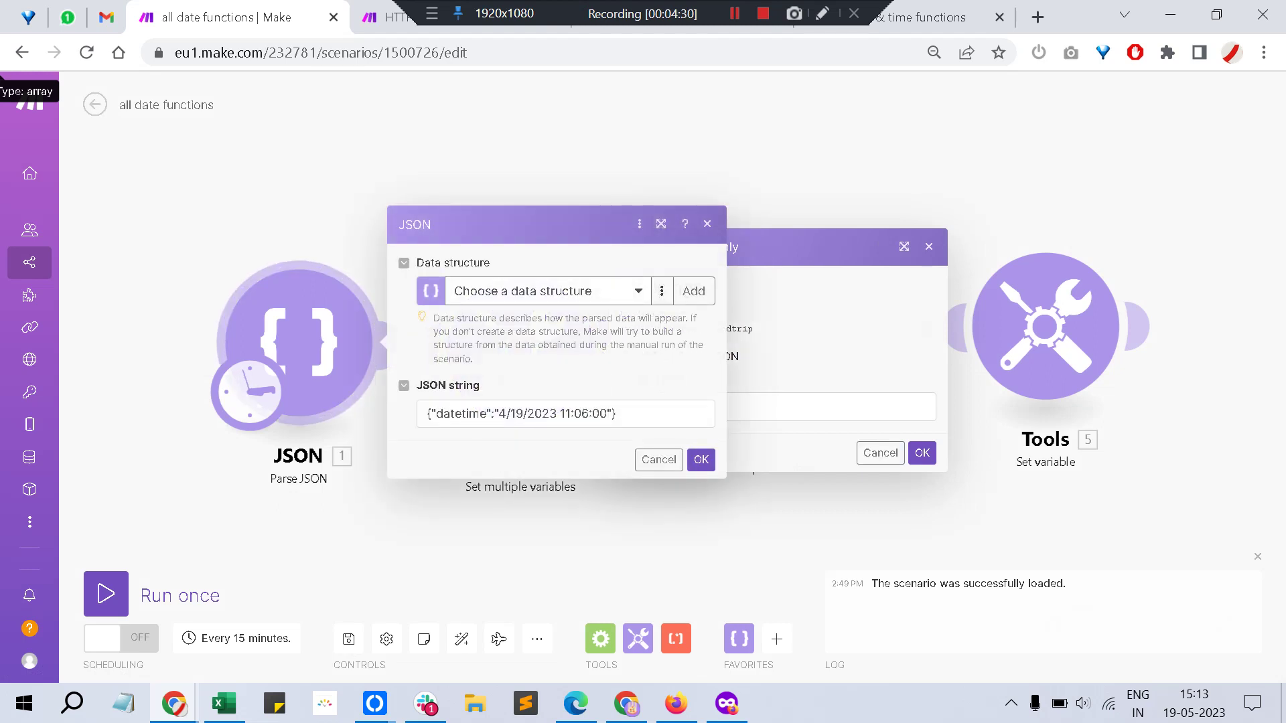
left_click_drag(607, 413, 498, 413)
key("ctrl+c")
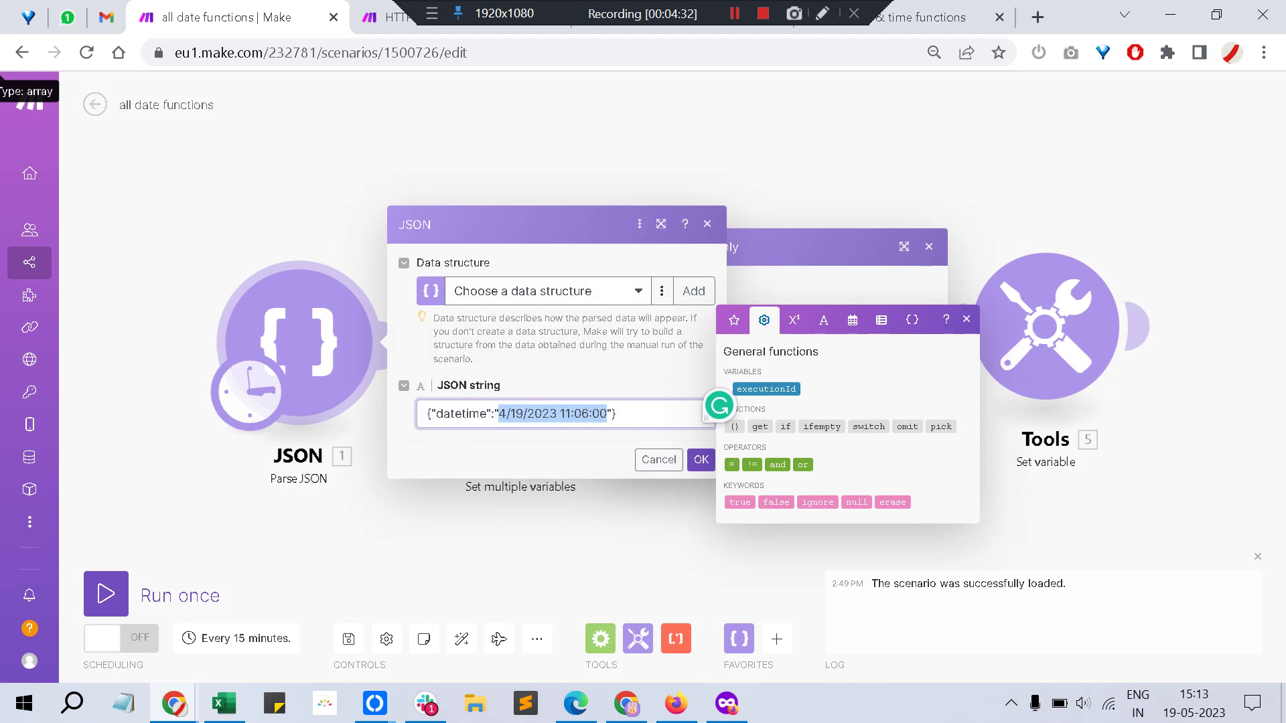
left_click(701, 460)
left_click(796, 407)
key("ctrl+v")
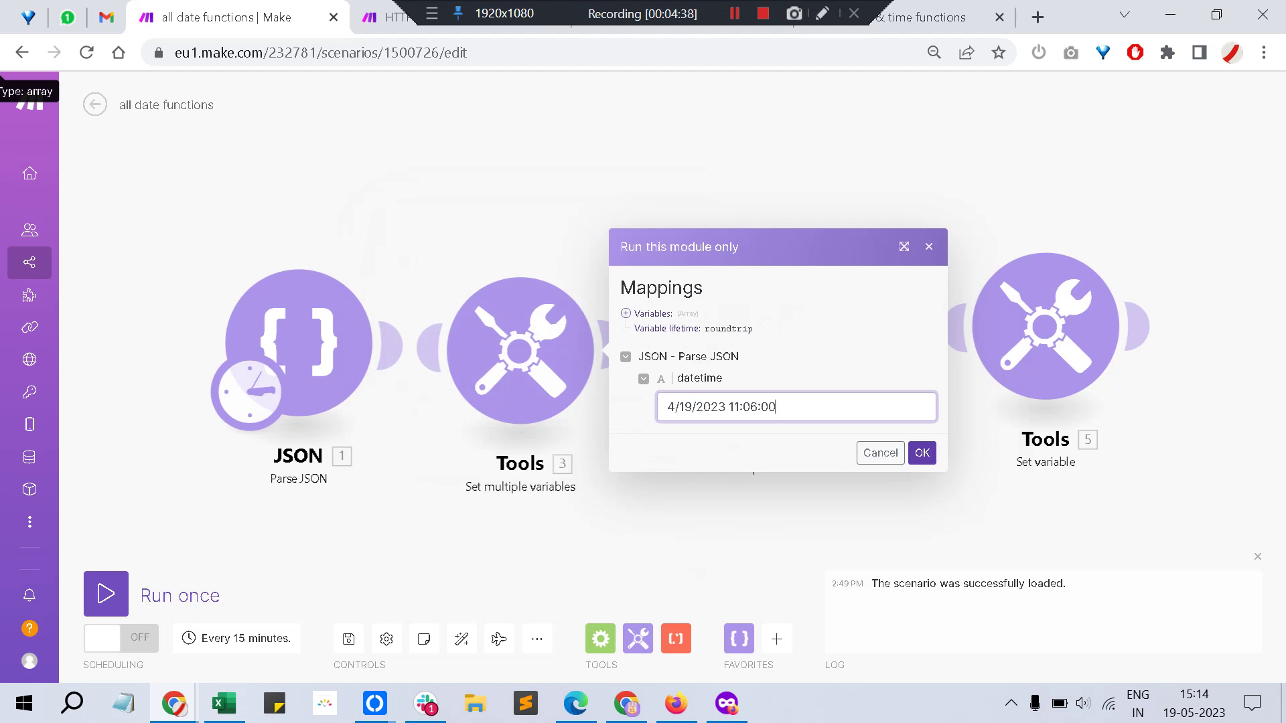
key("Return")
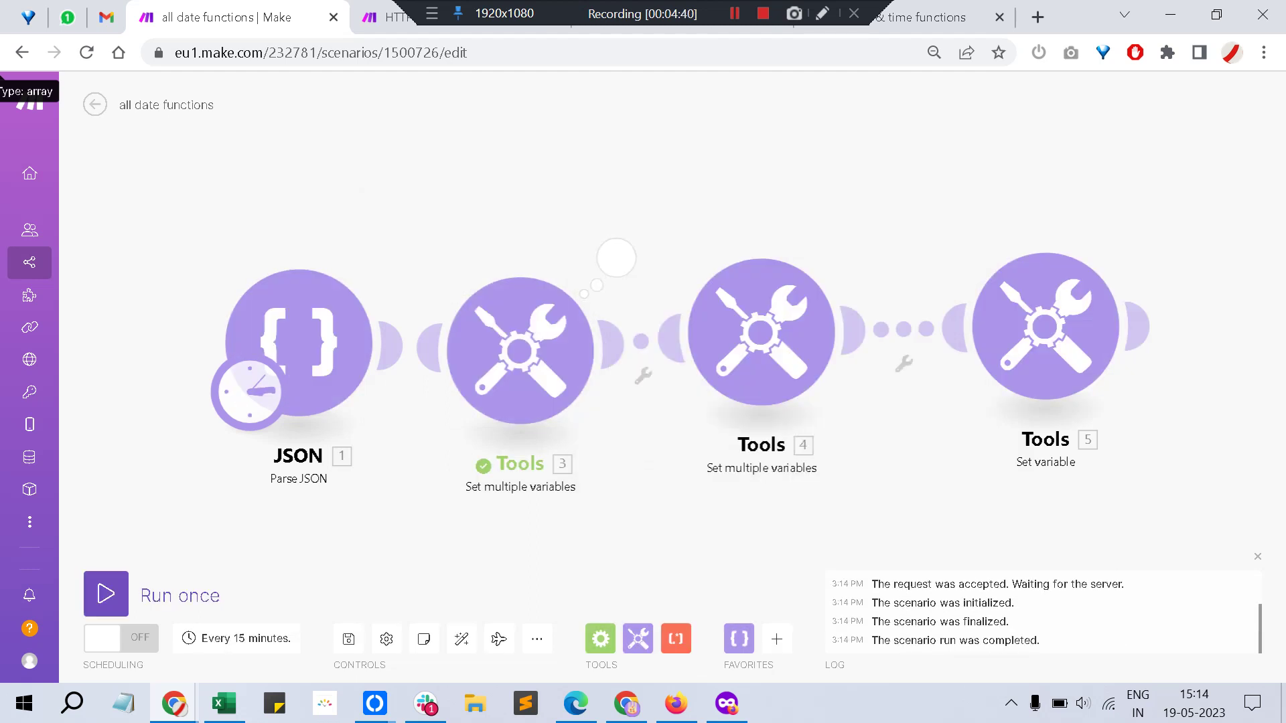
left_click(615, 257)
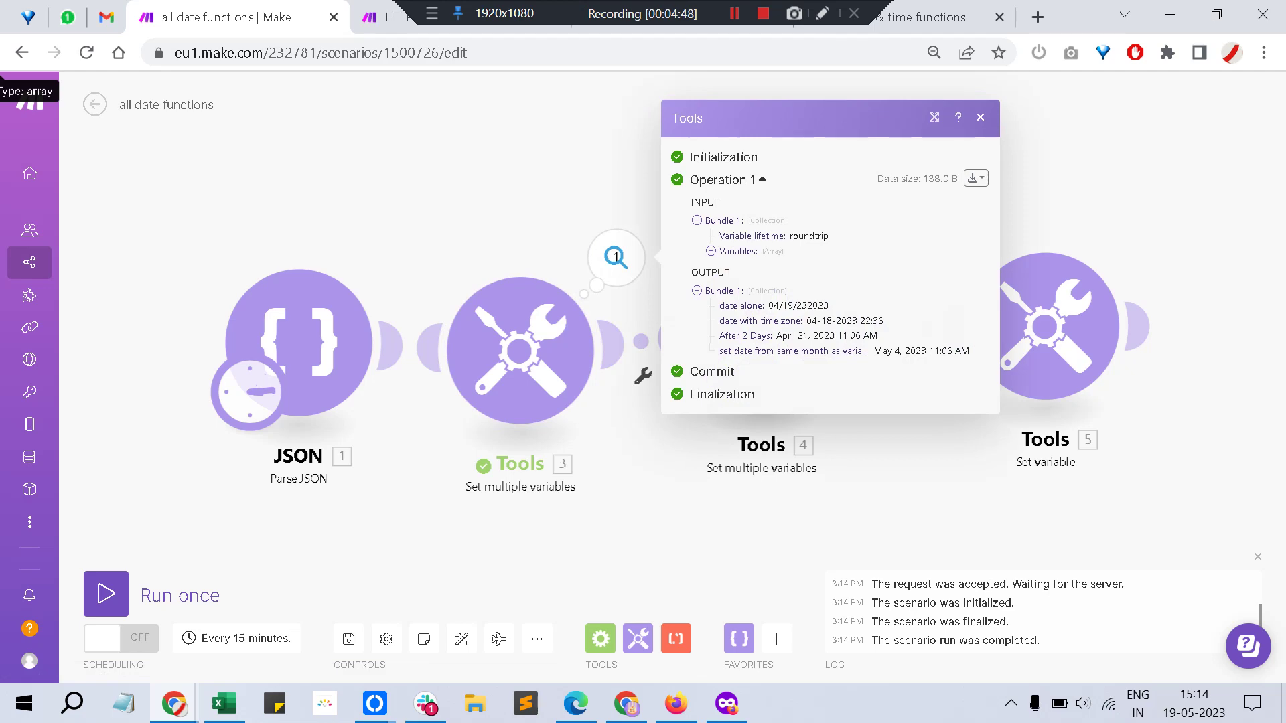
left_click(615, 257)
Change the "date alone" variable's date format to MM/DD/YYYY and save the scenario.
left_click(521, 350)
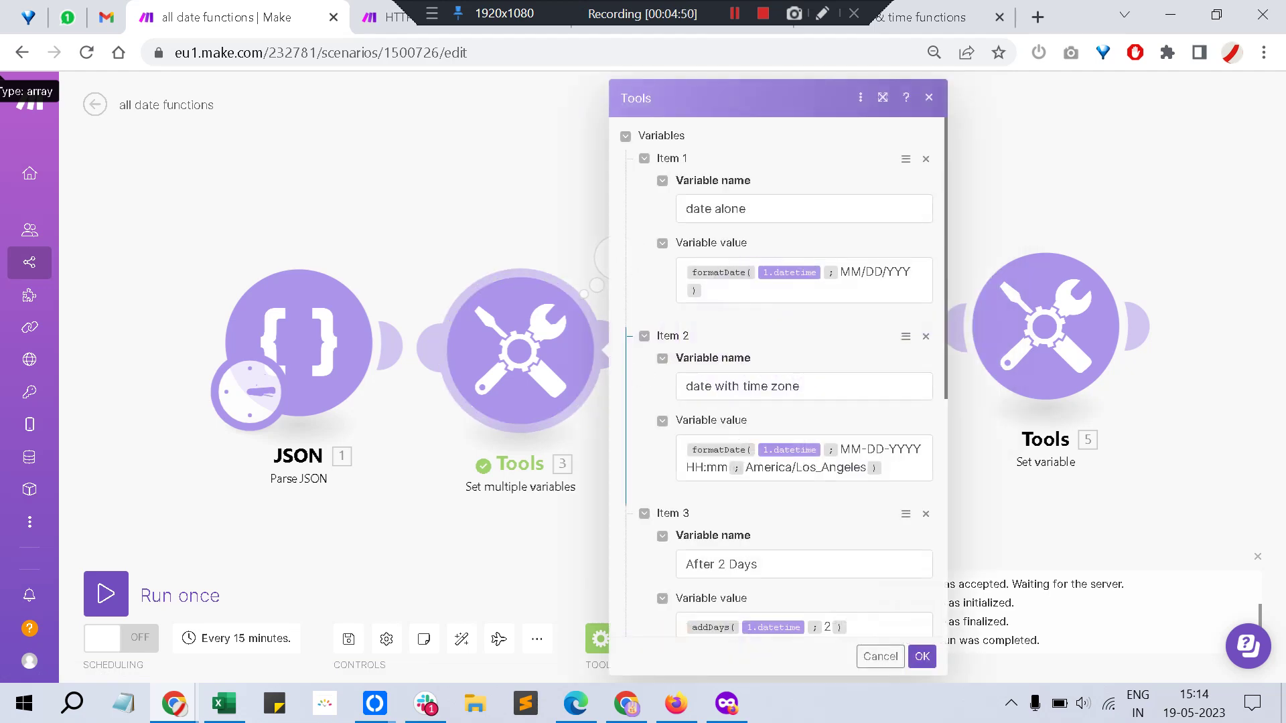
left_click(911, 272)
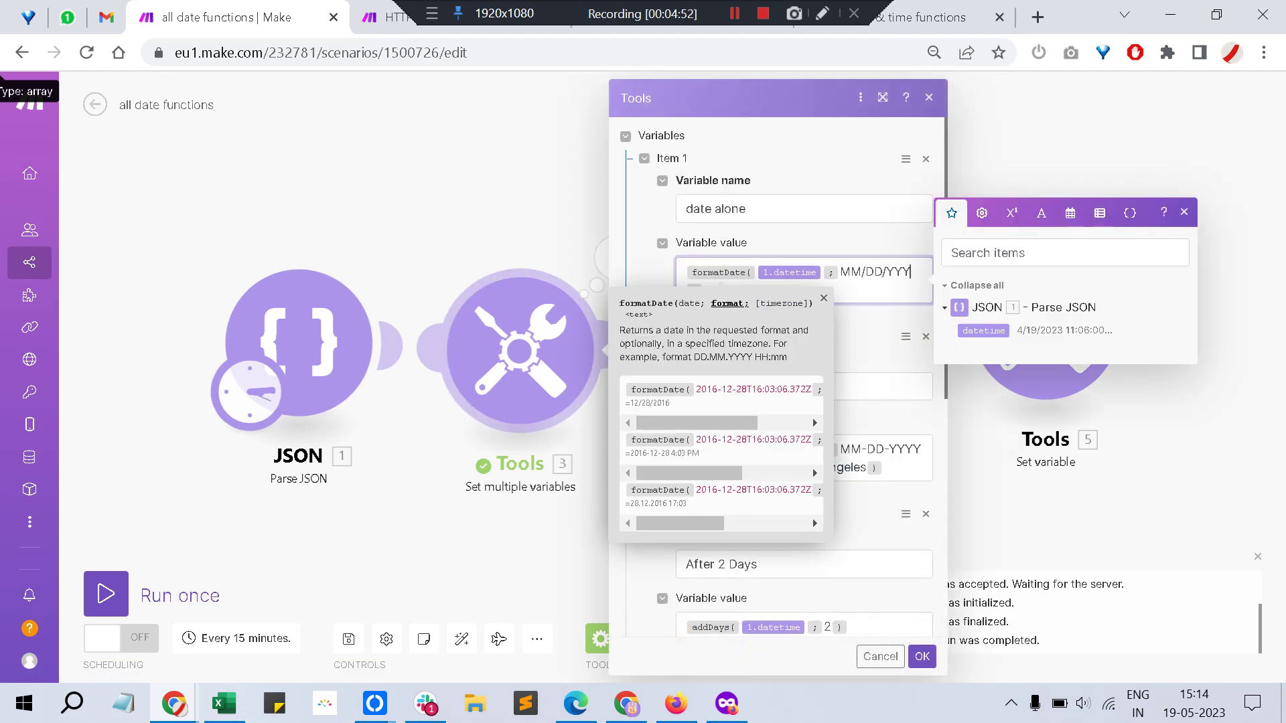
type("Y")
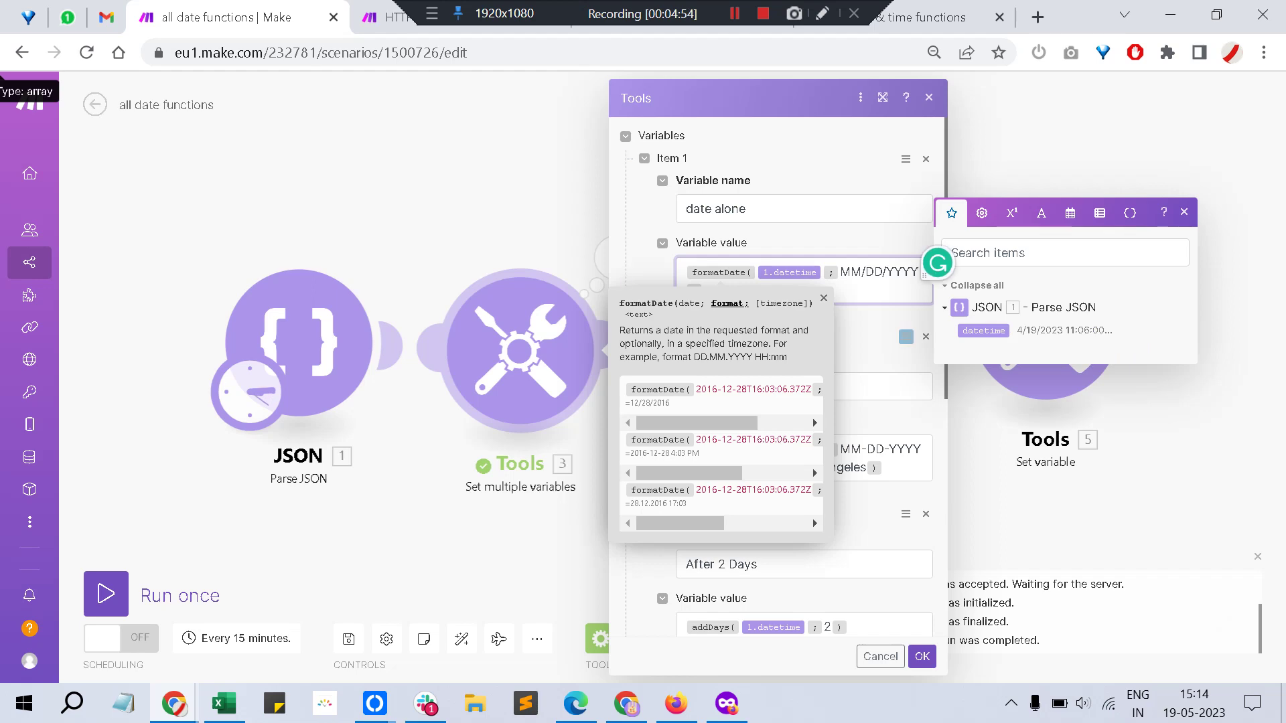
left_click(922, 656)
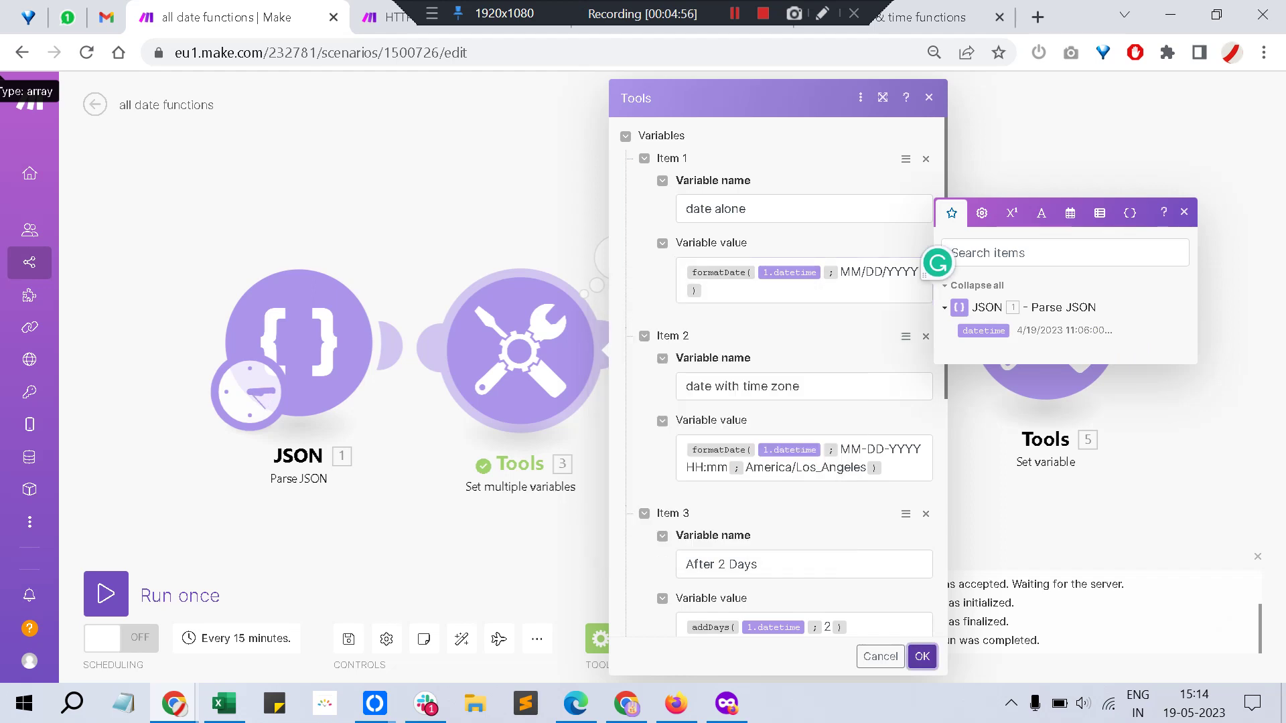
left_click(349, 638)
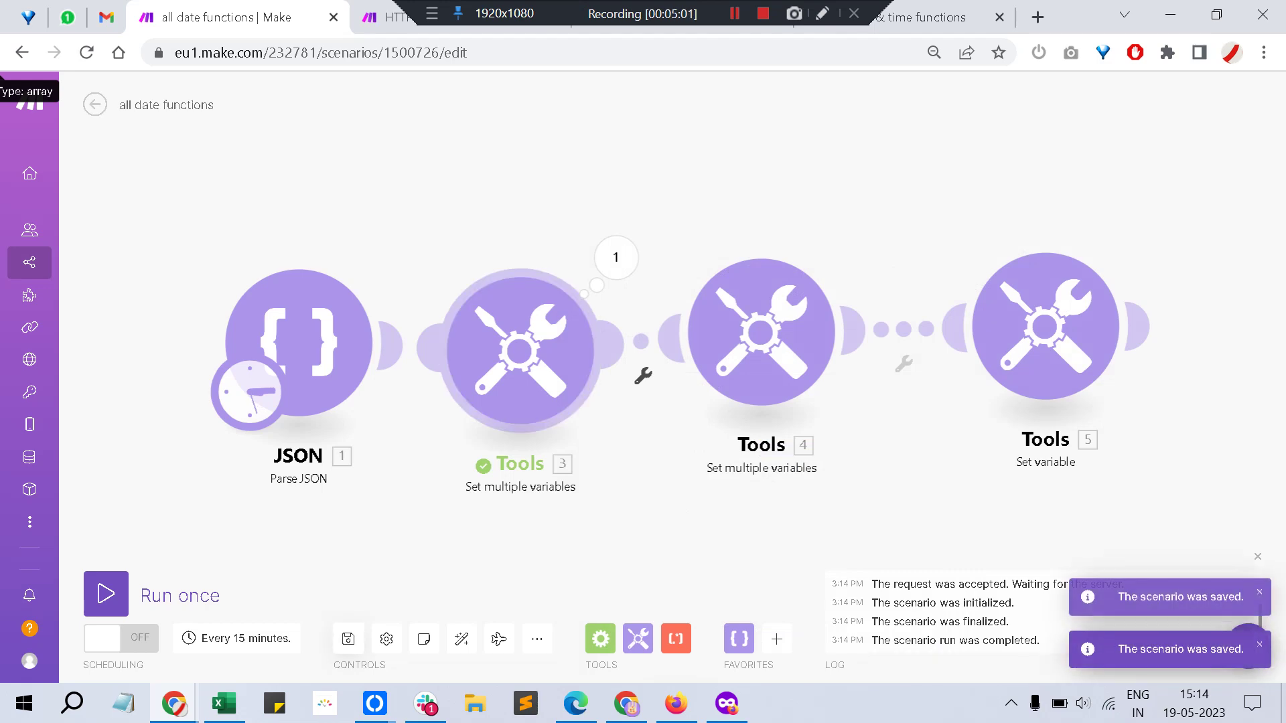
Rerun only the first Set multiple variables module with datetime 4/19/2023 11:06:00 and compare its output with the Parse JSON input.
right_click(521, 378)
left_click(599, 413)
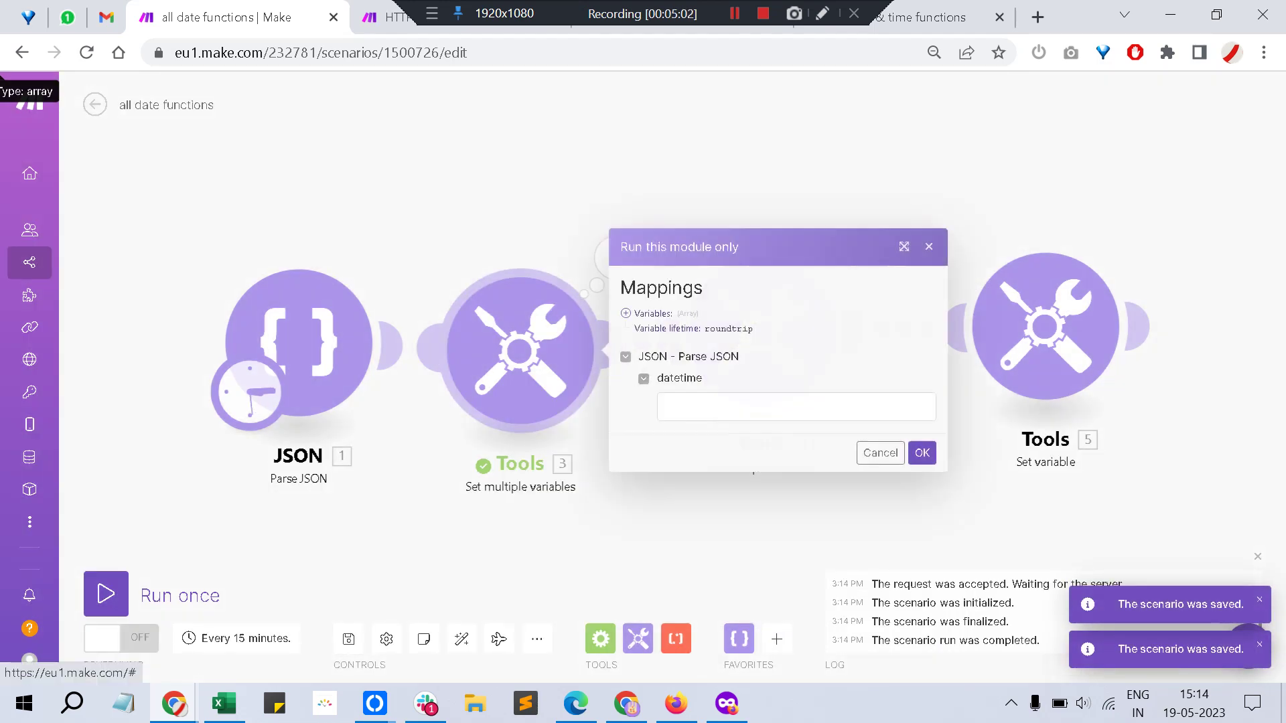
type("4/29/2023 13:00:00")
left_click(922, 452)
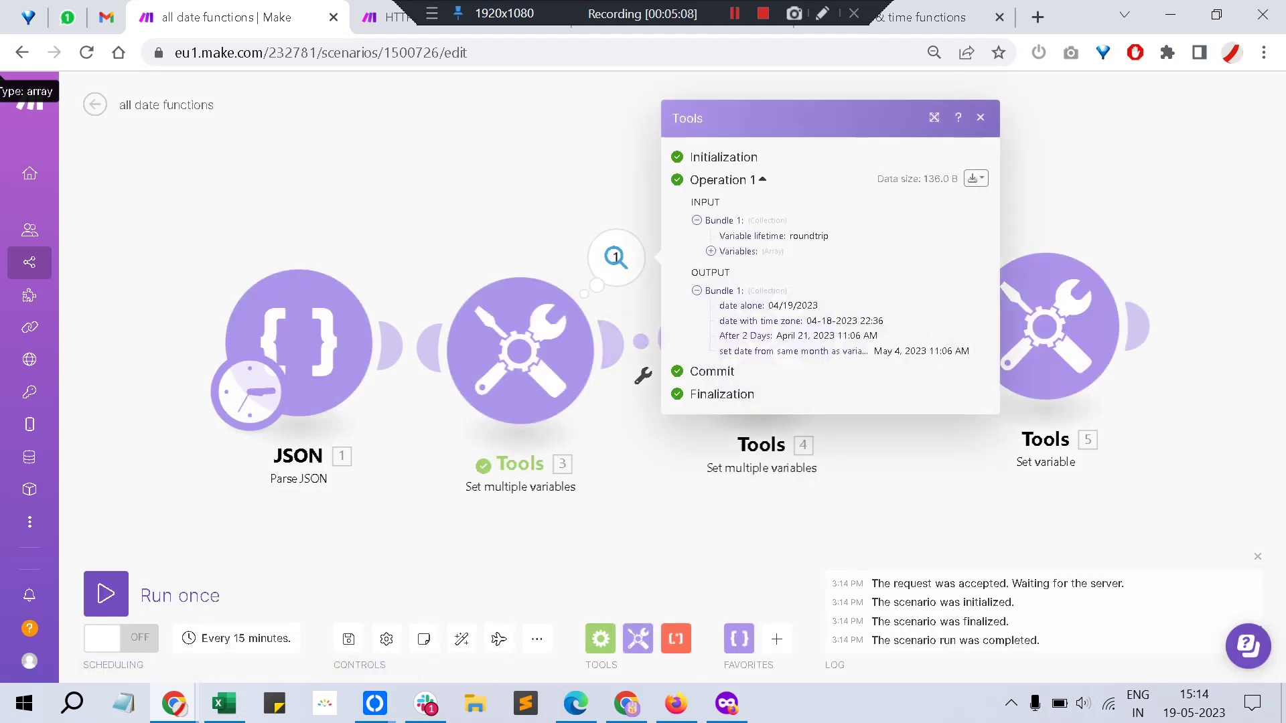
left_click(299, 338)
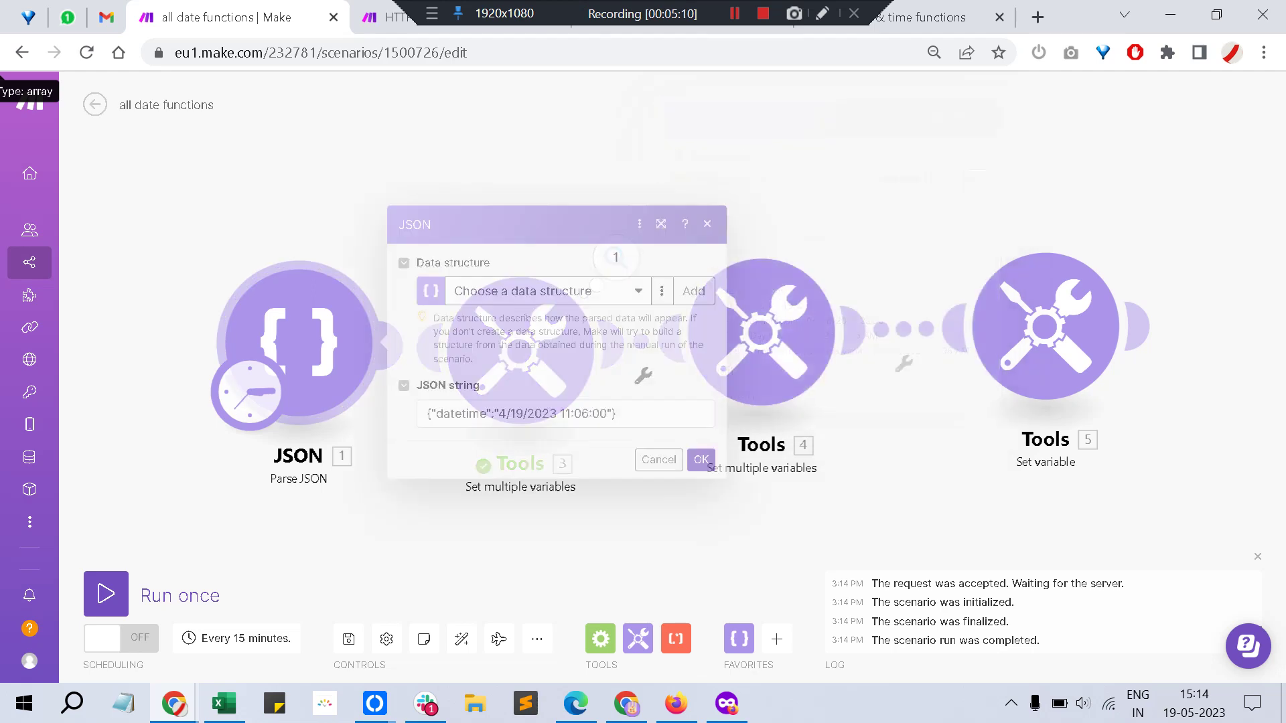
left_click(658, 460)
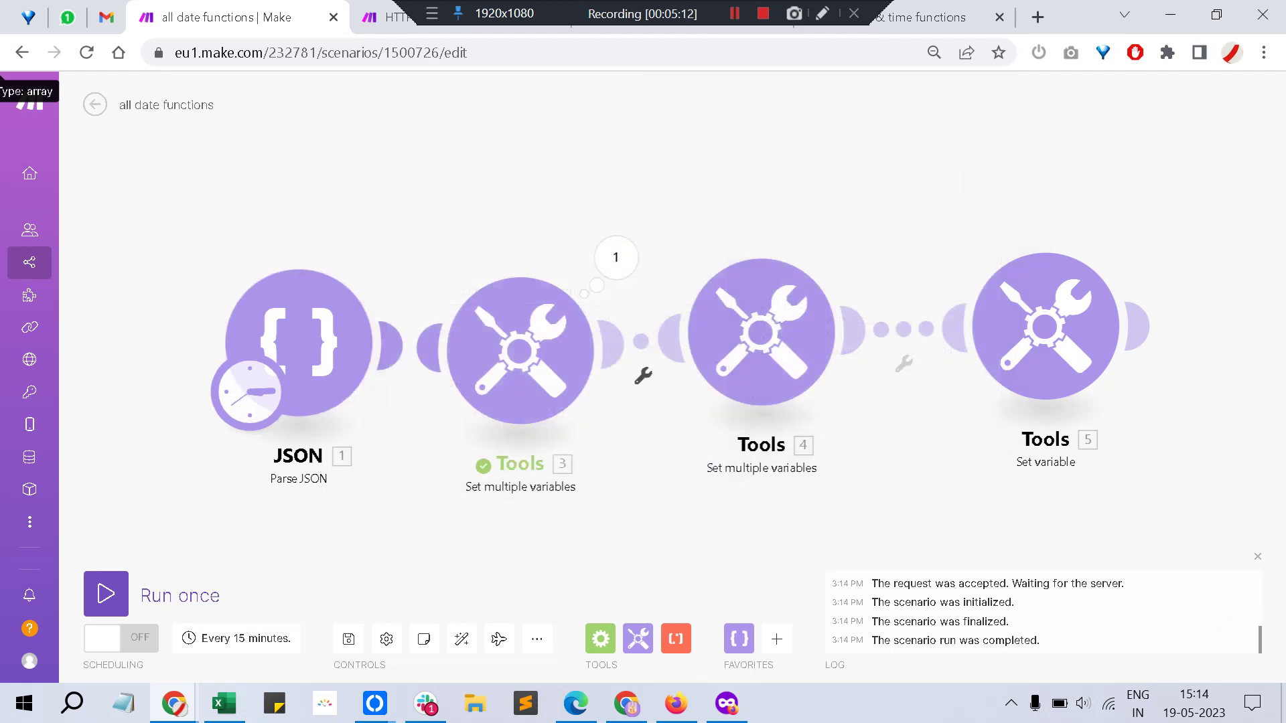
Compare the "date alone" and "date with time zone" expressions in the first Set multiple variables module with their output values.
left_click(520, 350)
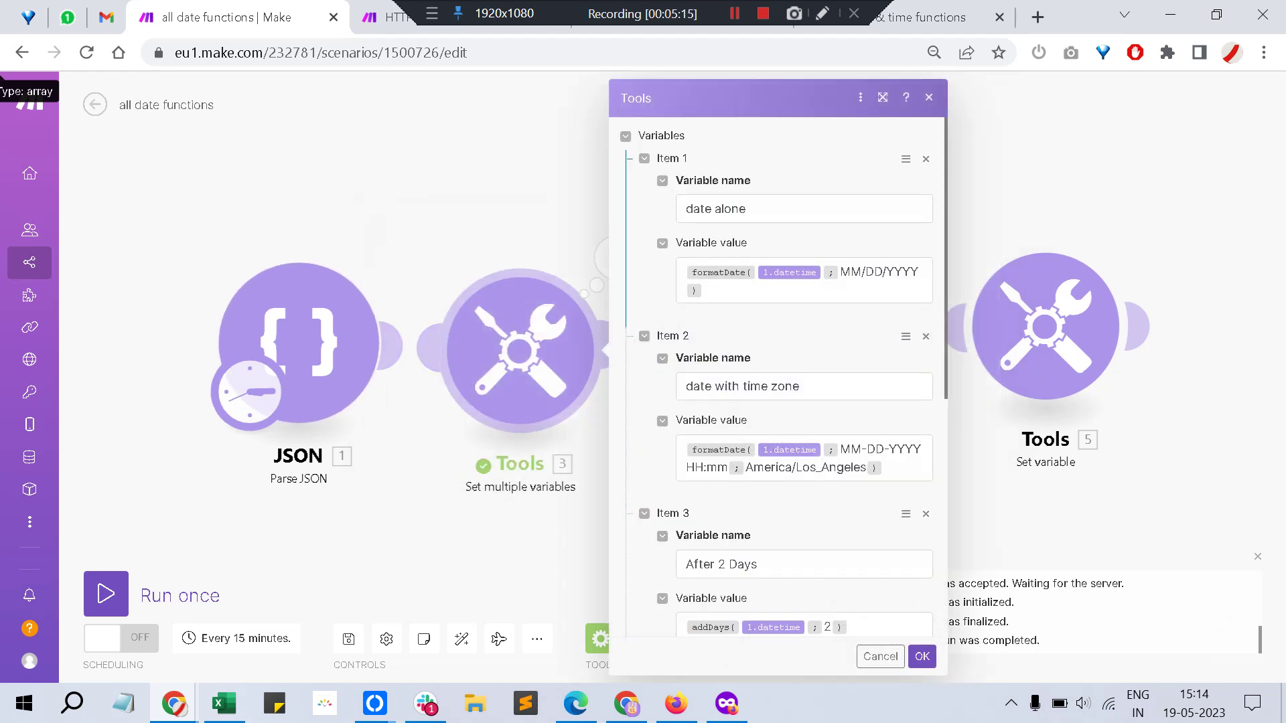
left_click(880, 656)
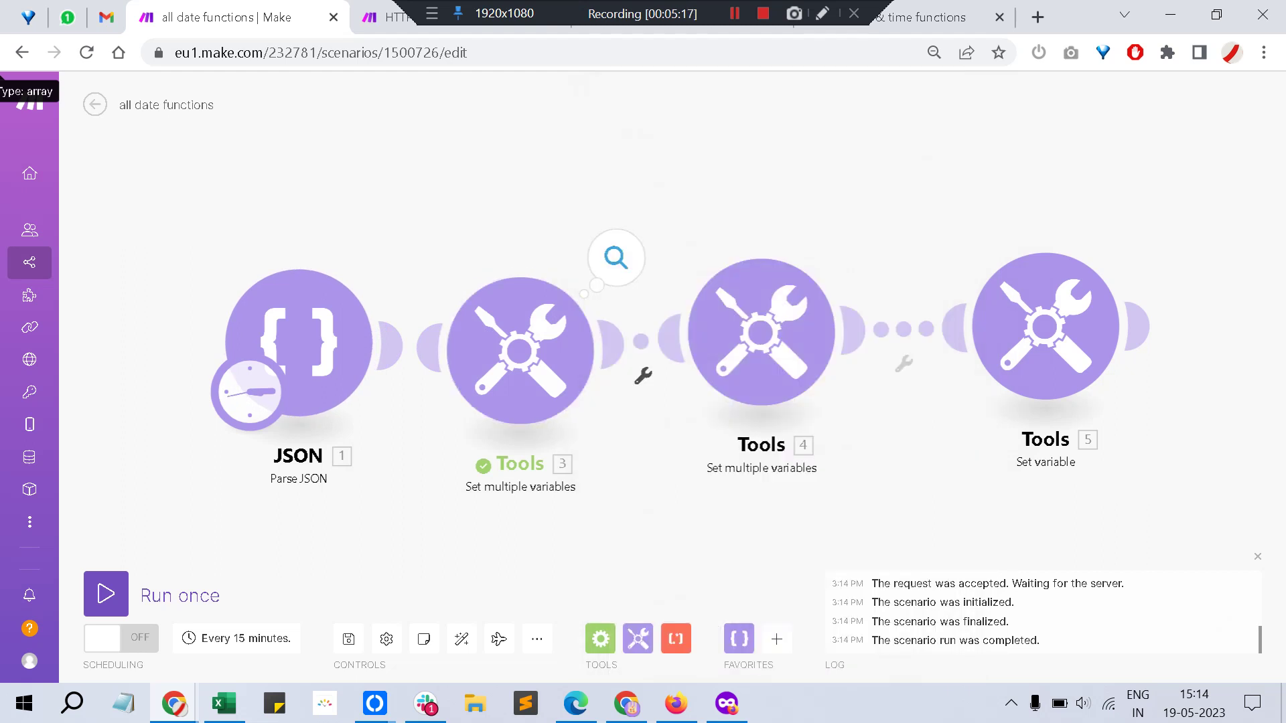
left_click(616, 257)
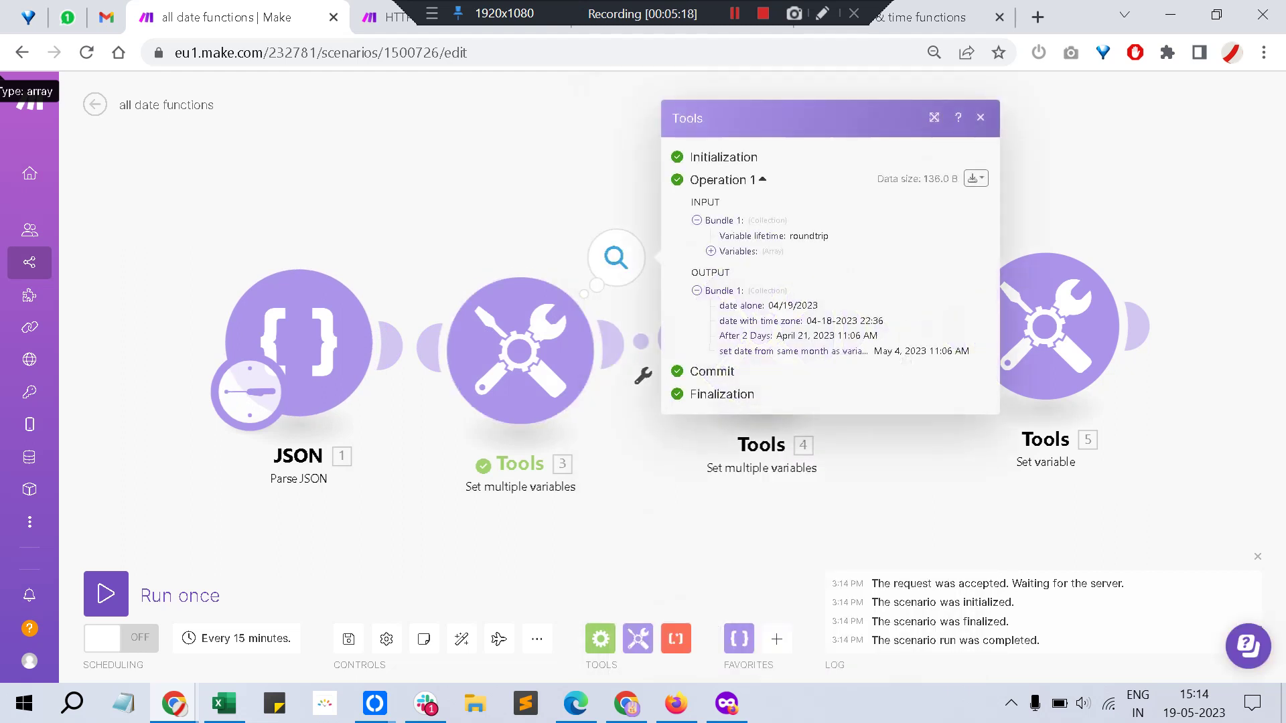
left_click_drag(768, 306, 819, 306)
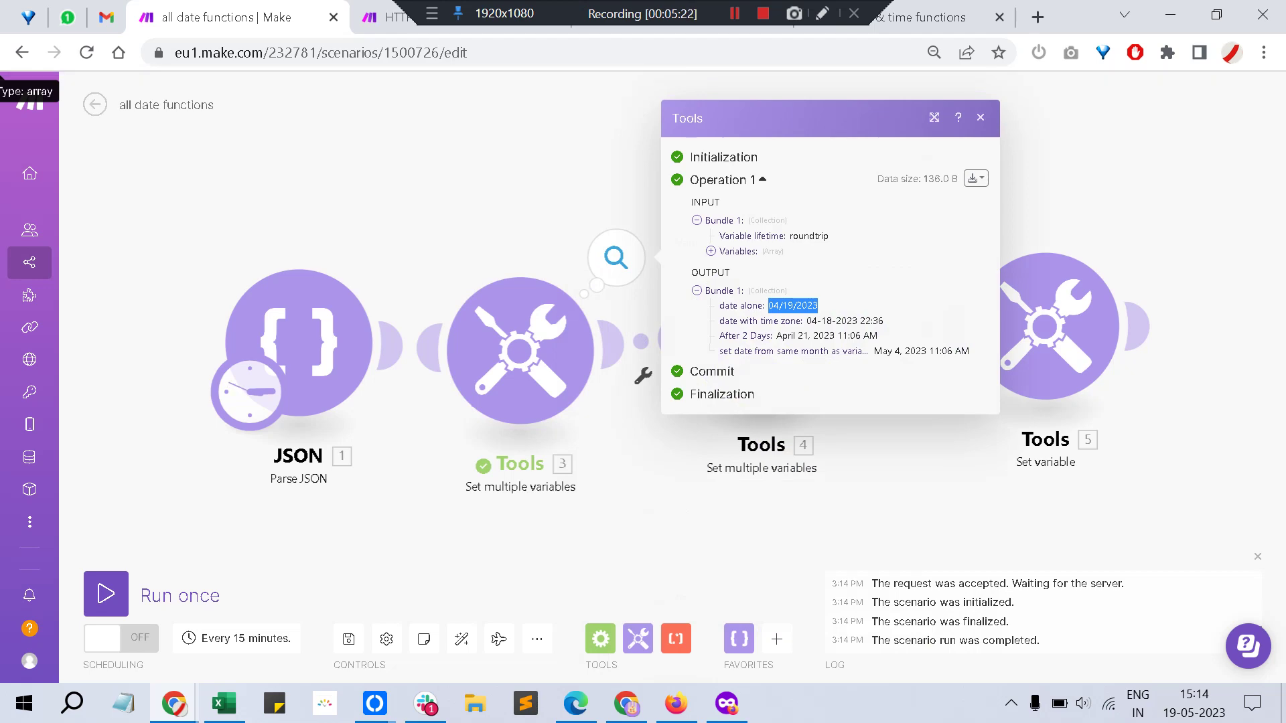
left_click(521, 351)
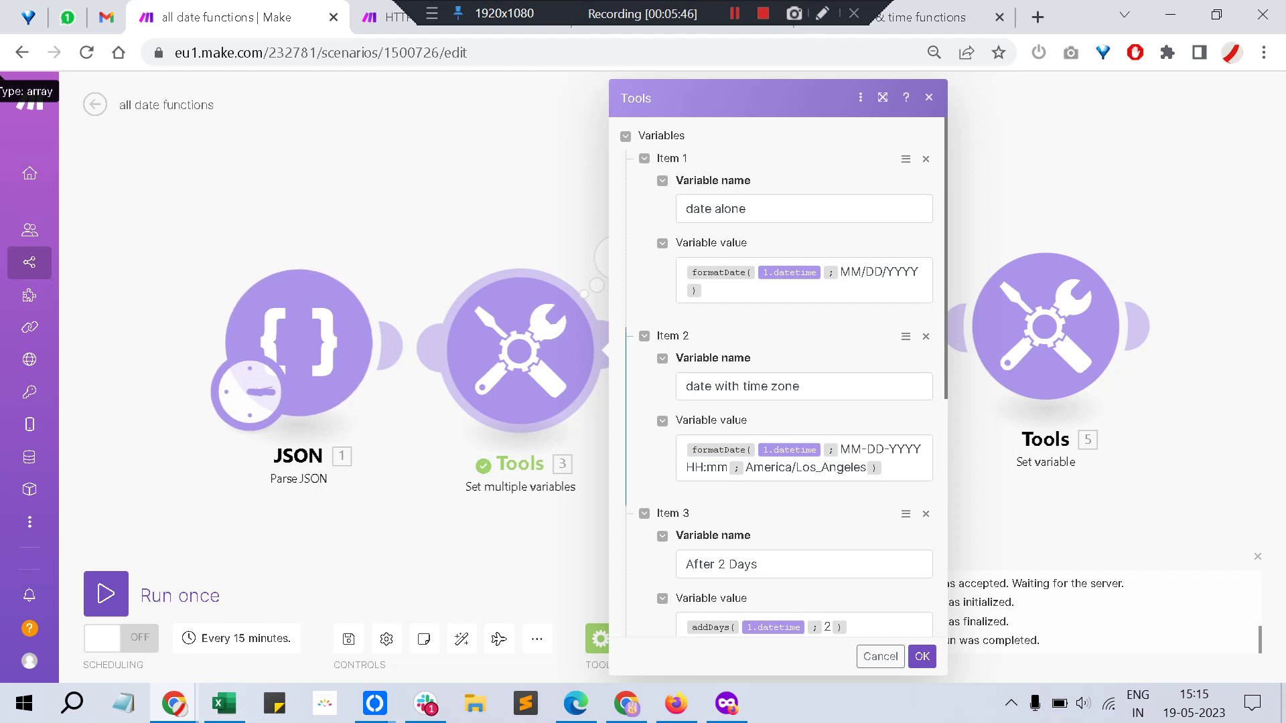
key("Escape")
left_click(615, 258)
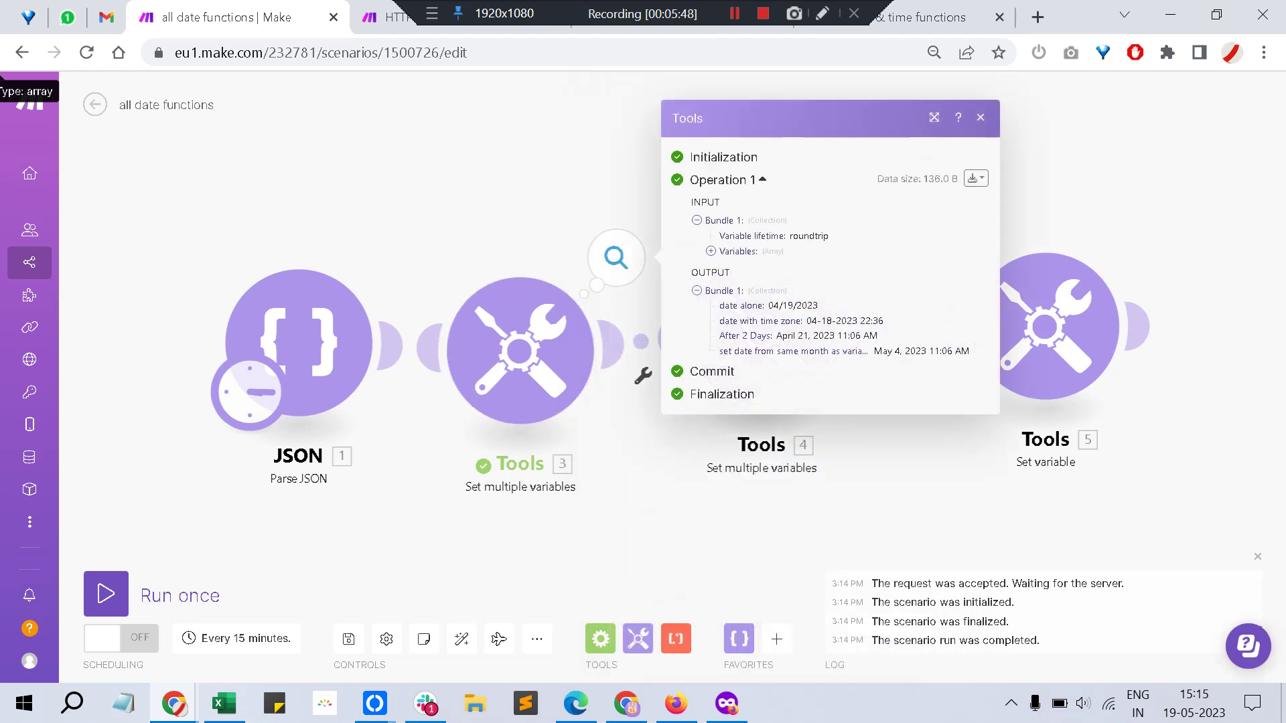
left_click_drag(806, 320, 884, 321)
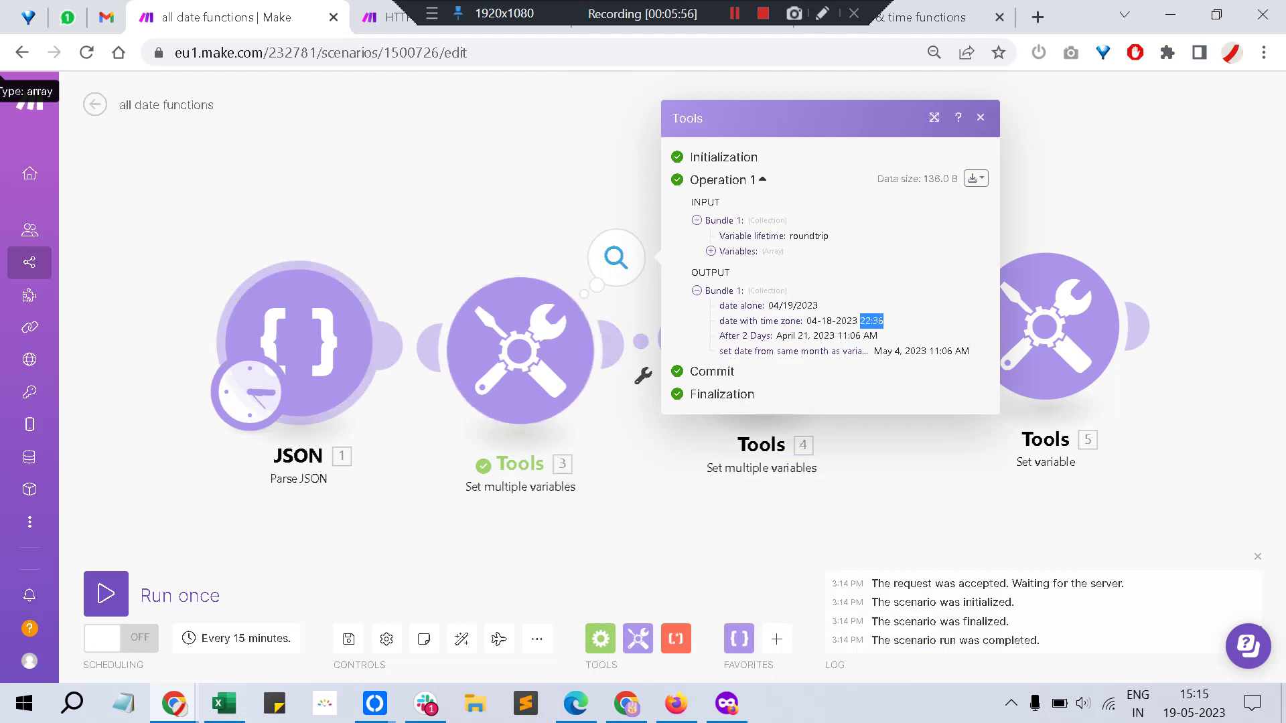
Check the datetime in Parse JSON's JSON string against the America/Los_Angeles expression and the output time of "date with time zone".
right_click(345, 369)
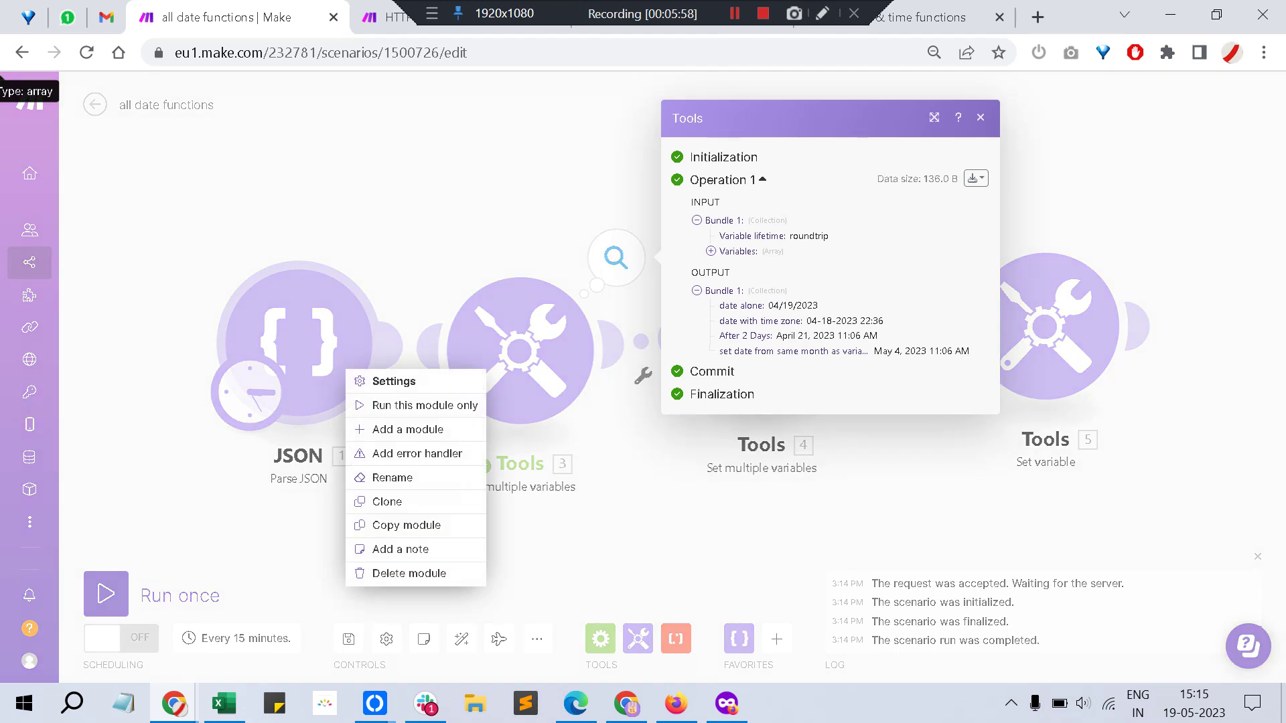
key("Escape")
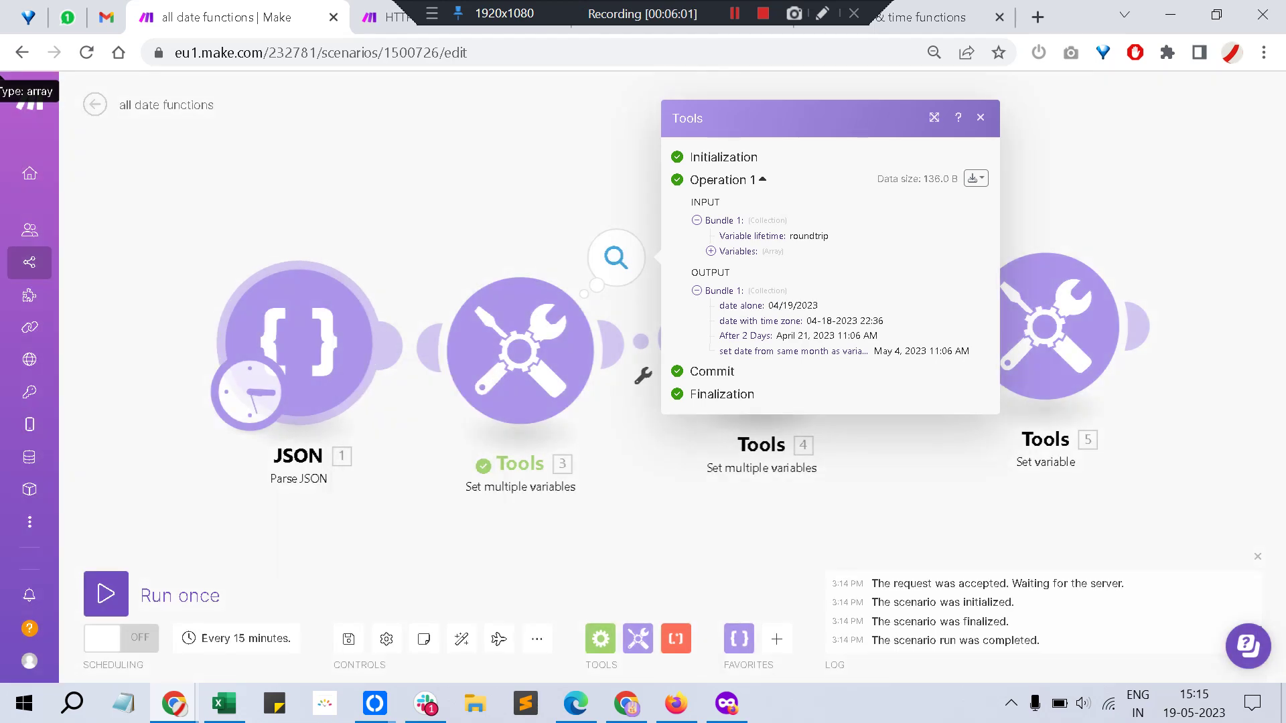
left_click(309, 348)
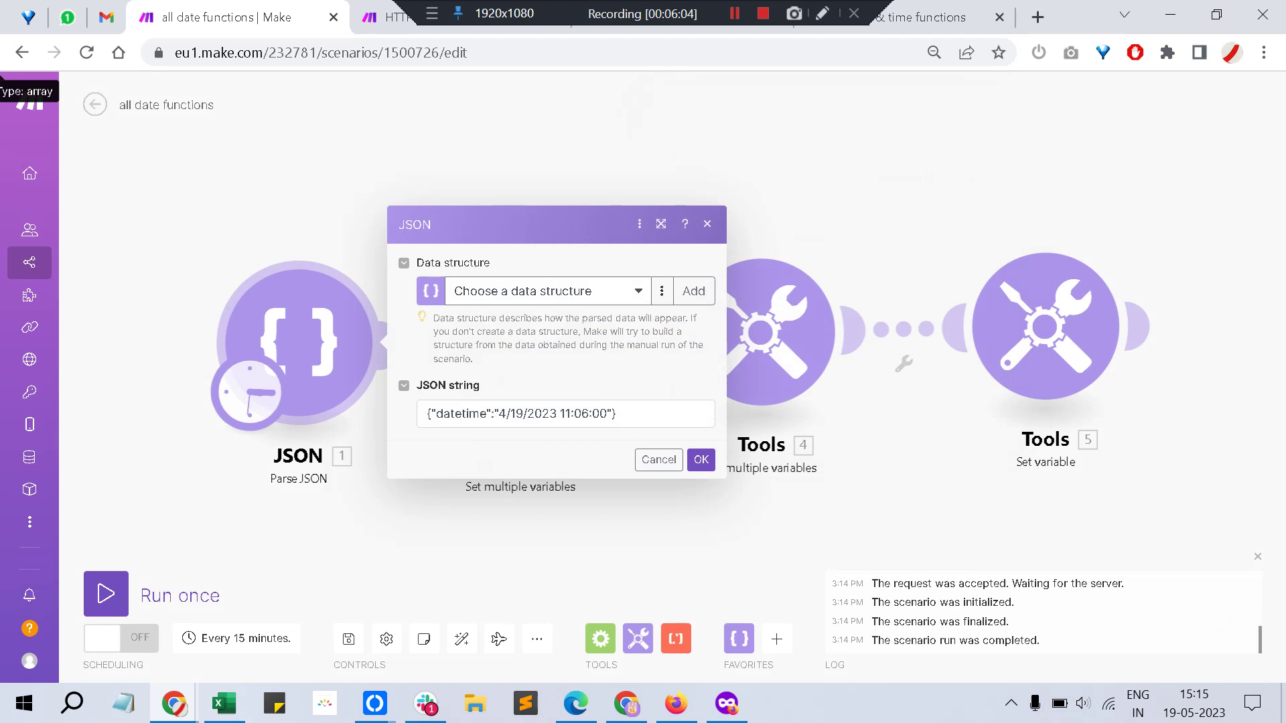
left_click(658, 460)
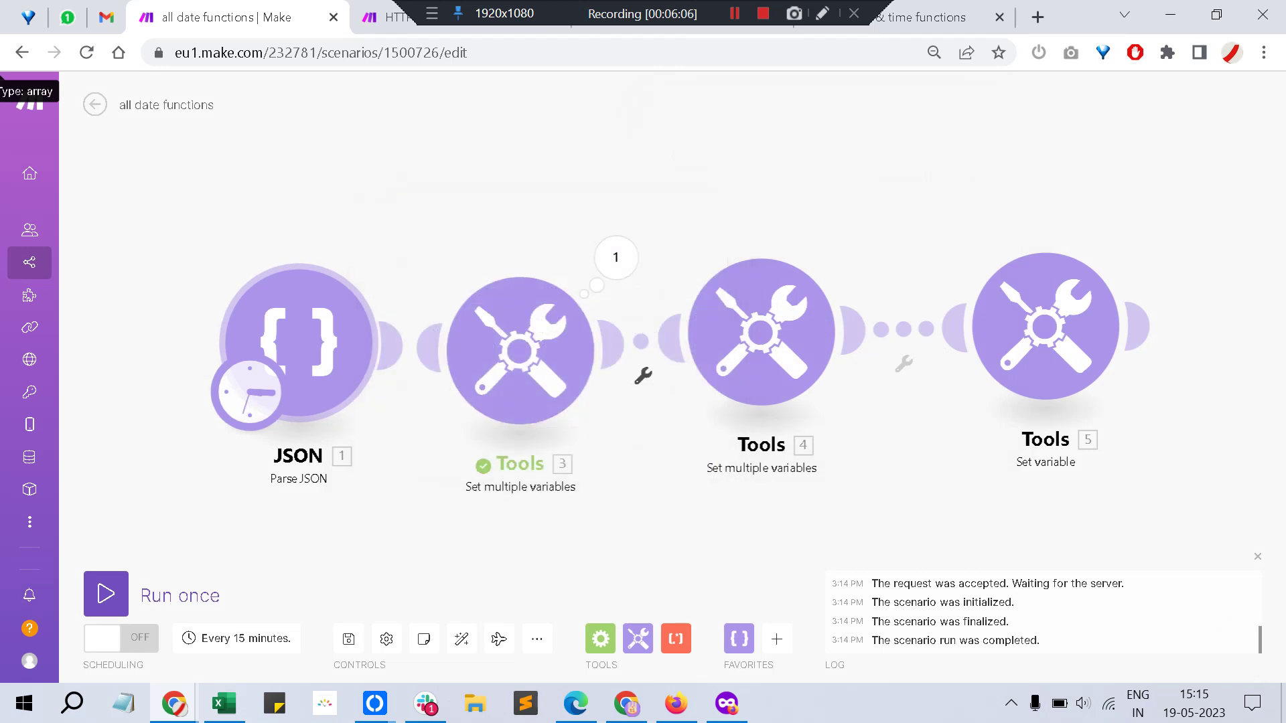
right_click(550, 366)
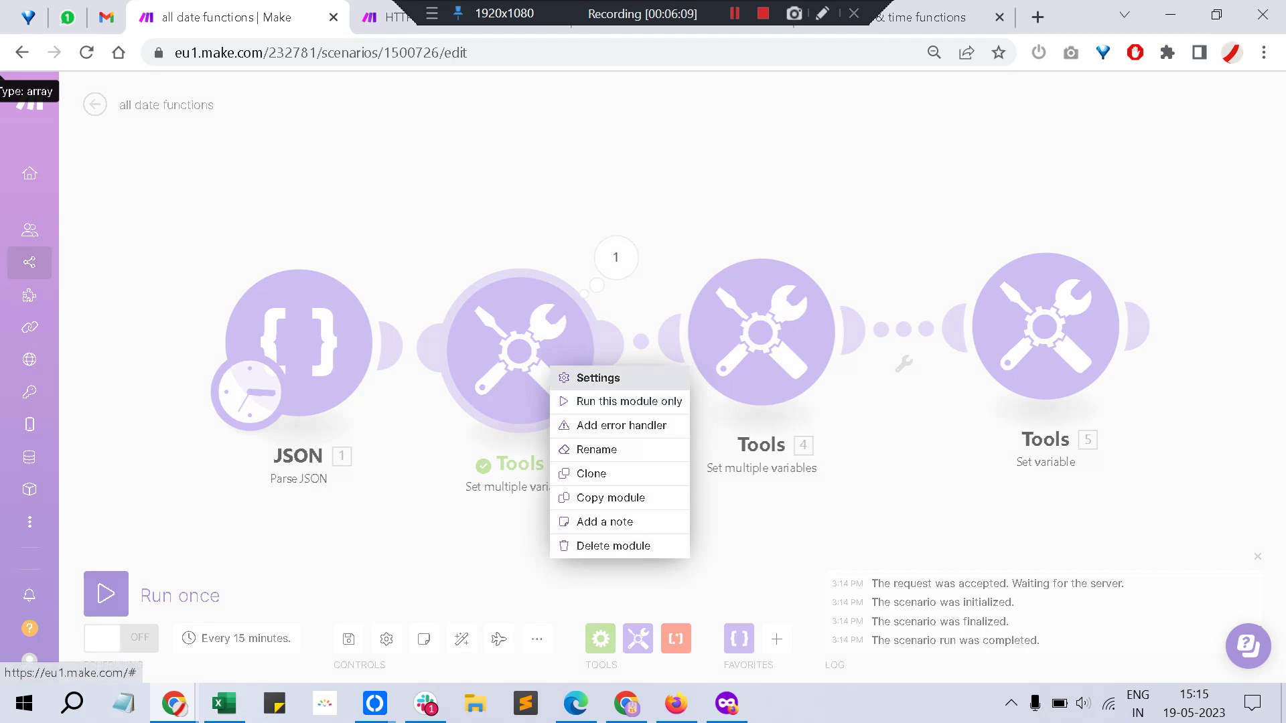
left_click(743, 335)
left_click(519, 350)
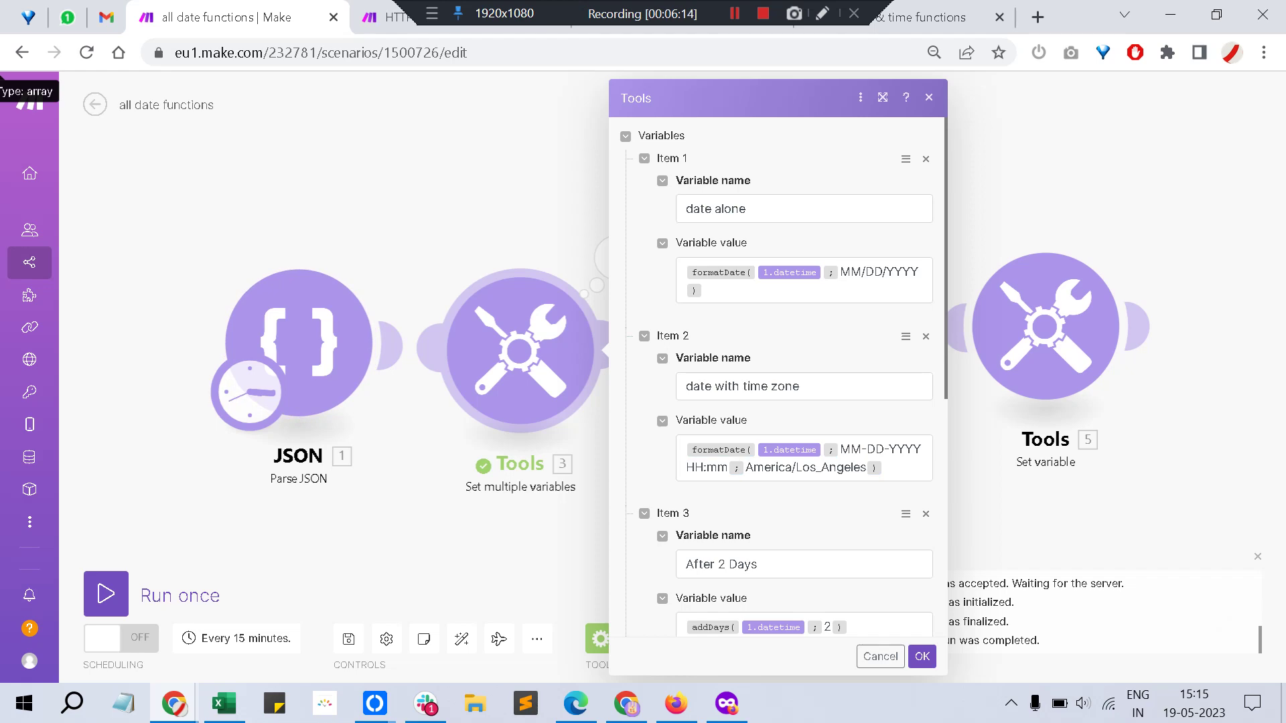
left_click(601, 257)
left_click(616, 258)
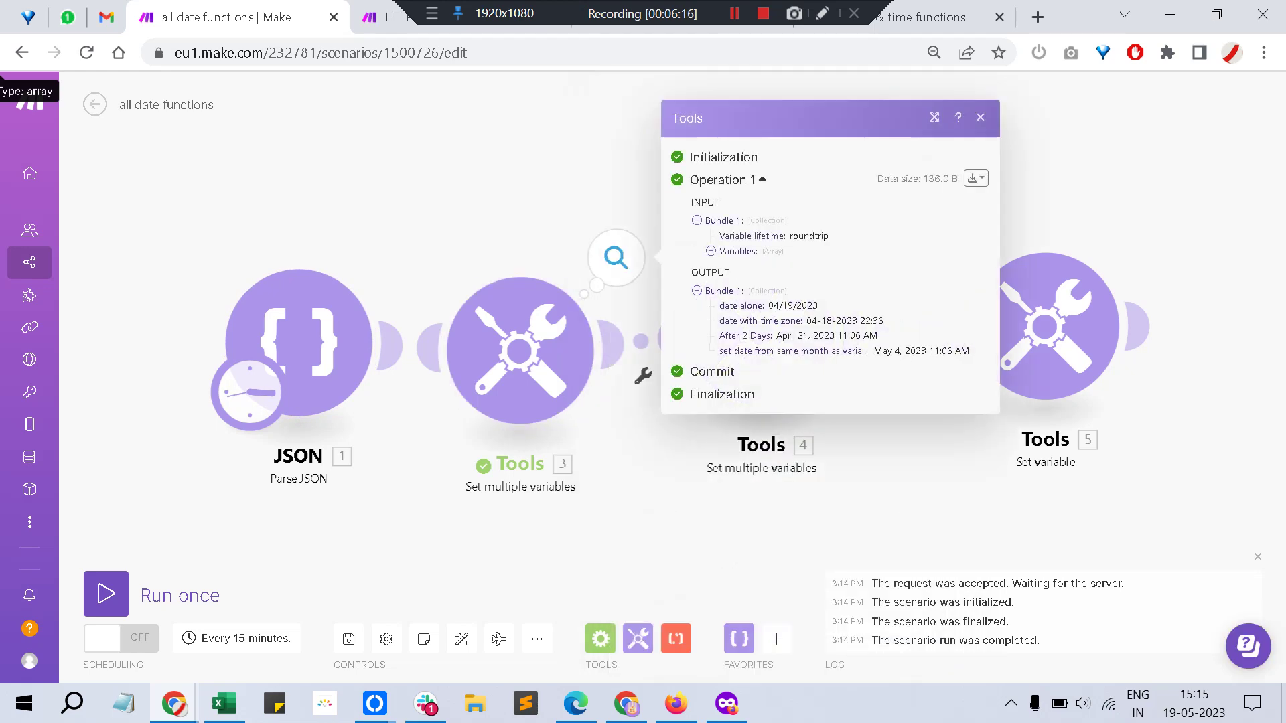
double_click(866, 321)
double_click(878, 322)
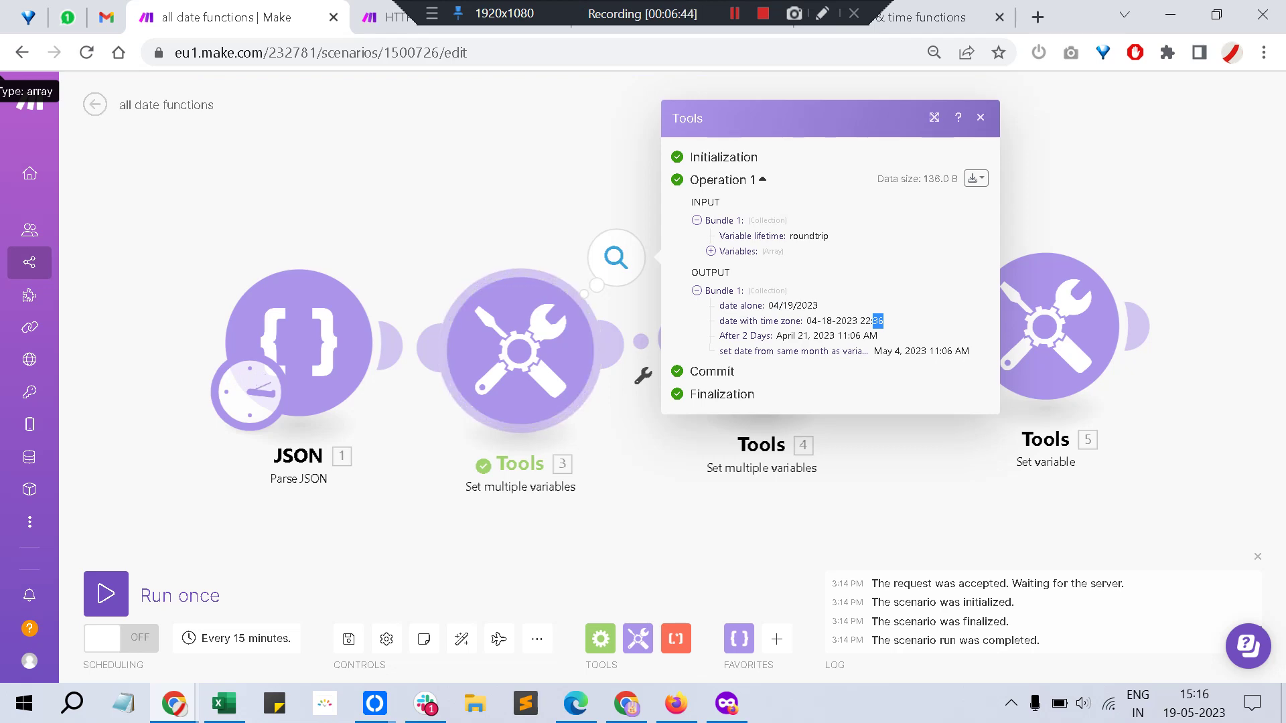
Set the day number in the first Set multiple variables module's Item 4 setDate expression to 15.
left_click(520, 350)
scroll(711, 389, "down", 3)
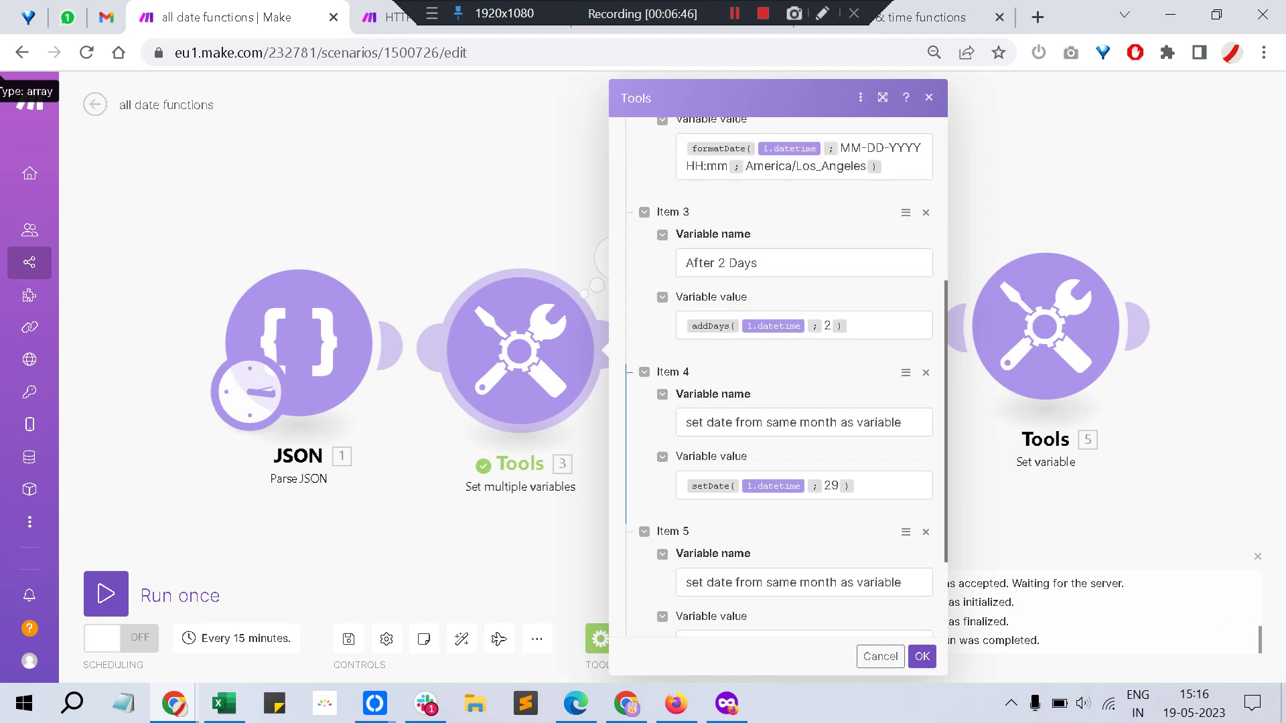
scroll(770, 388, "down", 2)
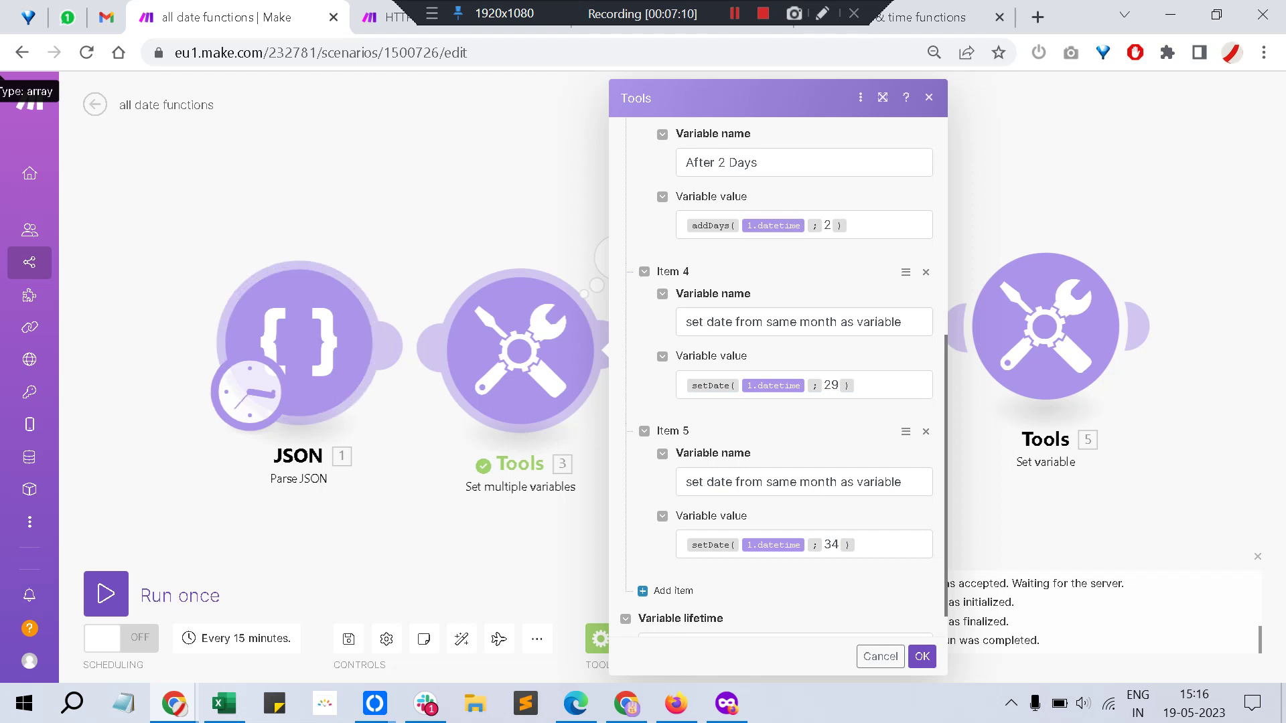
left_click_drag(839, 386, 824, 385)
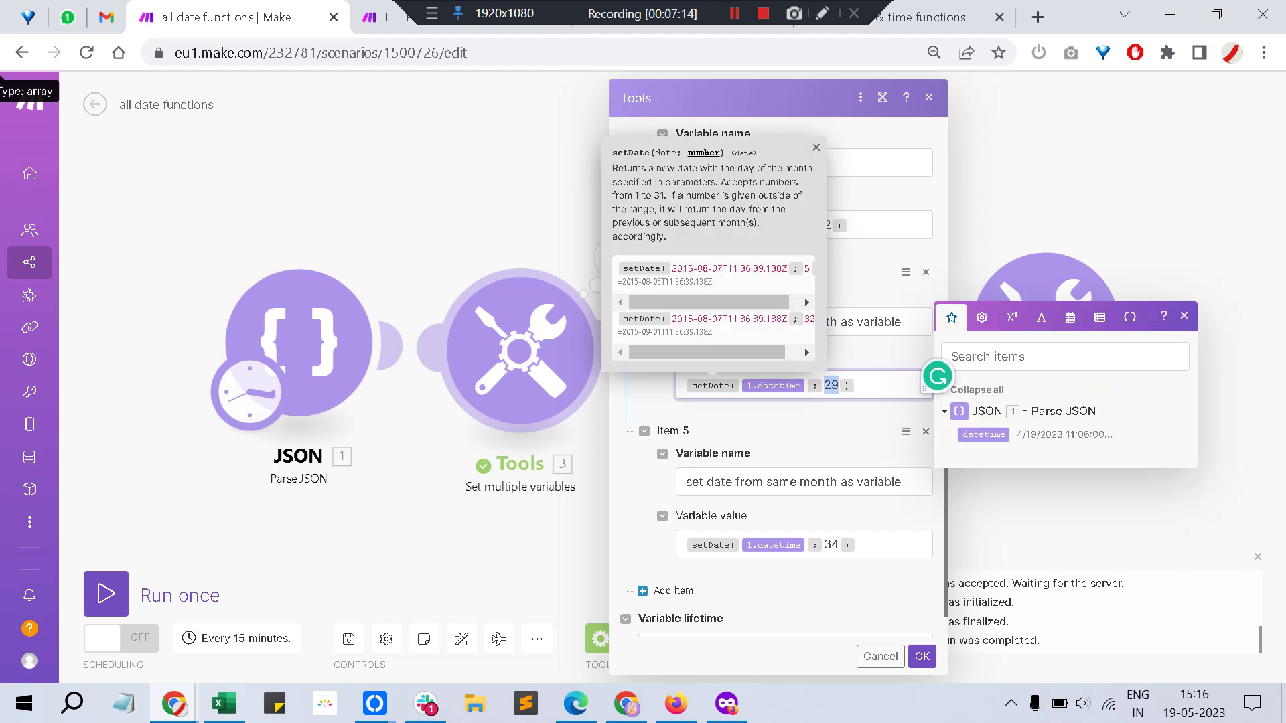
type("15")
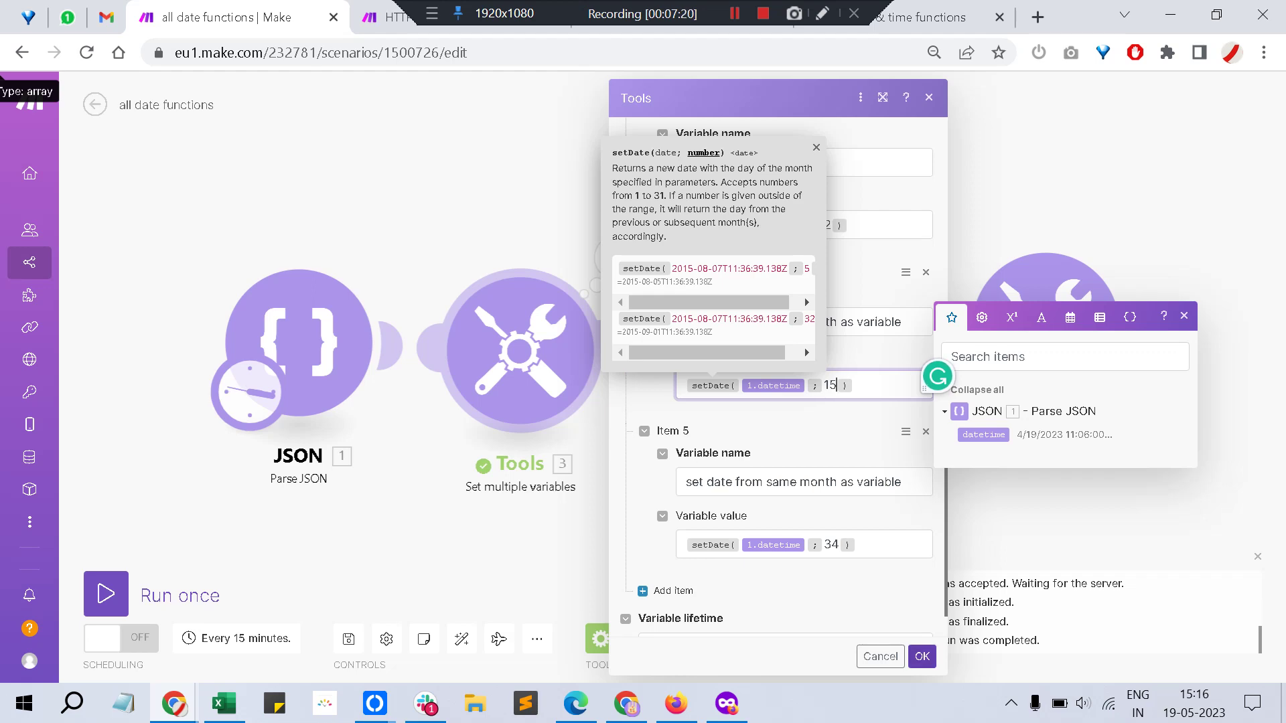
left_click(922, 656)
Run the whole scenario once and compare the first Set multiple variables module's addDays and setDate expressions with its output.
left_click(106, 594)
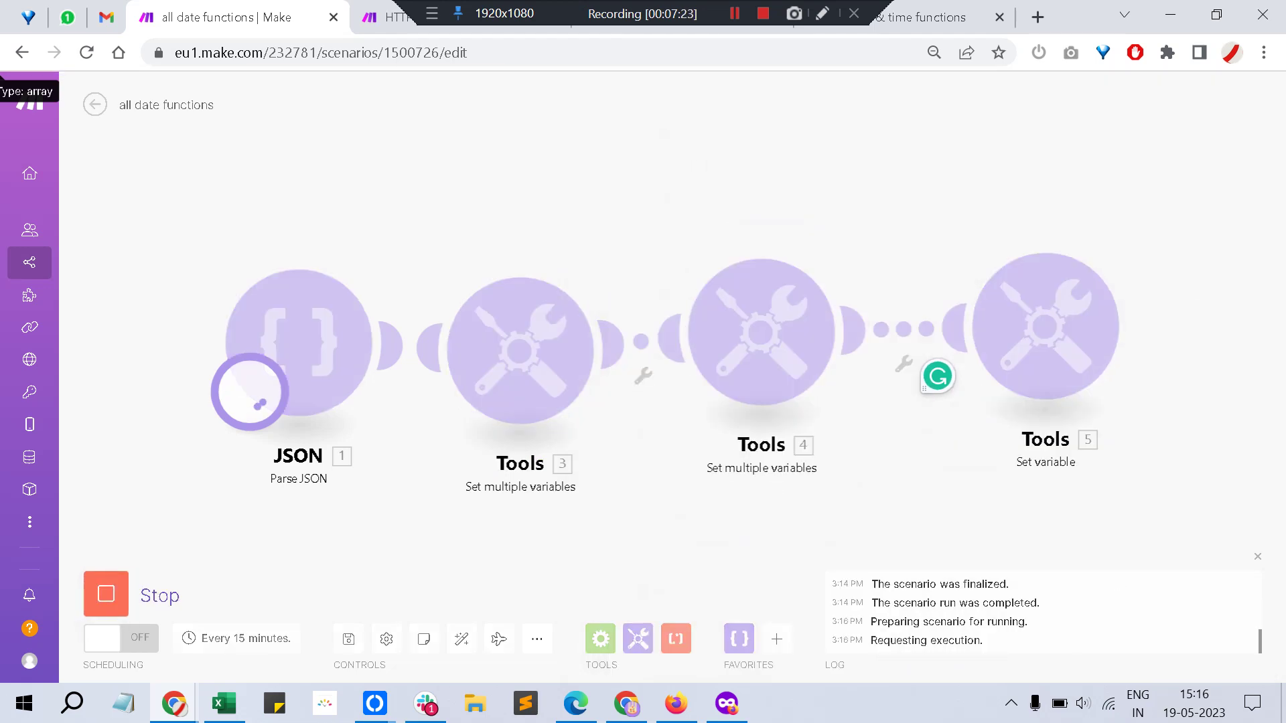
left_click(615, 257)
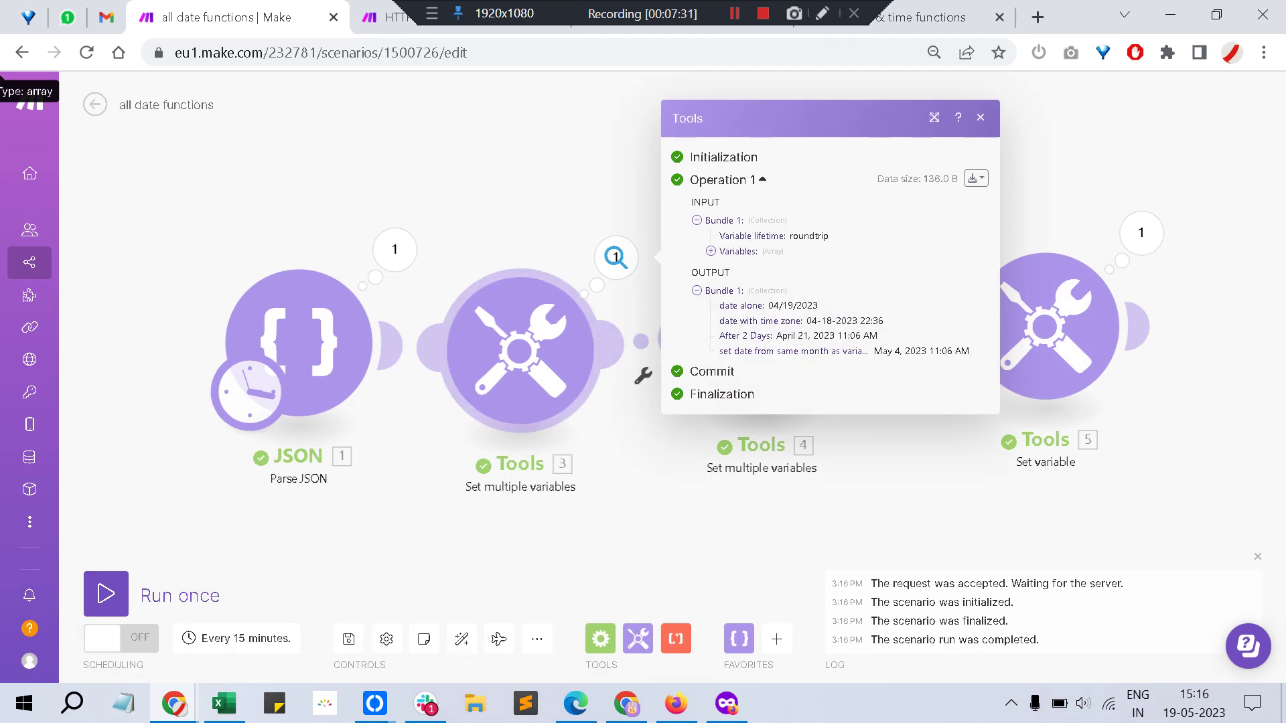
left_click(520, 350)
left_click(760, 331)
scroll(776, 375, "down", 3)
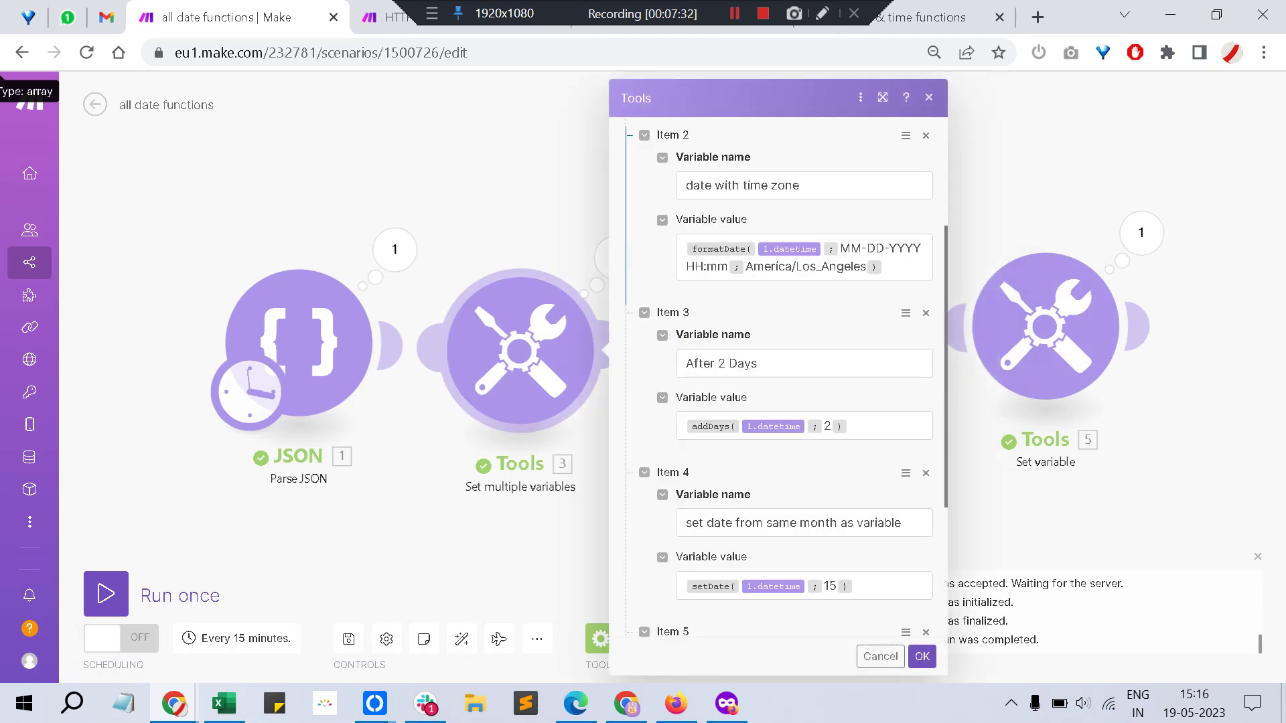
scroll(777, 375, "down", 2)
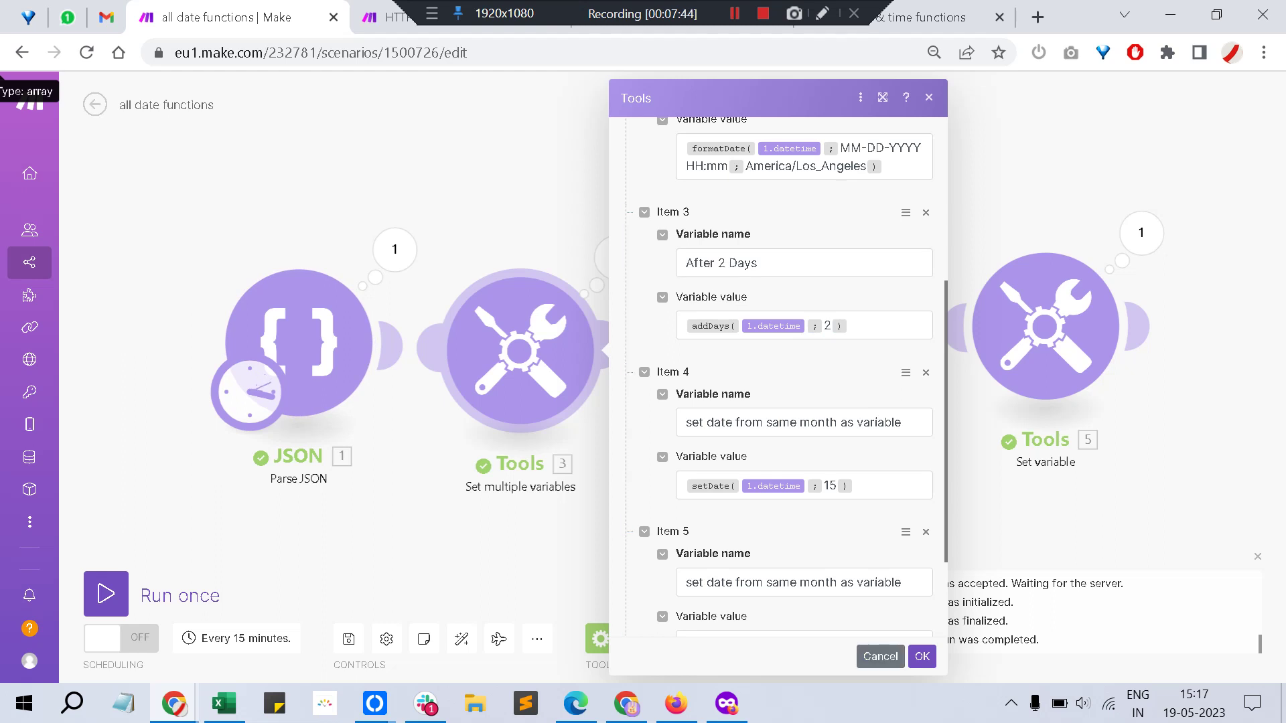
left_click(879, 656)
left_click(616, 258)
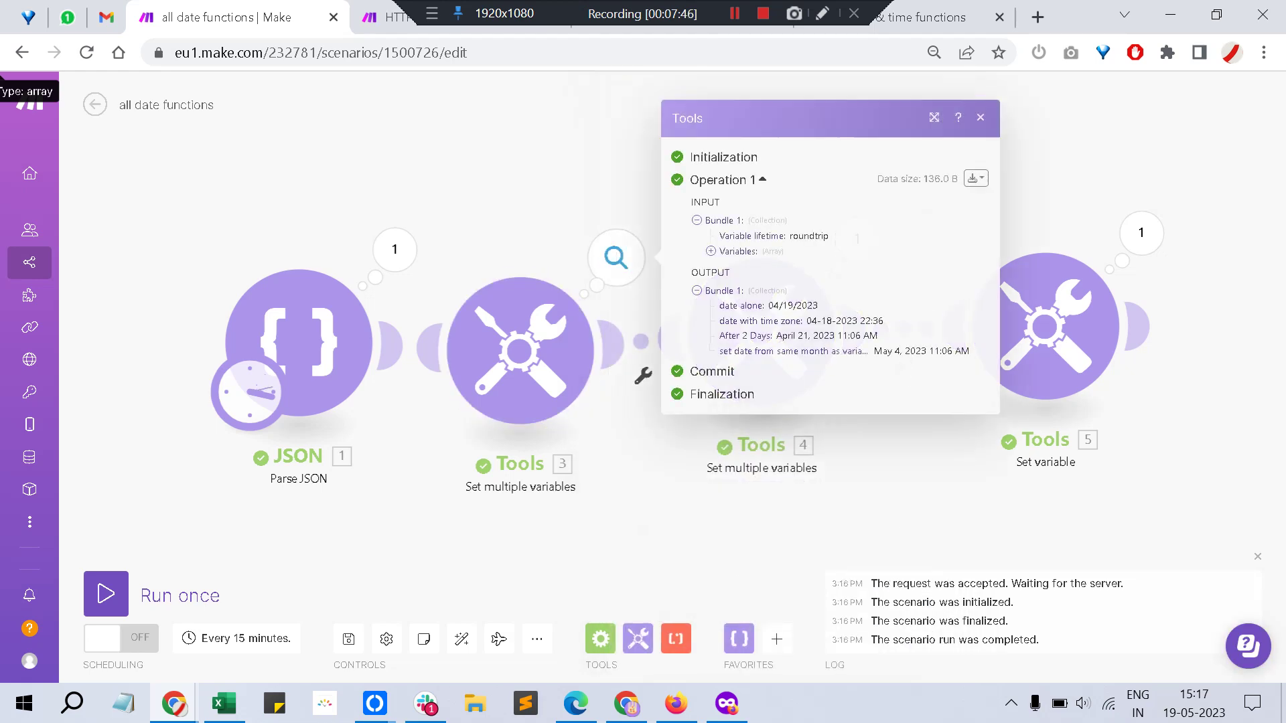
mouse_move(884, 351)
mouse_move(811, 336)
left_mouse_down()
mouse_move(797, 336)
mouse_move(809, 335)
left_mouse_up()
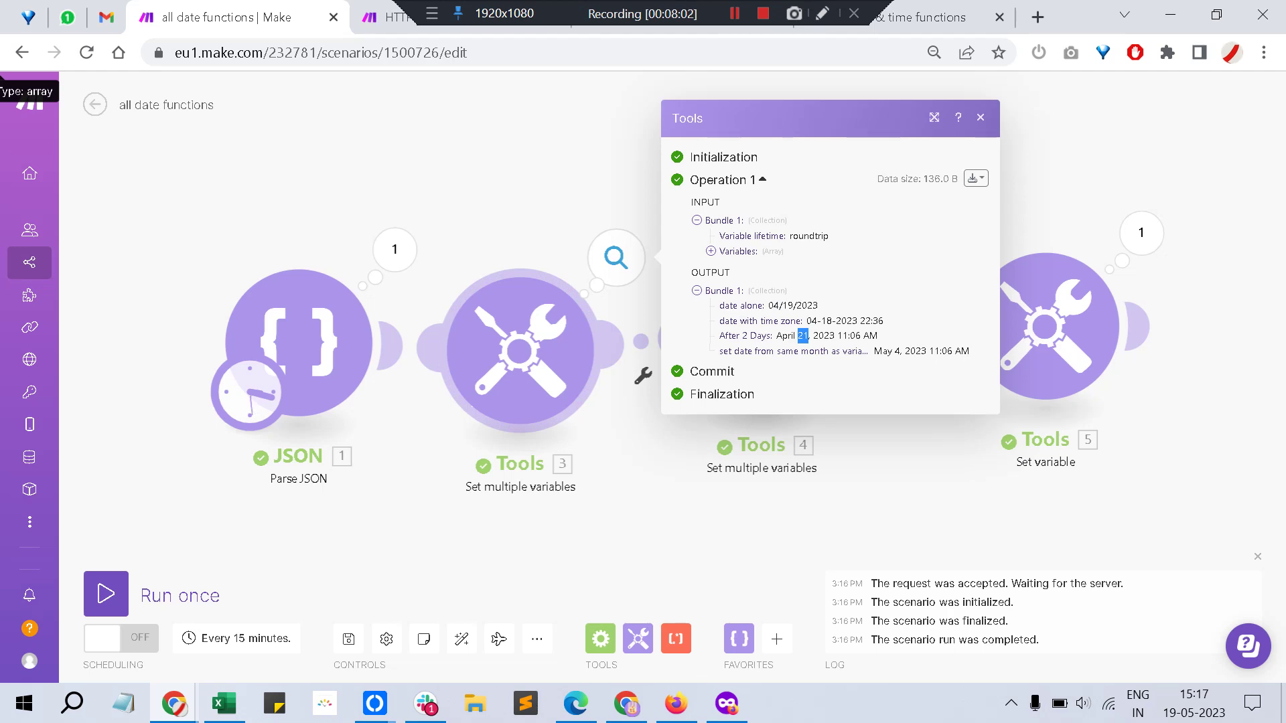
Rename the Item 5 variable in the first Set multiple variables module to "set date from diff month as variable".
left_click(520, 350)
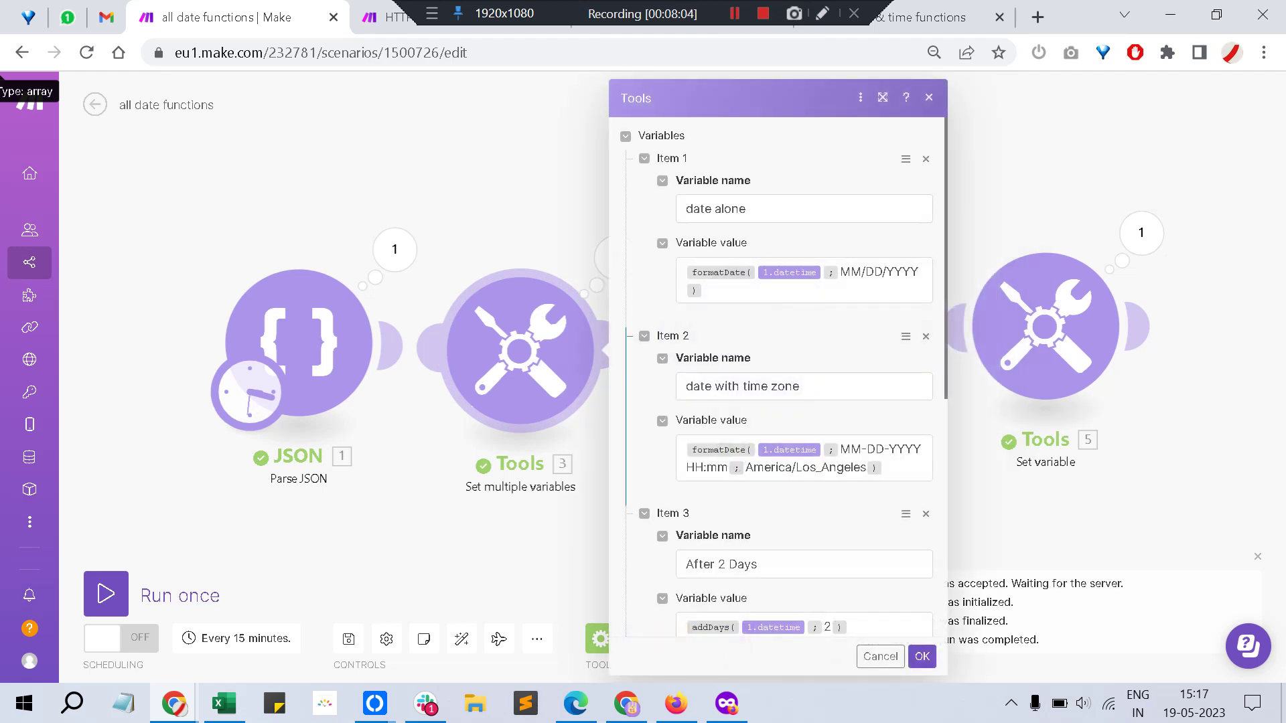
scroll(777, 409, "down", 7)
scroll(777, 375, "up", 2)
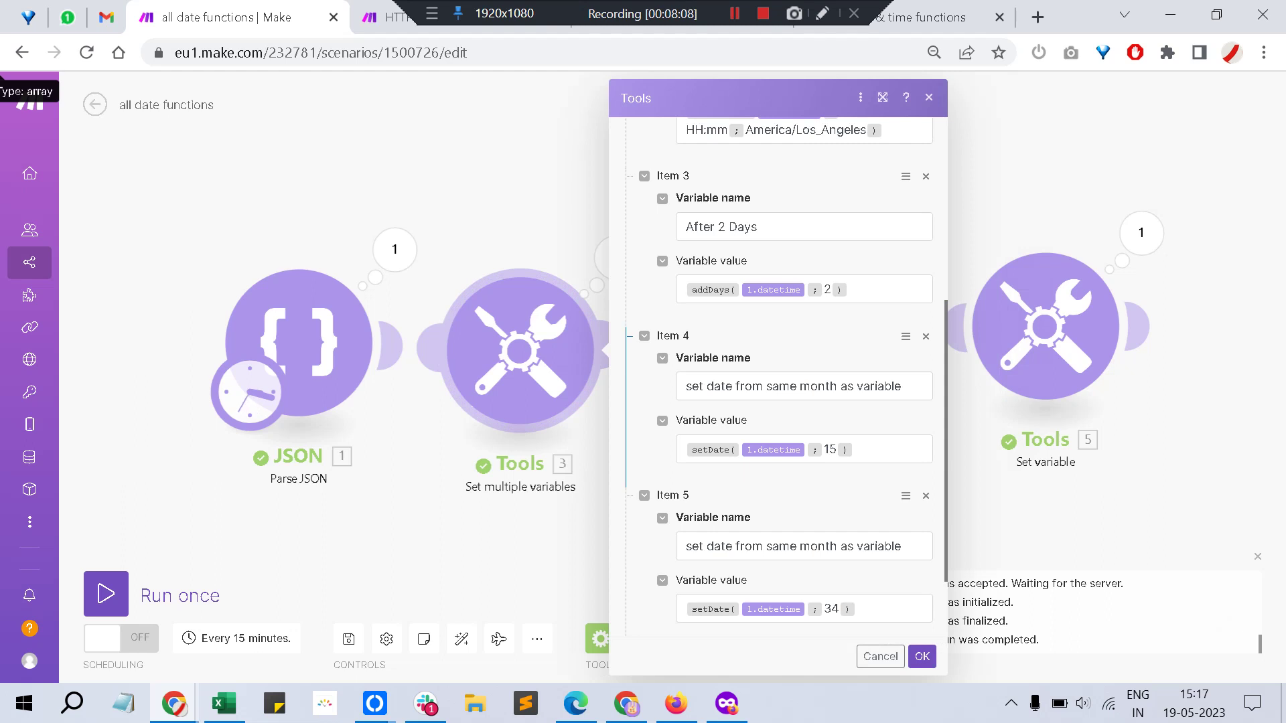
left_click_drag(837, 546, 766, 546)
type("figg")
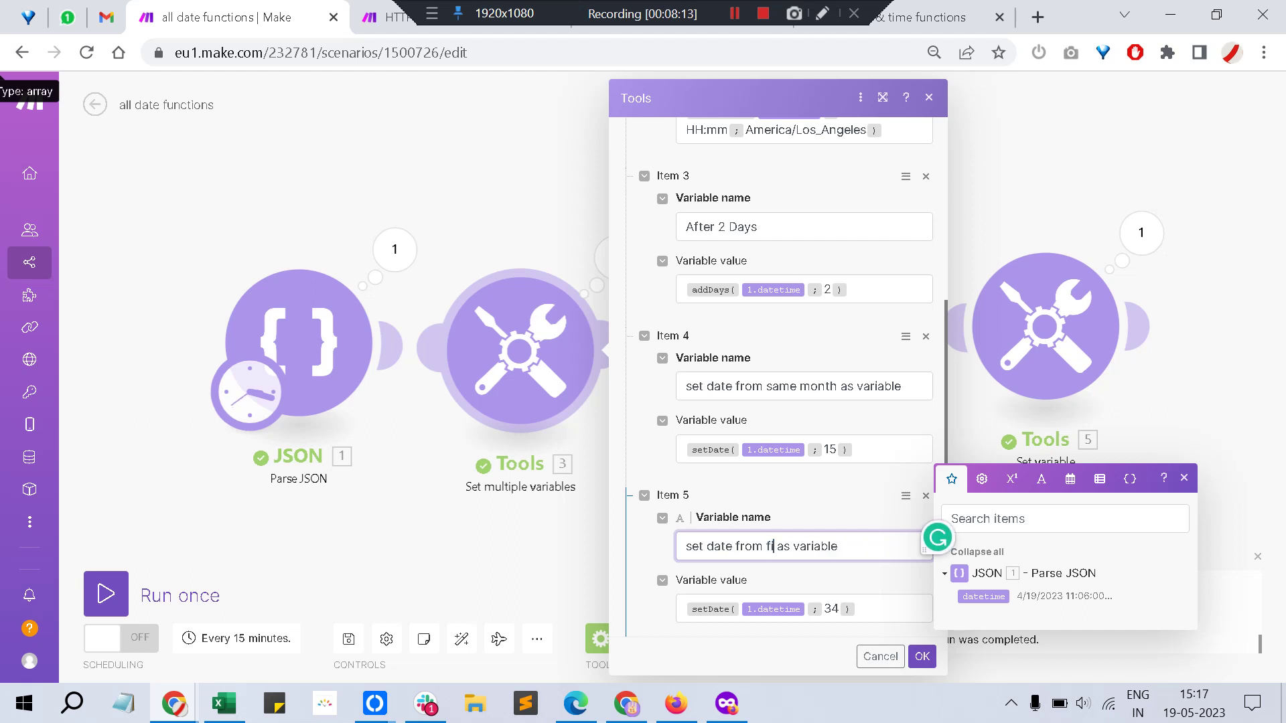
key("BackSpace")
key("BackSpace")
key("BackSpace")
type("ff")
key("BackSpace")
key("BackSpace")
type("month")
left_click(766, 547)
type("diff")
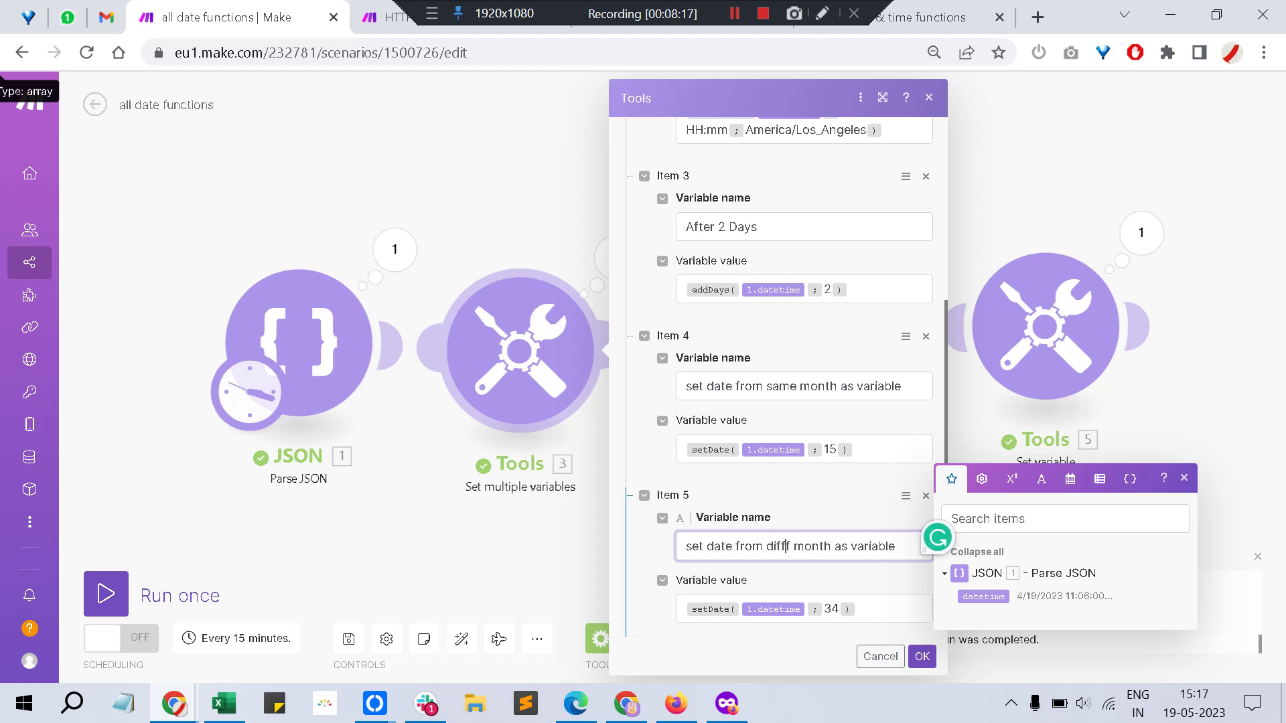
key("BackSpace")
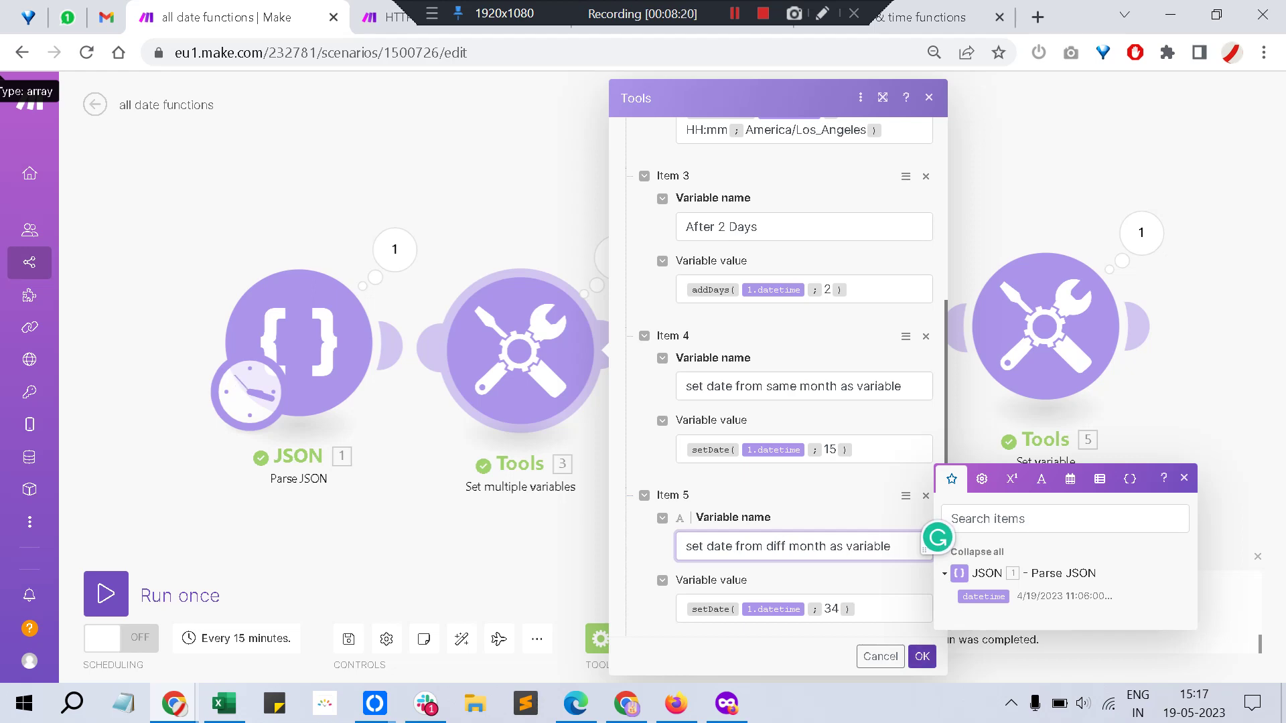
left_click(922, 656)
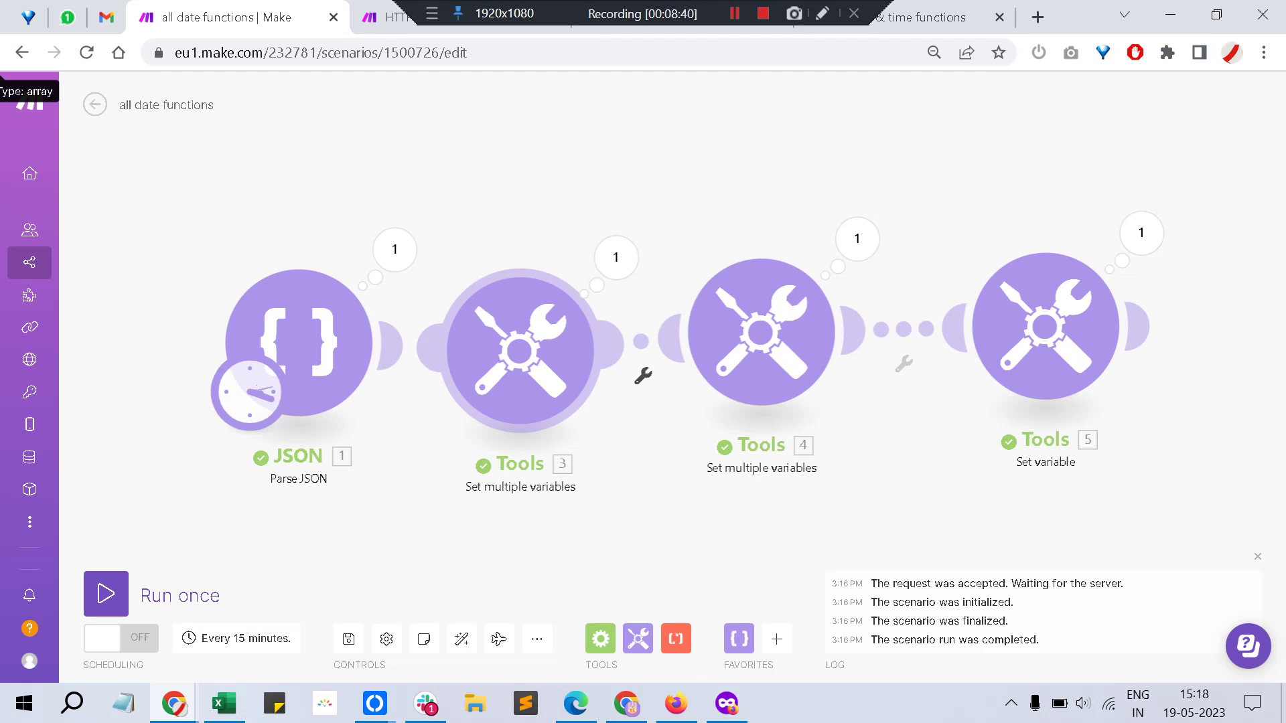
Set the day number to 19 in the setDate expression of "set date from same month as variable".
left_click(520, 351)
scroll(737, 375, "down", 3)
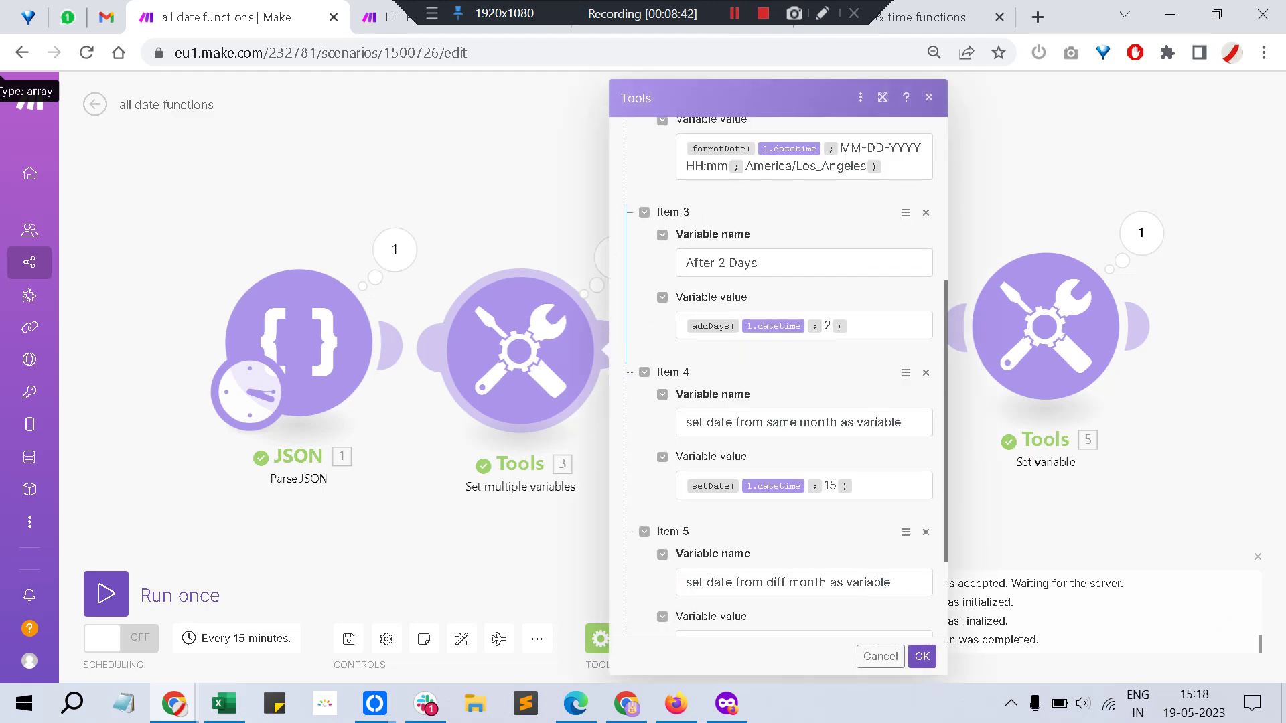
left_click(836, 486)
key("BackSpace")
type("9")
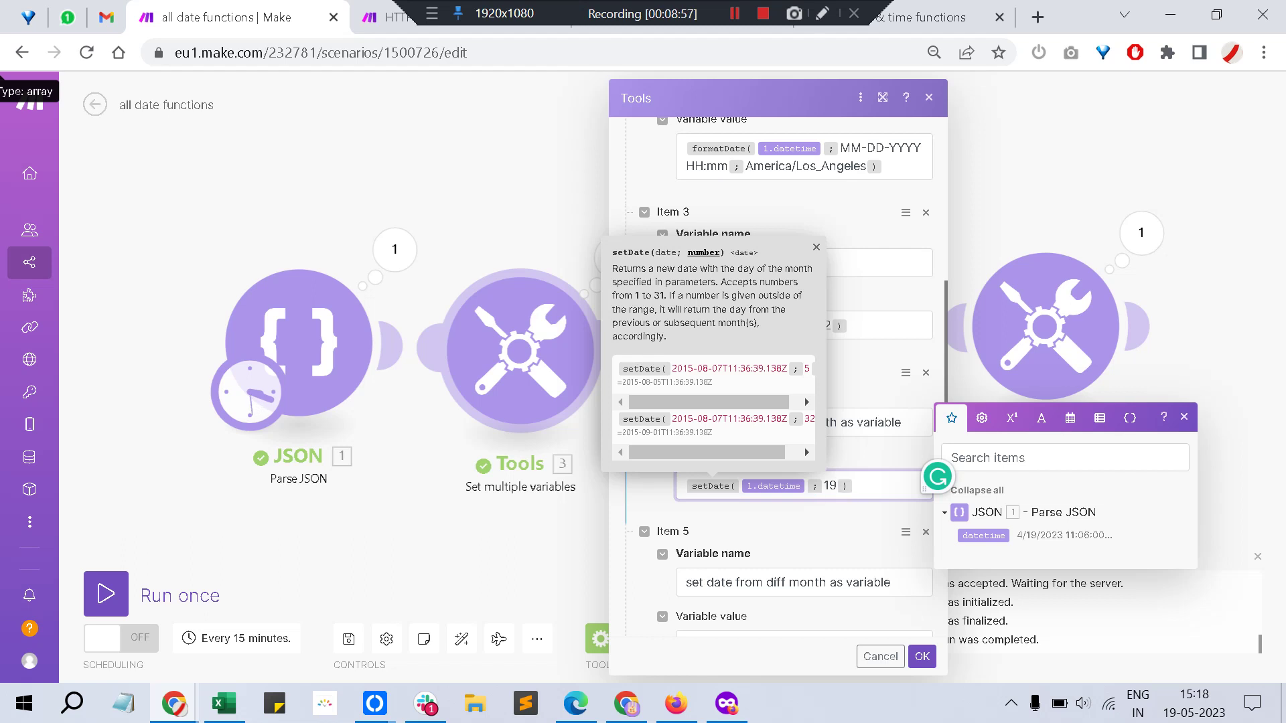
key("Left")
key("Left")
key("shift+Right")
key("shift+Right")
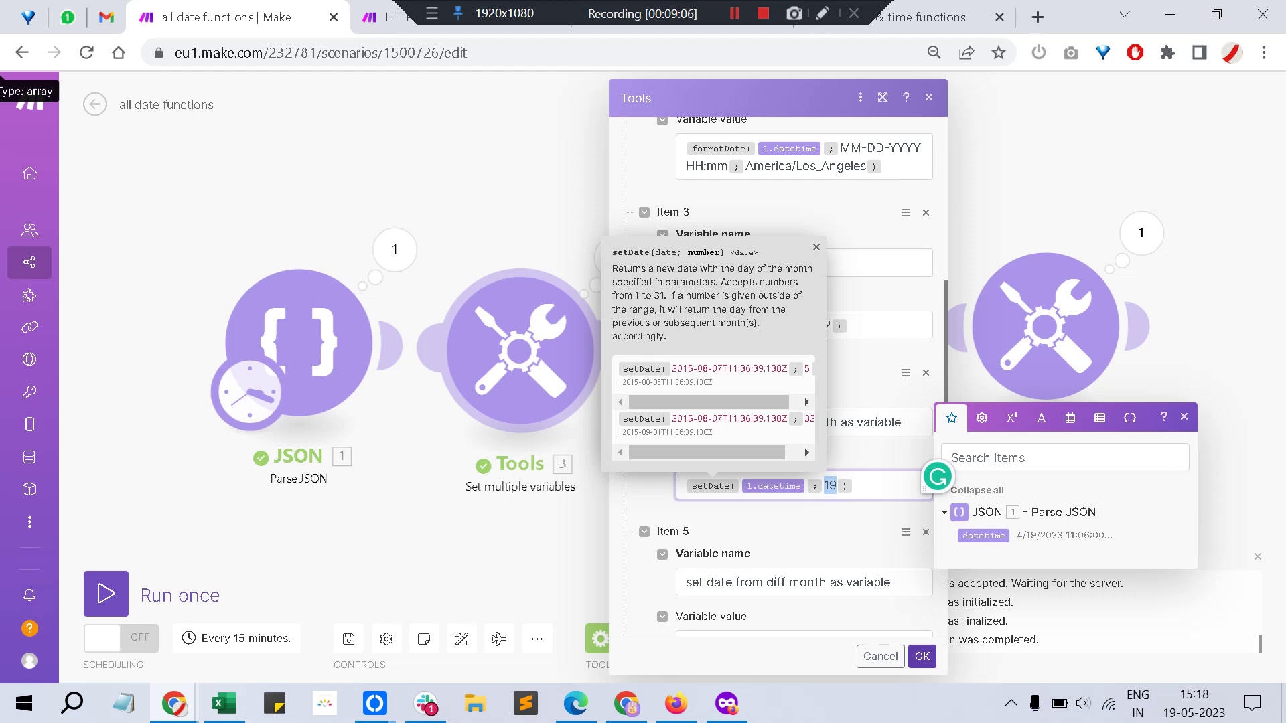
left_click(922, 656)
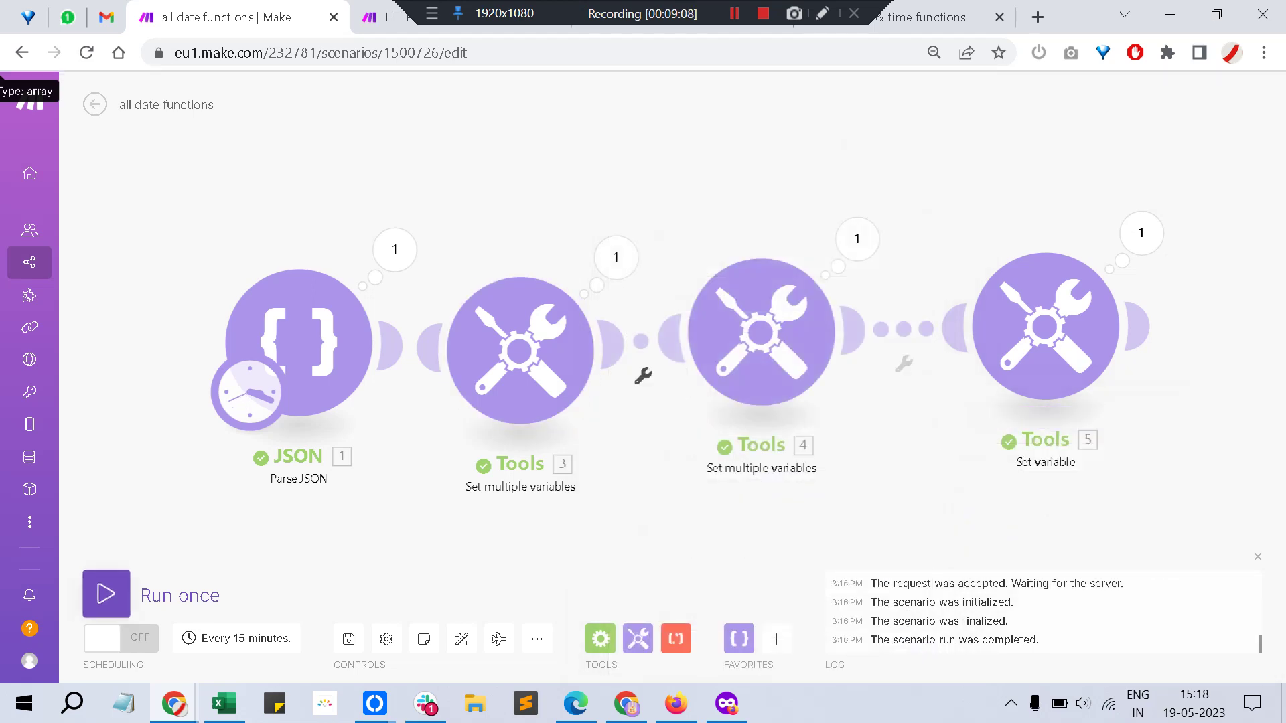
Save the scenario, run it once and check the setDate results in the first Set multiple variables module's output.
left_click(348, 638)
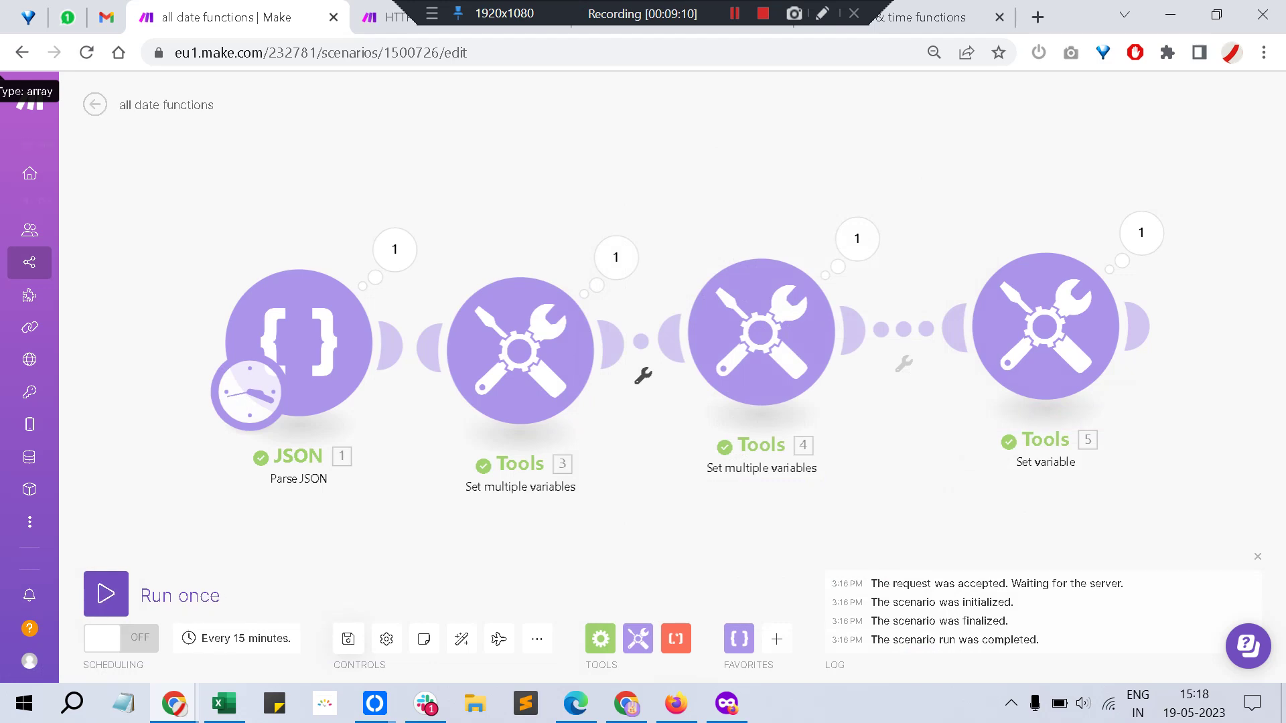
left_click(106, 594)
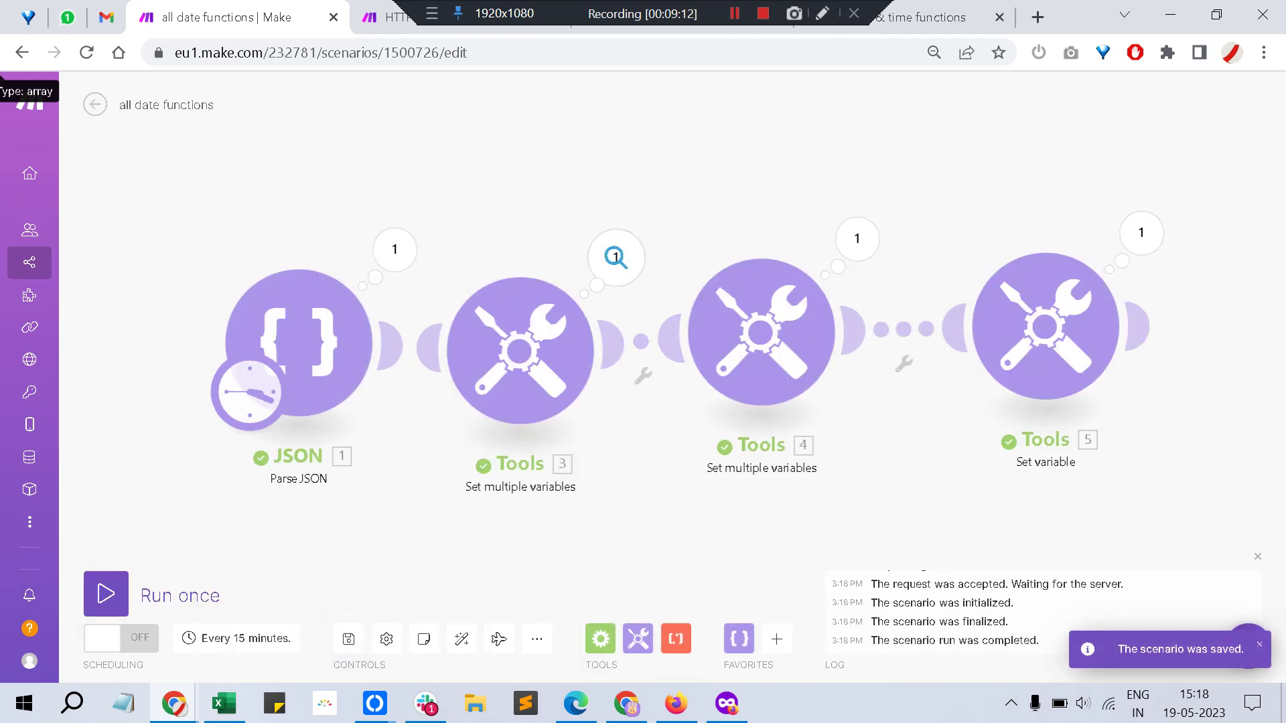
left_click(615, 257)
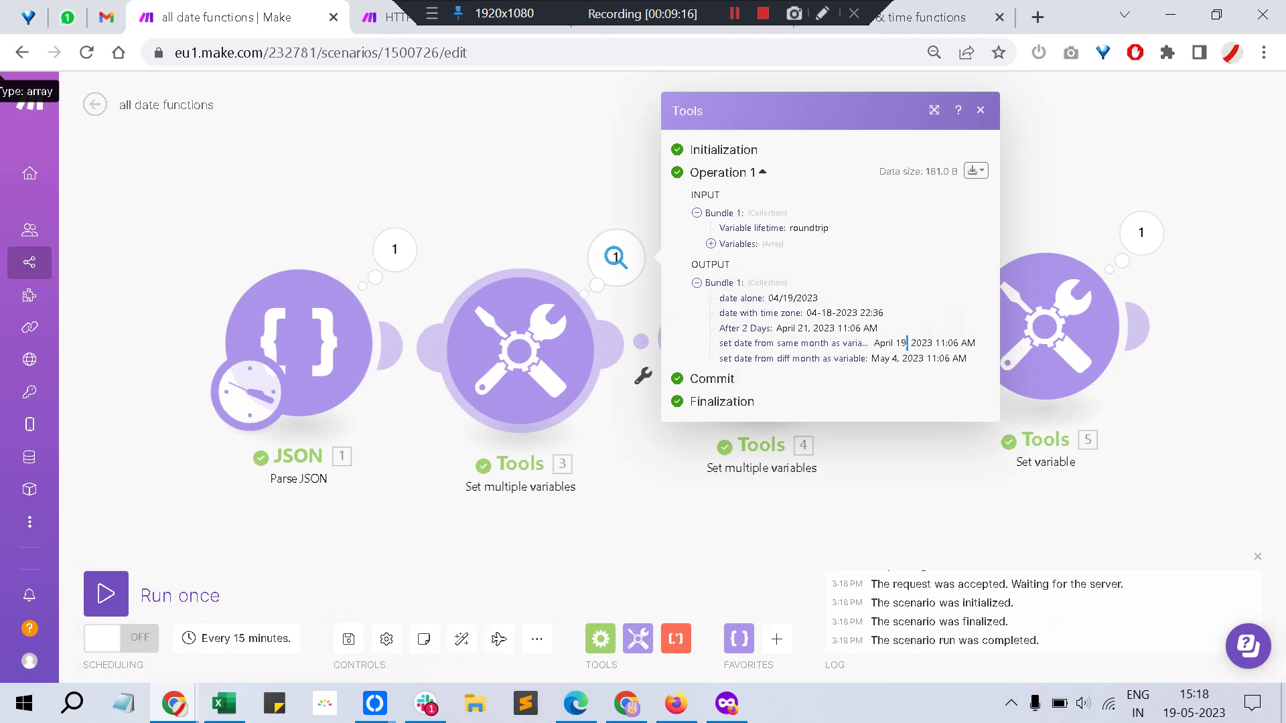
Set the day number to 30 in the setDate expression of "set date from same month as variable".
left_click(521, 351)
scroll(776, 442, "down", 5)
left_click_drag(838, 487, 823, 486)
type("30")
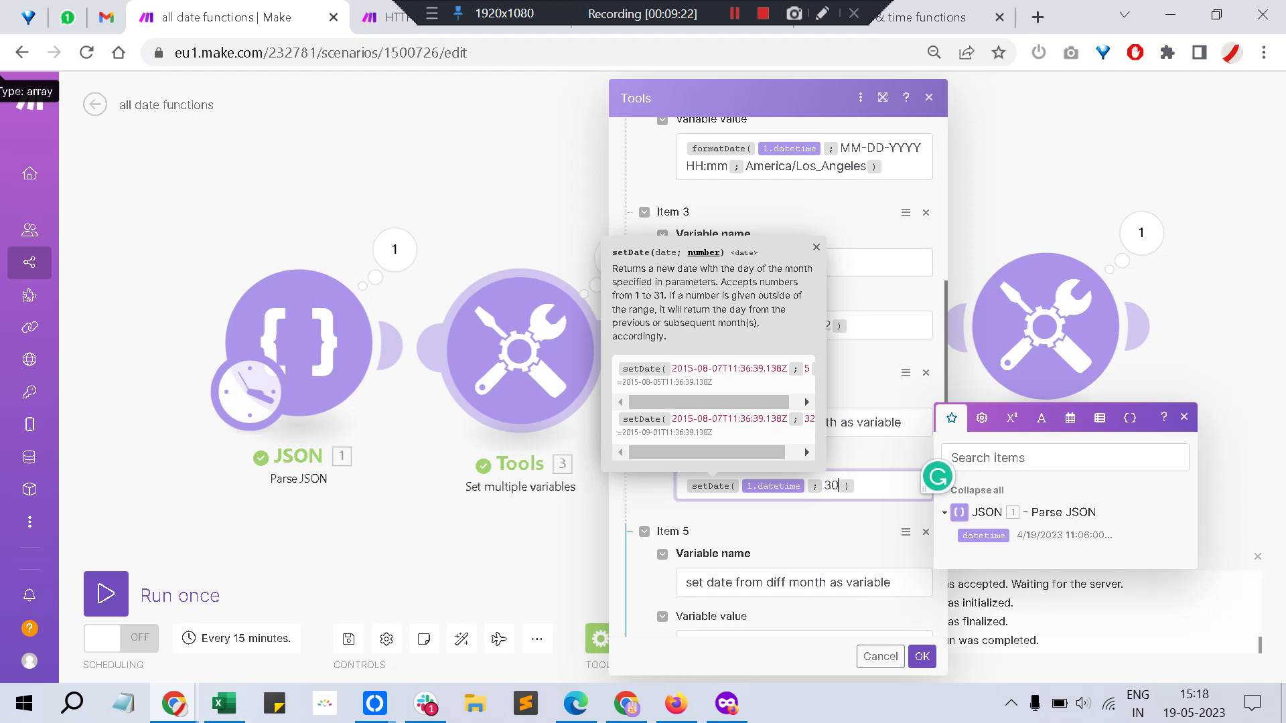
left_click(922, 656)
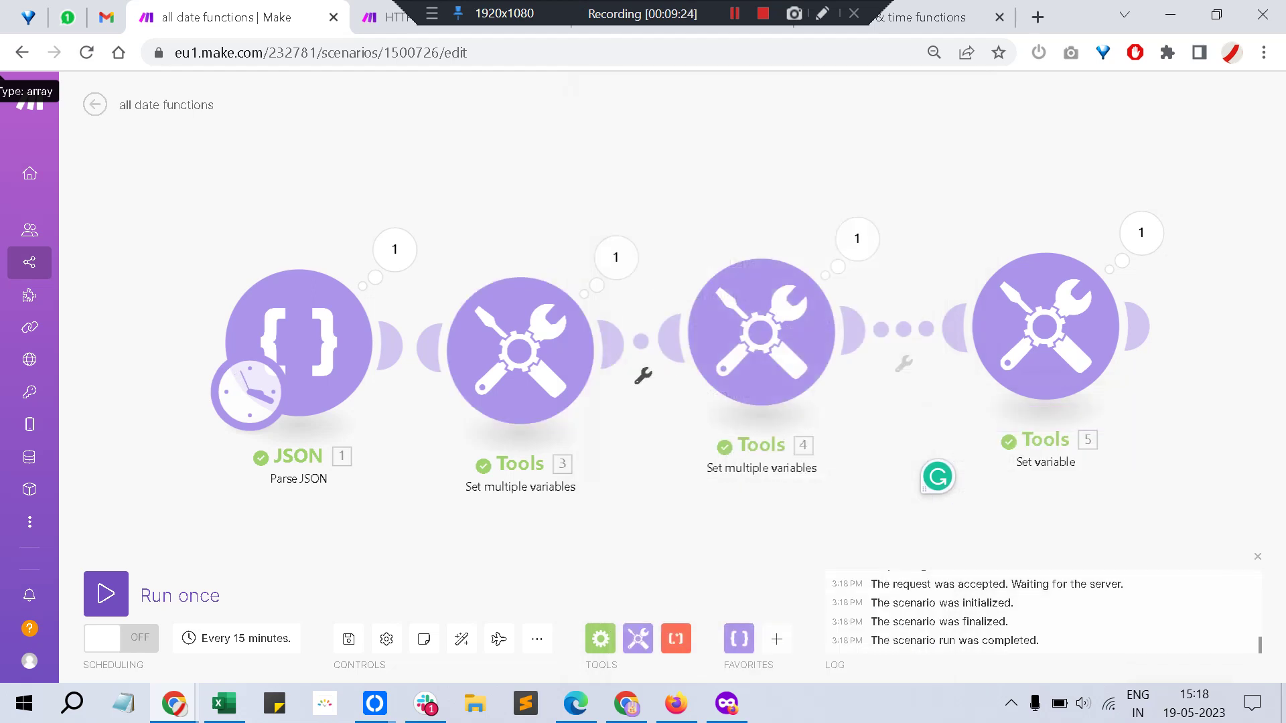
Save and rerun the scenario, and inspect the "set date from same month as variable" output of the first Set multiple variables module.
left_click(106, 594)
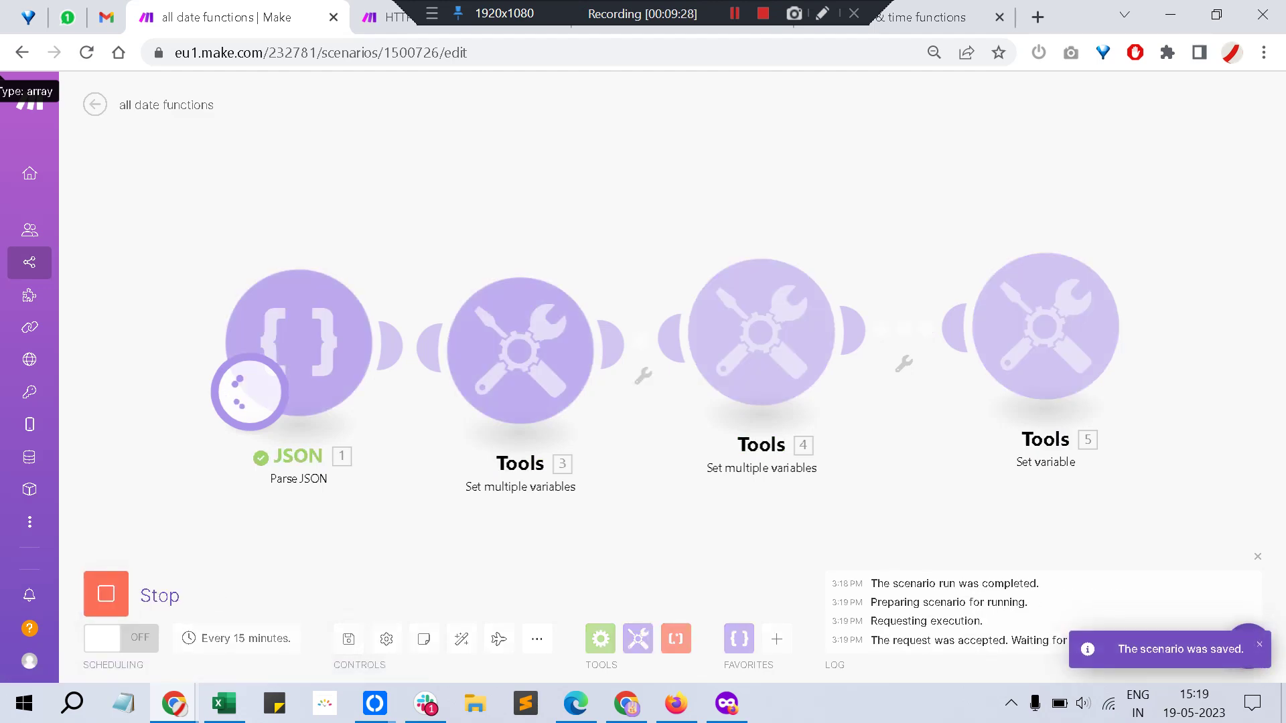
left_click(615, 257)
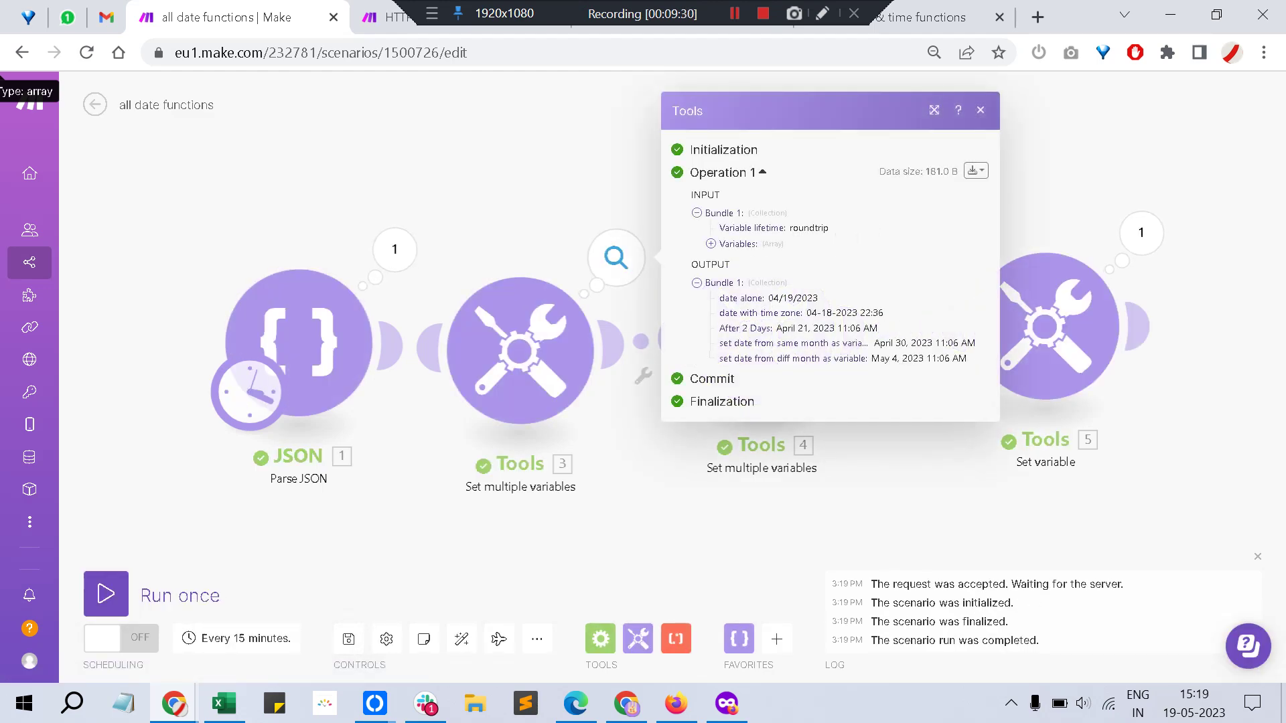
left_click_drag(892, 344, 906, 344)
mouse_move(897, 342)
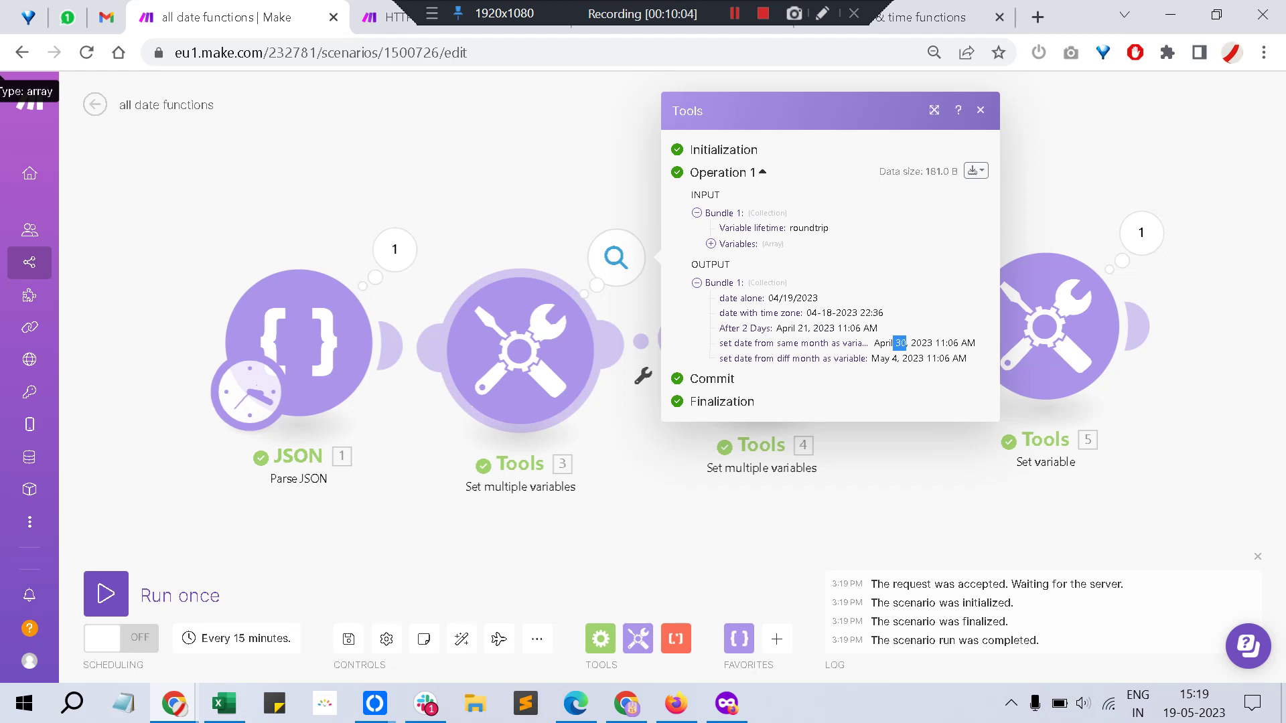
Set the day number to 37 in the setDate expression of "set date from diff month as variable".
left_click(520, 350)
scroll(777, 429, "down", 6)
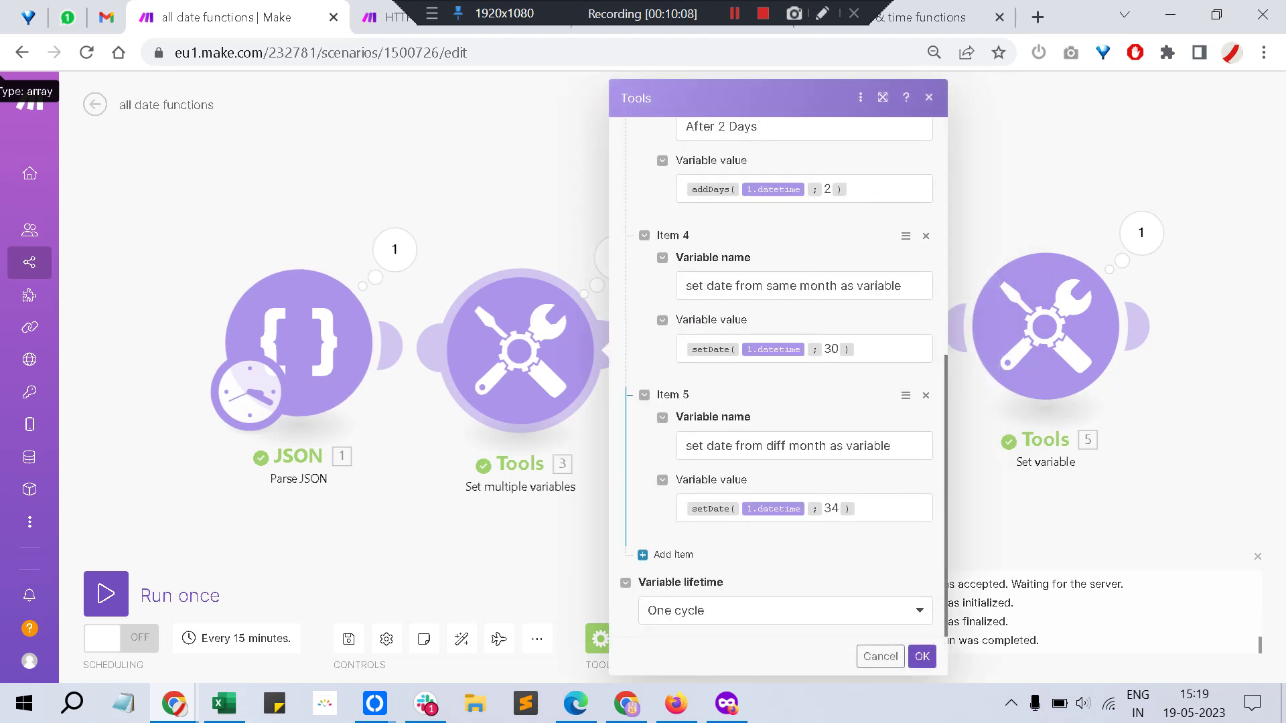
left_click(839, 509)
key("BackSpace")
type("7")
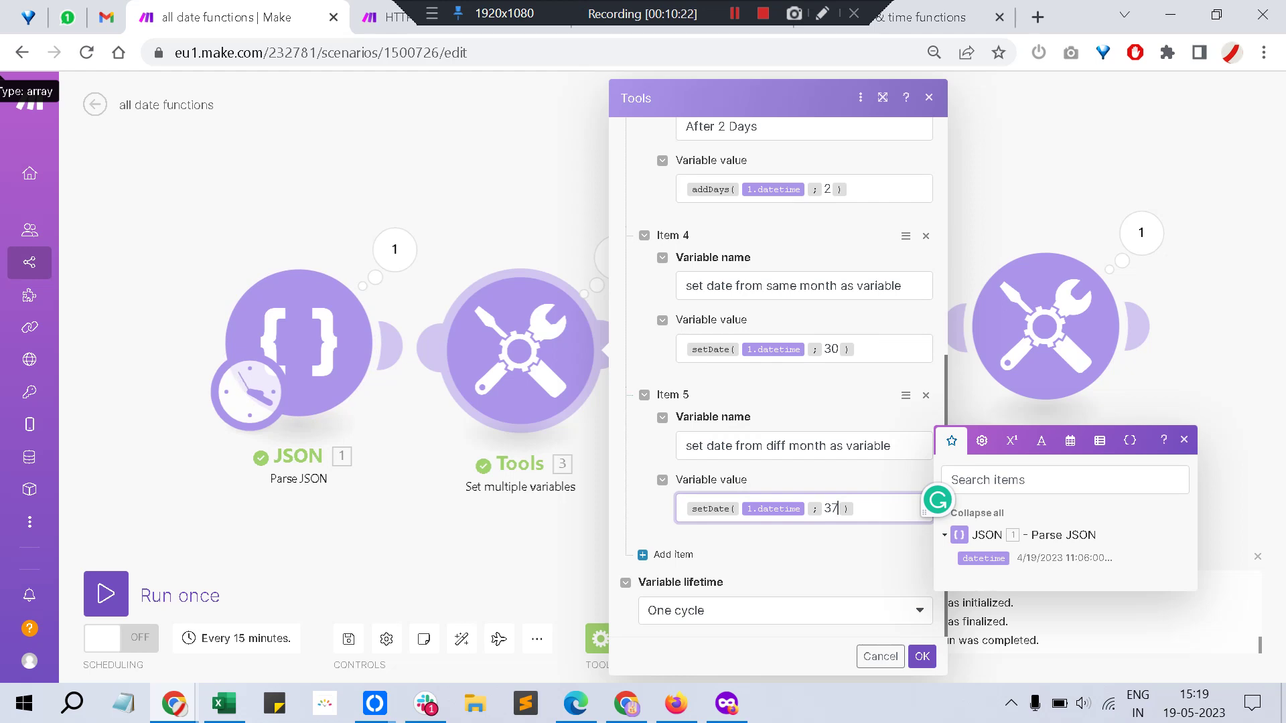
left_click(922, 657)
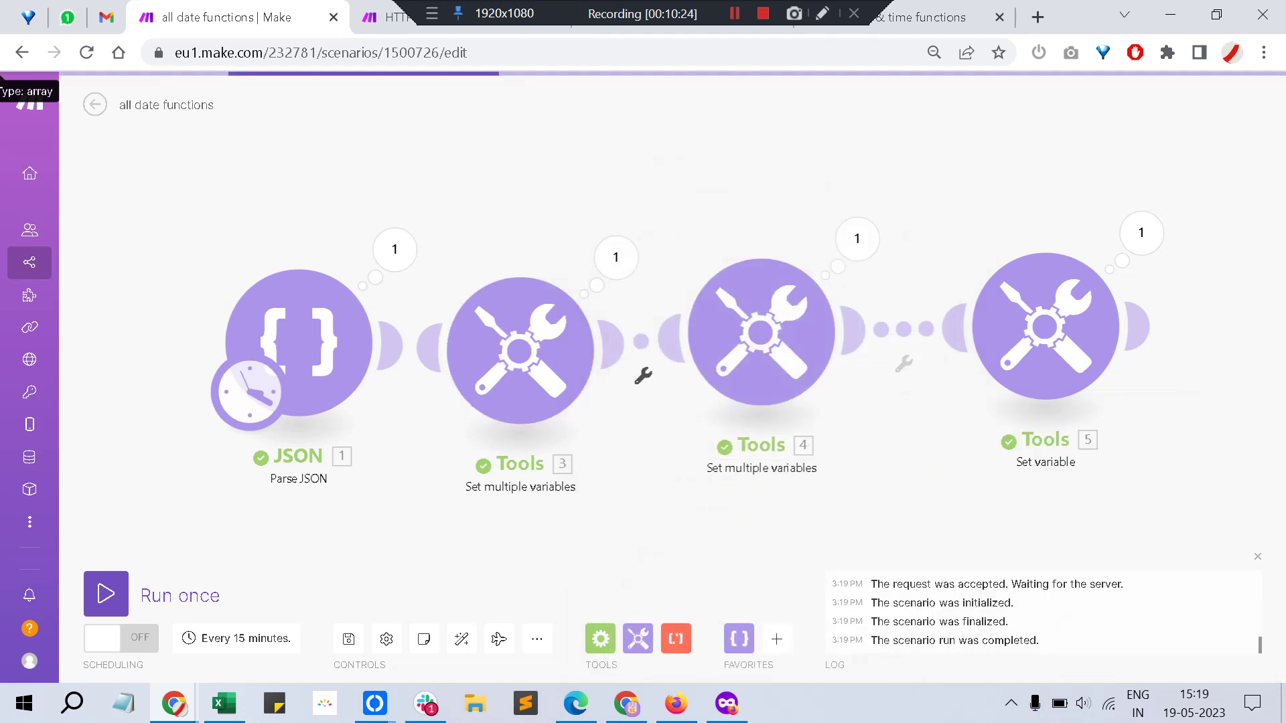
Save and rerun the scenario, and inspect the "set date from diff month as variable" output of the first Set multiple variables module.
left_click(348, 638)
left_click(106, 594)
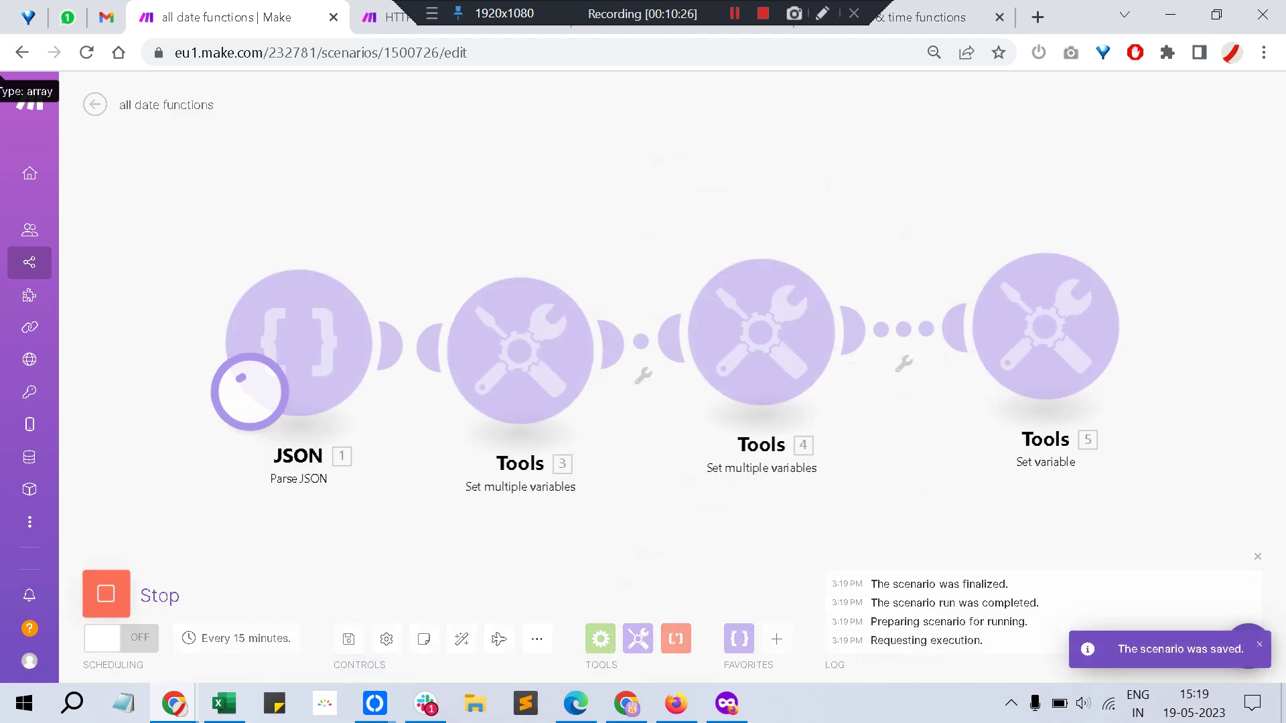
left_click(615, 257)
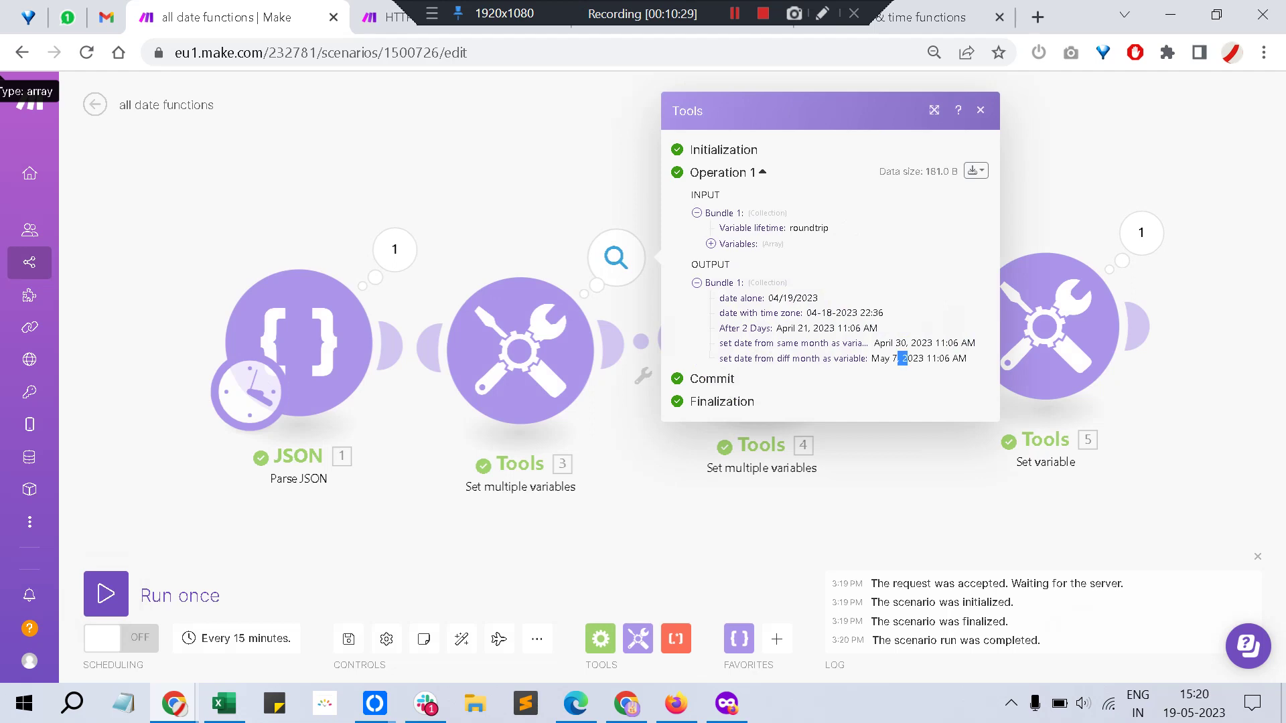
left_click_drag(902, 358, 880, 359)
Review all the formatDate, addDays and setDate expressions in the first Set multiple variables module and close its settings.
left_click(521, 350)
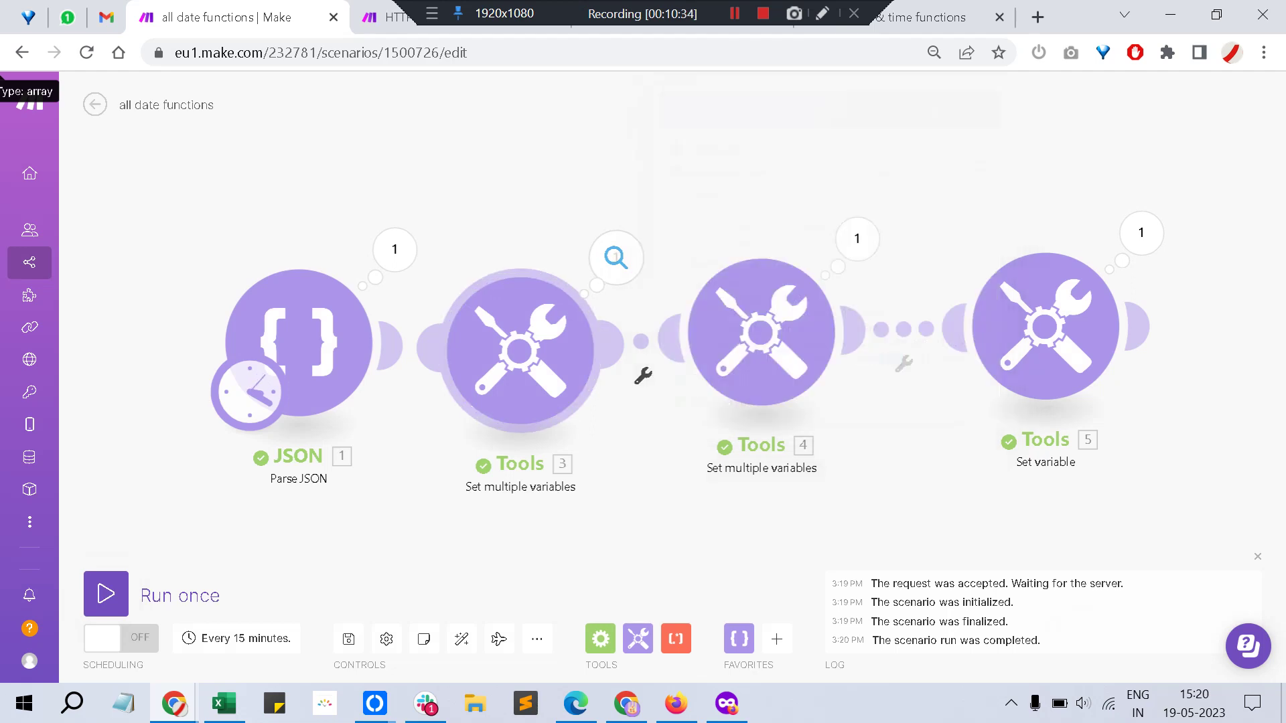
scroll(777, 379, "down", 4)
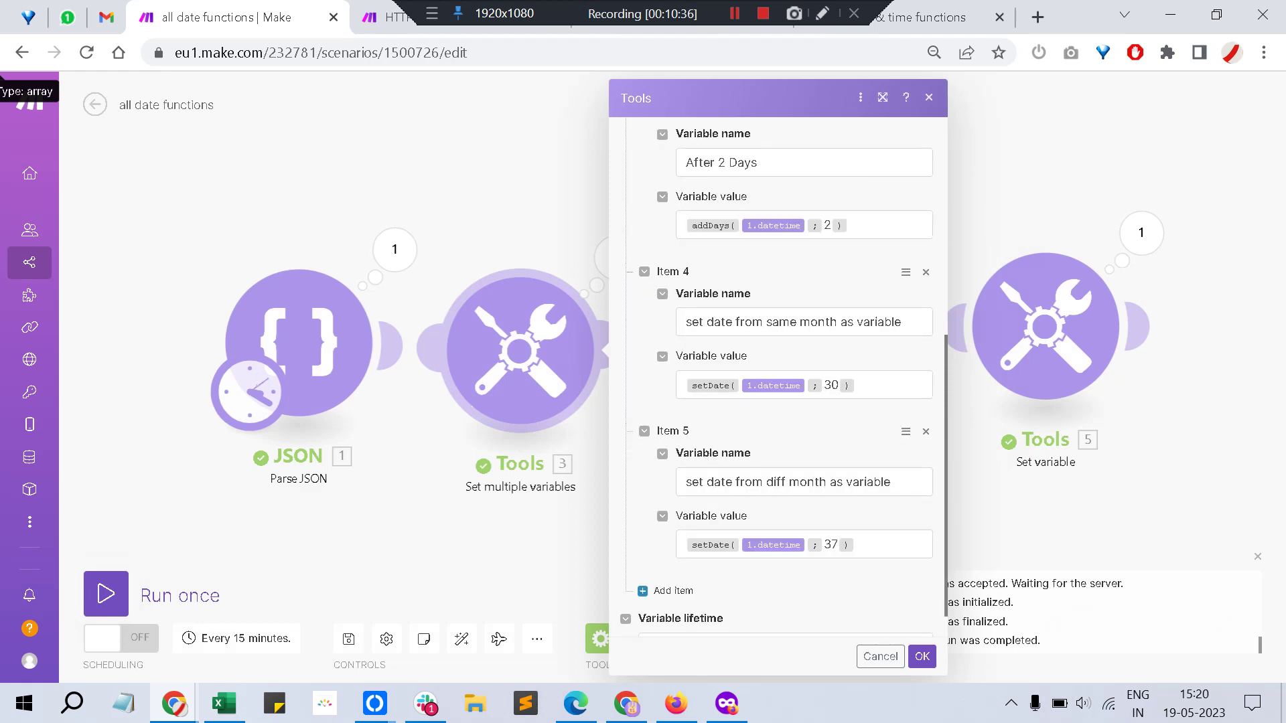
scroll(737, 321, "up", 5)
scroll(777, 374, "up", 2)
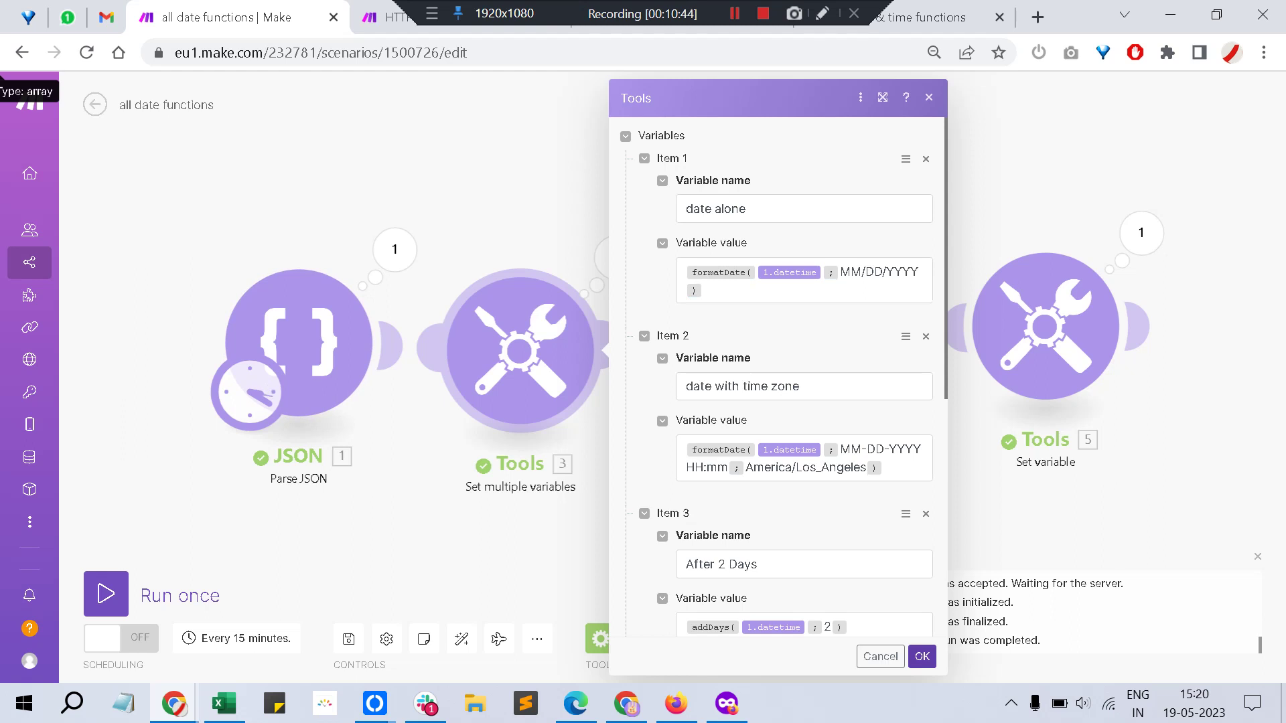
left_click(922, 657)
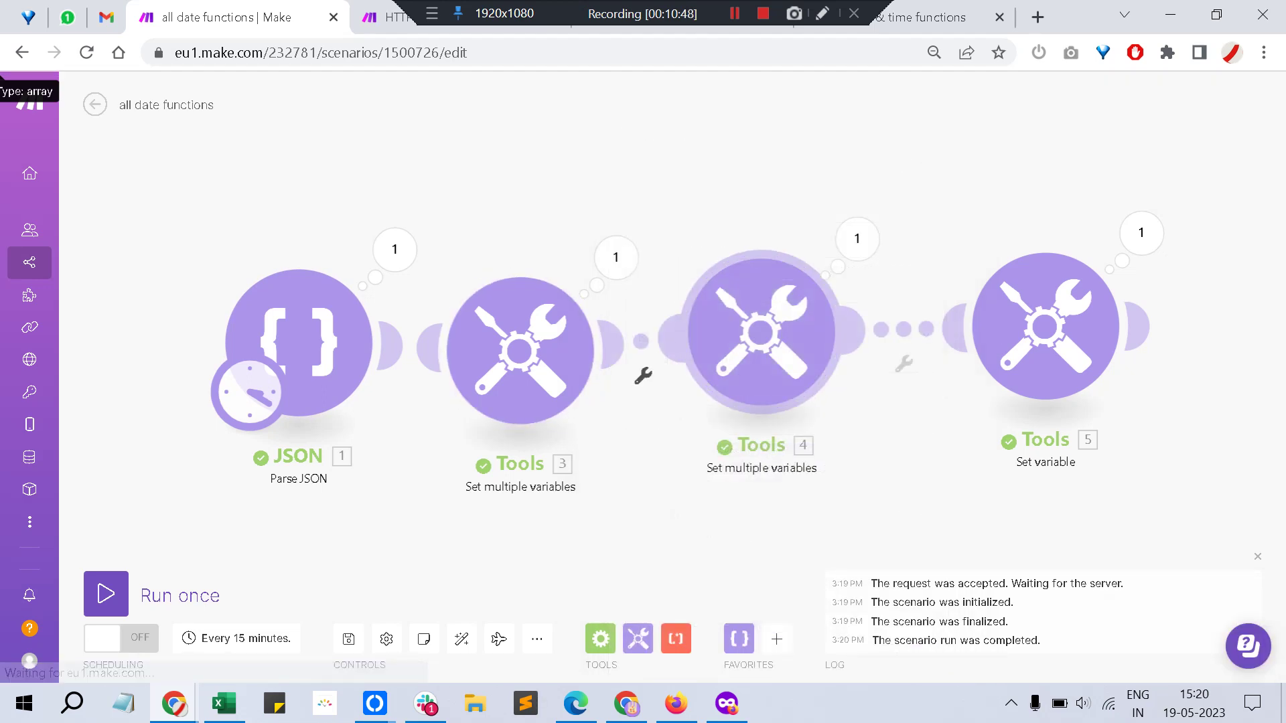
Examine the now, formatDate, timestamp and parseDate variables in the second Set multiple variables module and close its settings.
left_click(762, 333)
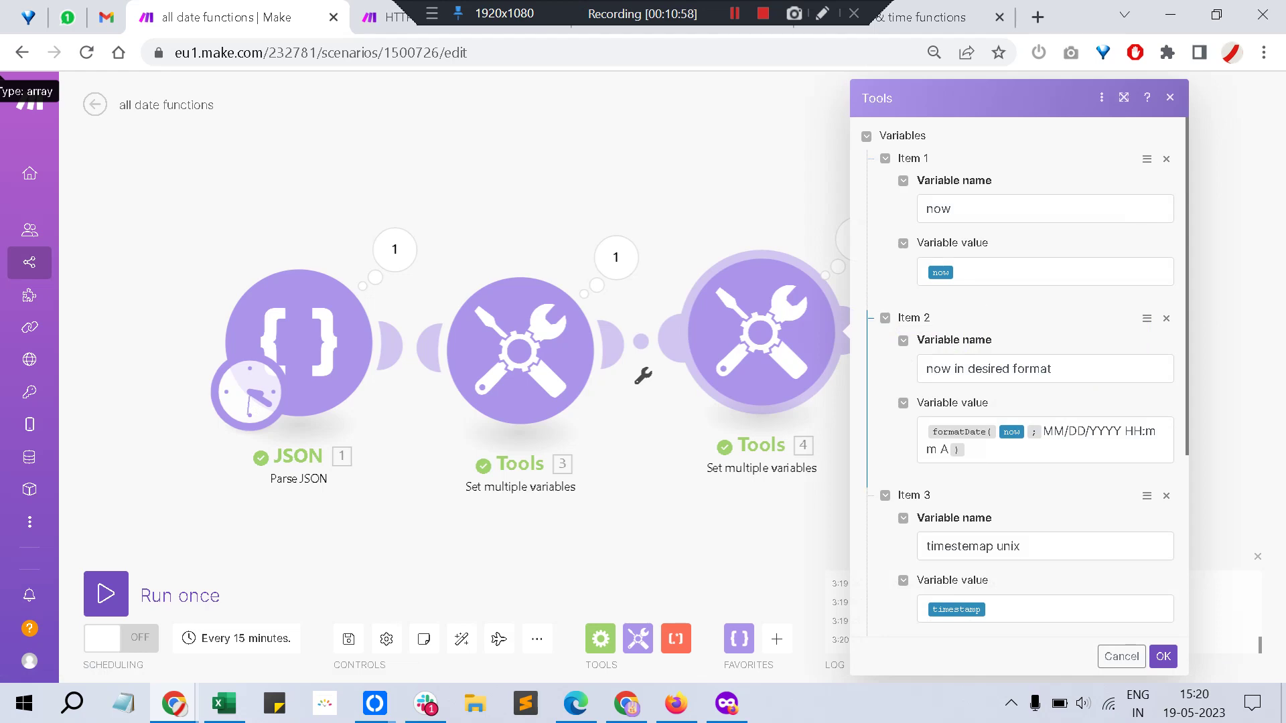
scroll(951, 321, "down", 4)
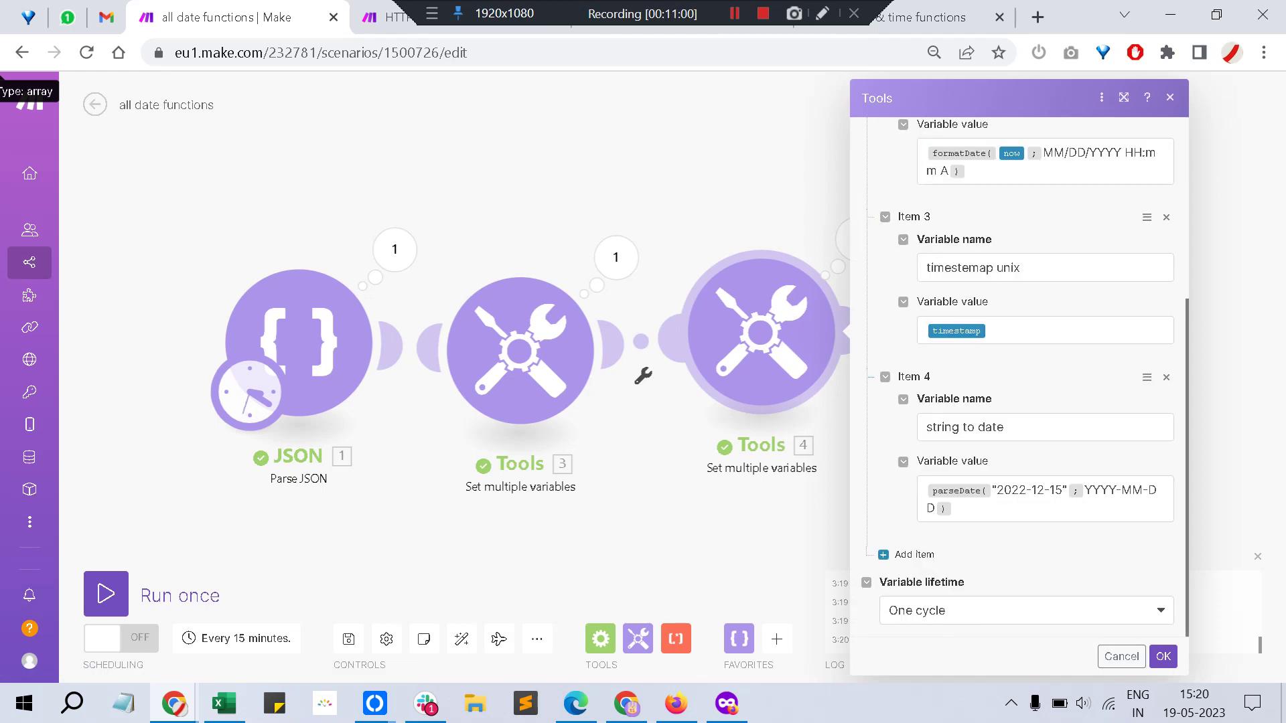
scroll(1018, 375, "up", 4)
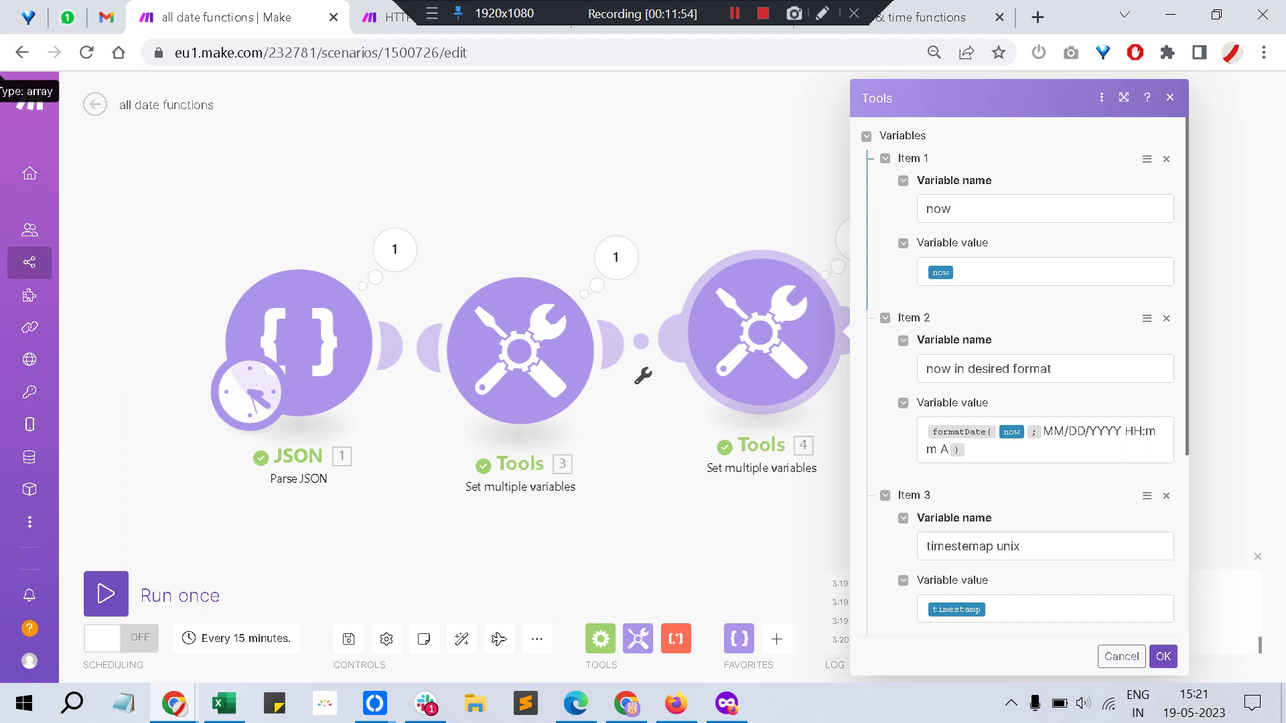
left_click(1045, 440)
scroll(1018, 375, "down", 3)
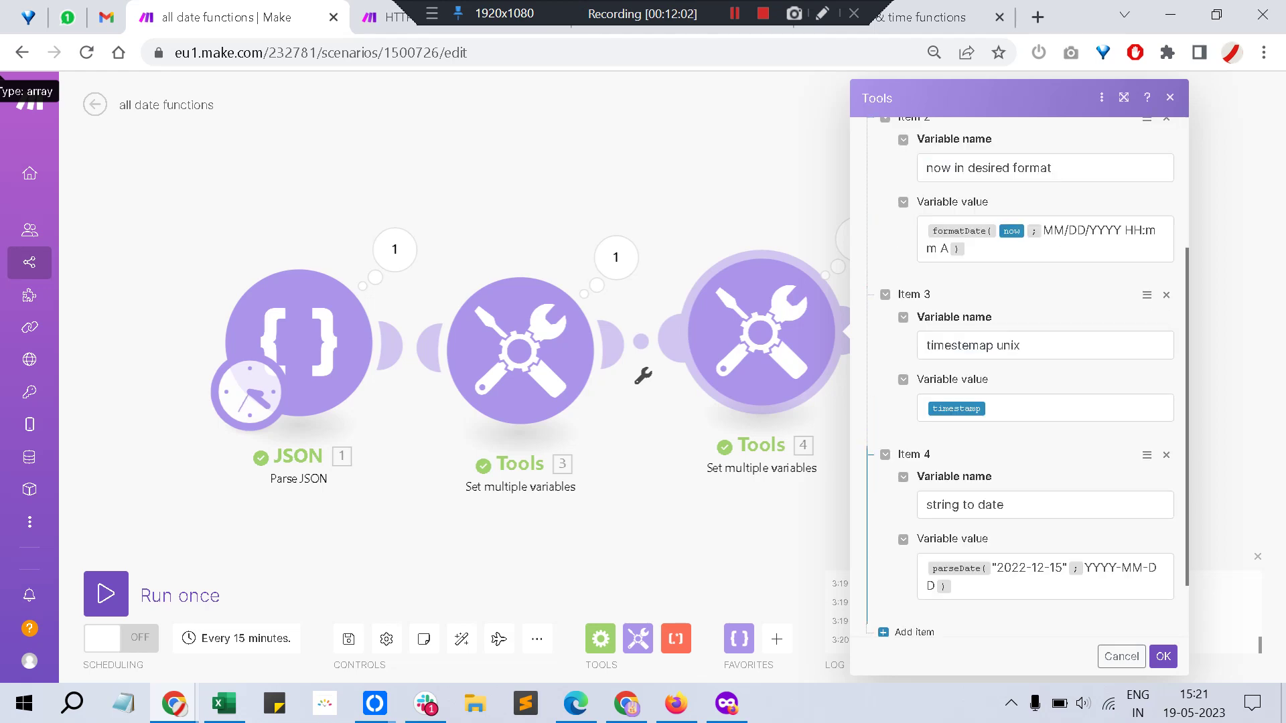
scroll(1018, 375, "up", 2)
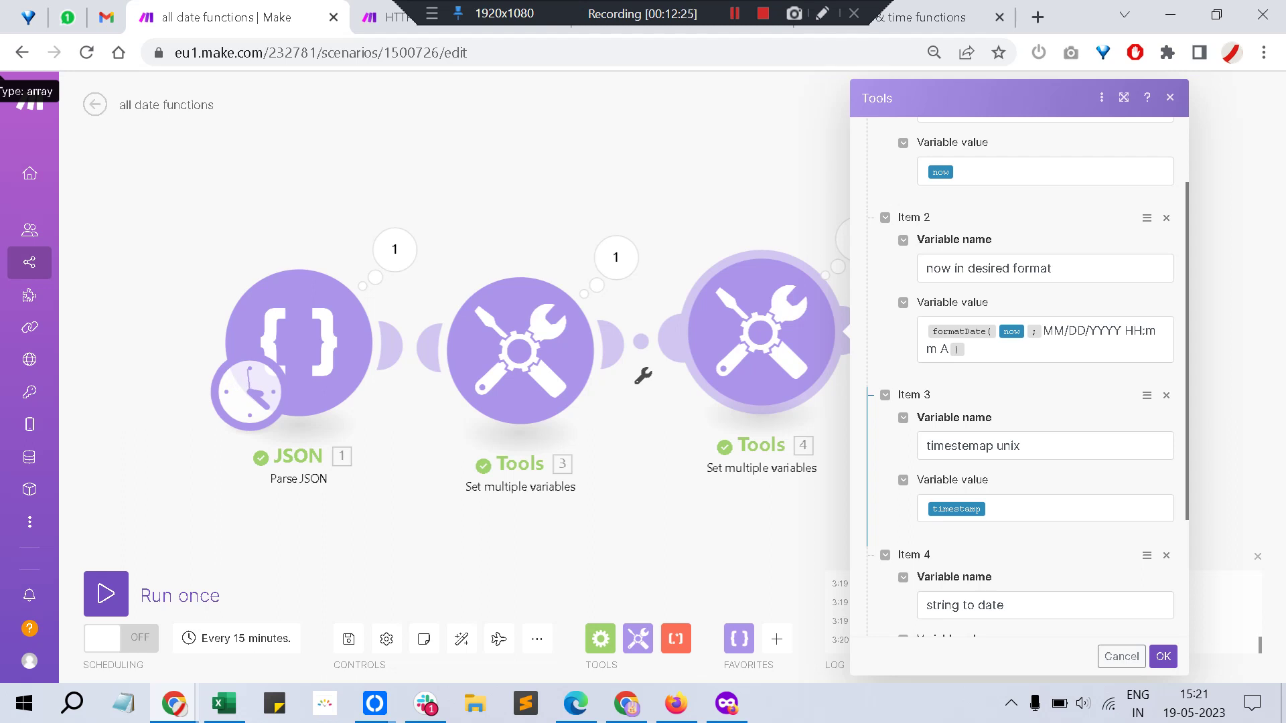
scroll(1018, 375, "up", 2)
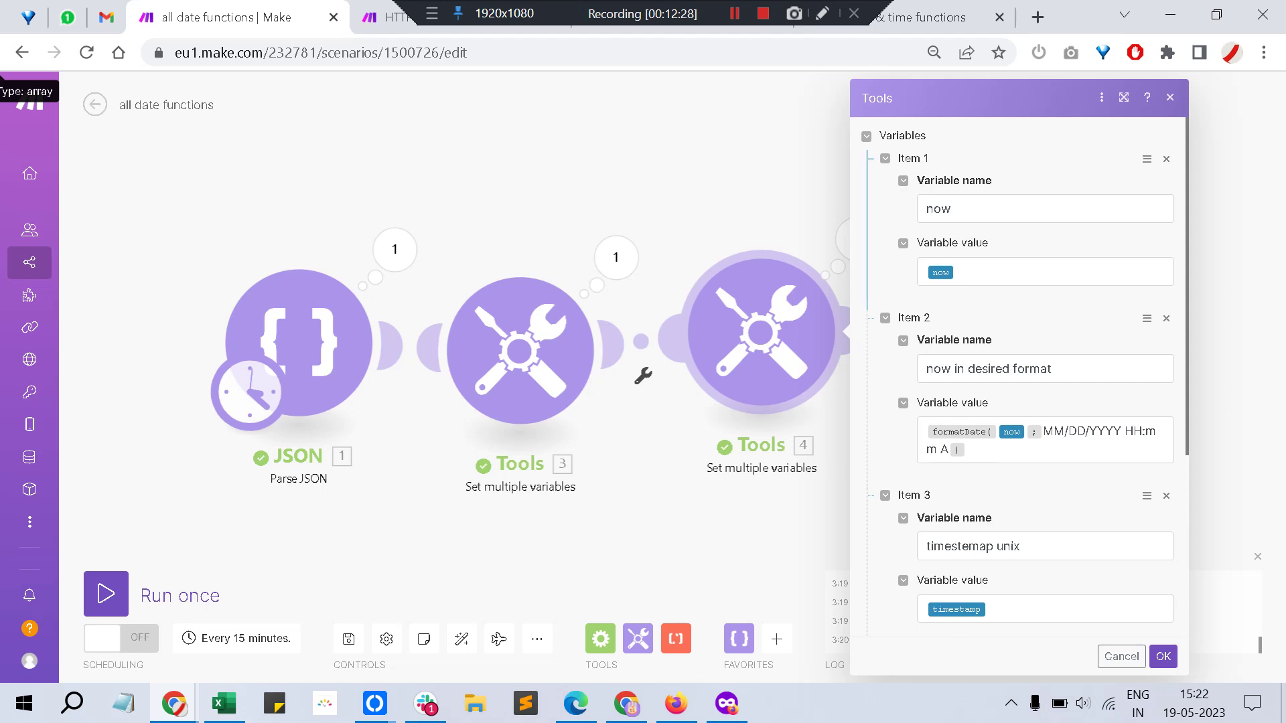
left_click(1163, 656)
Inspect the now, now in desired format and unix timestamp values in the second Set multiple variables module's output.
left_click(856, 238)
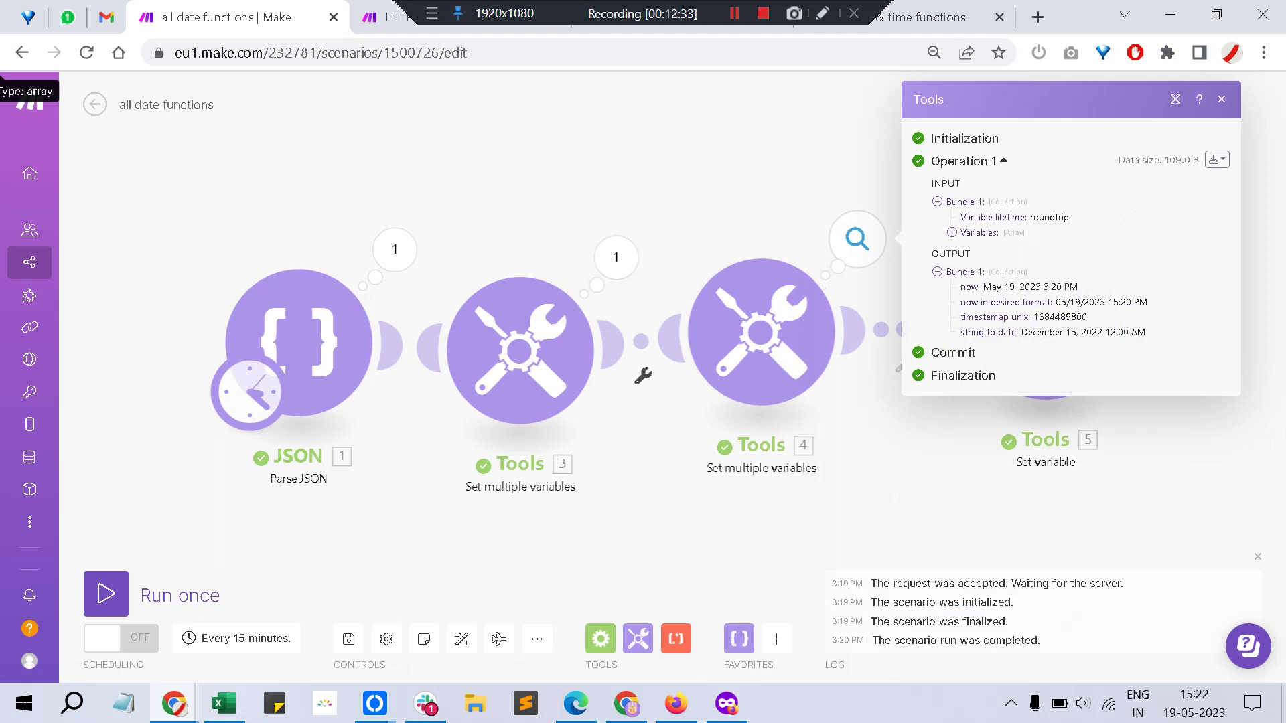
left_click_drag(983, 286, 1048, 286)
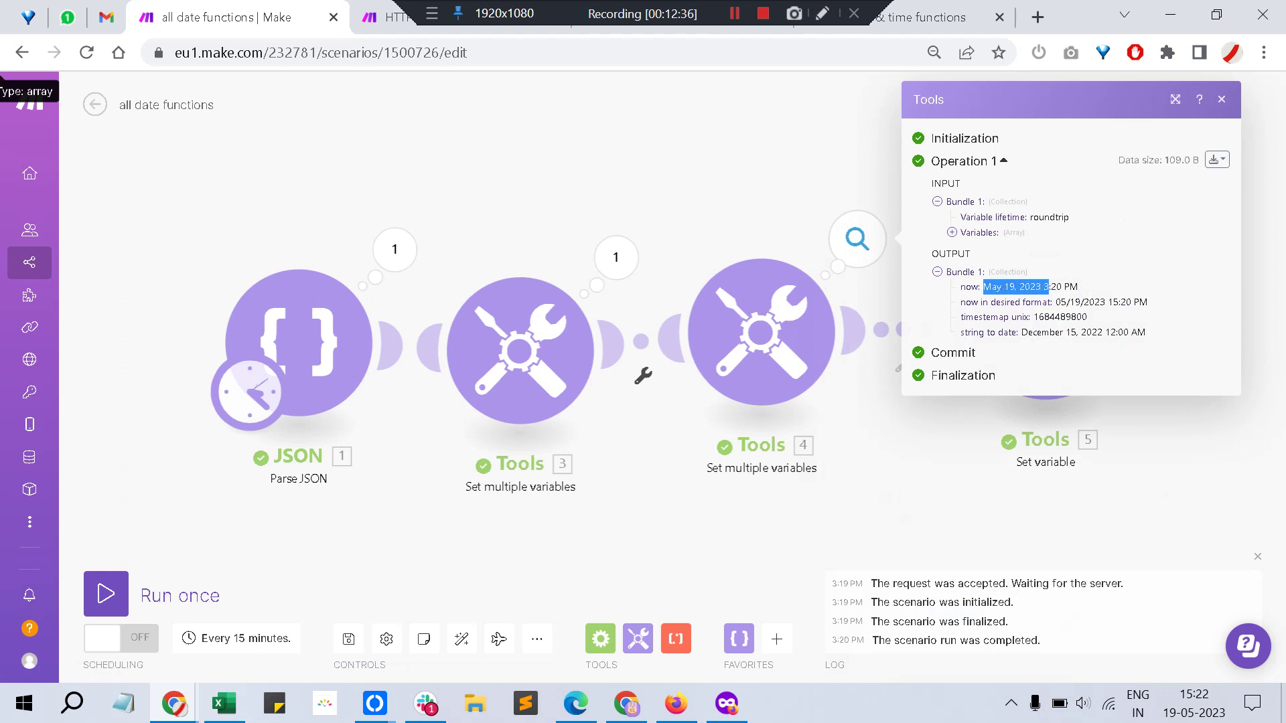
left_click(1051, 292)
left_click_drag(1078, 287, 983, 286)
left_click_drag(1056, 303, 1148, 302)
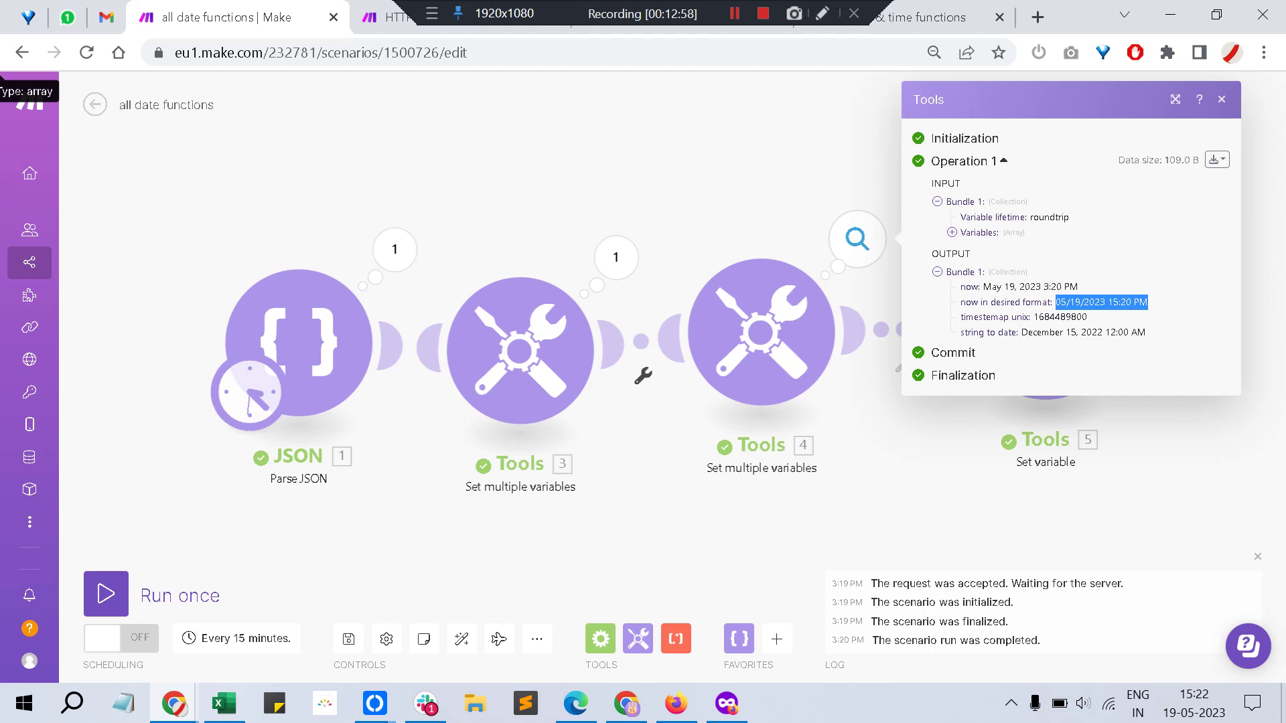
mouse_move(998, 318)
left_mouse_down()
mouse_move(1070, 317)
mouse_move(999, 318)
left_mouse_up()
left_click(1072, 318)
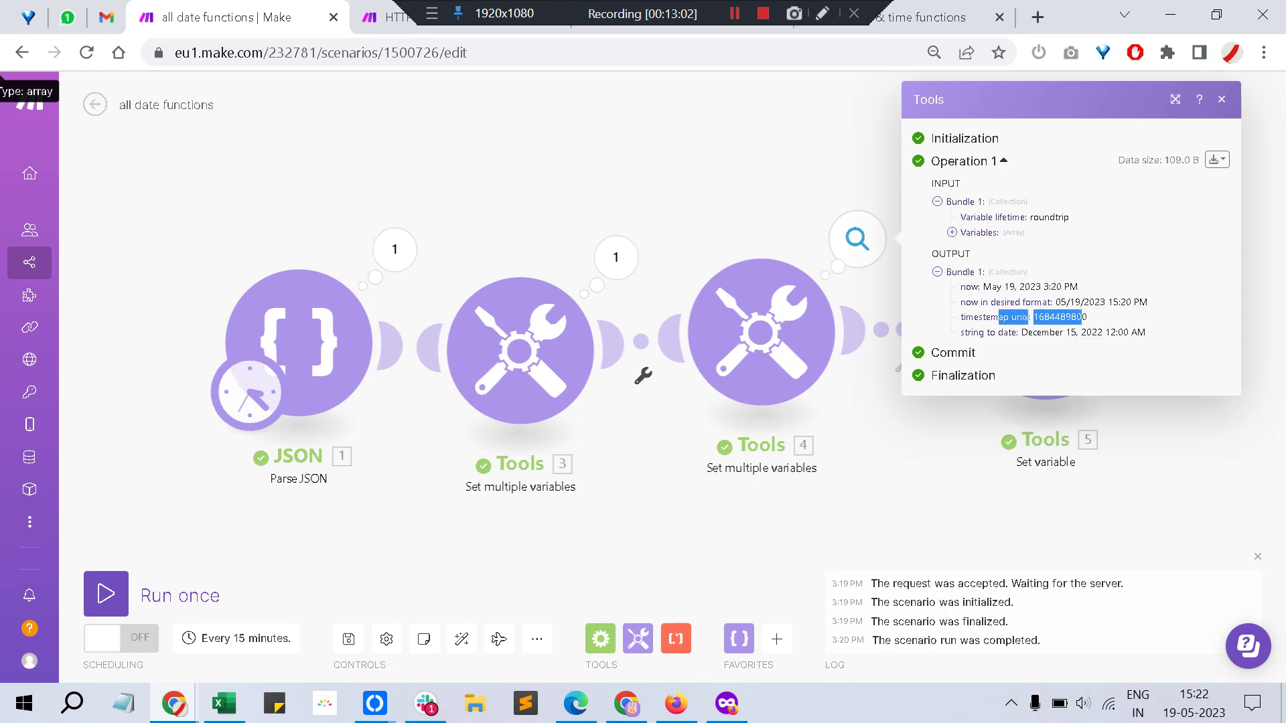
Examine the "string to date" parseDate expression and the other variables in the second Set multiple variables module again, leaving them unedited.
left_click(761, 333)
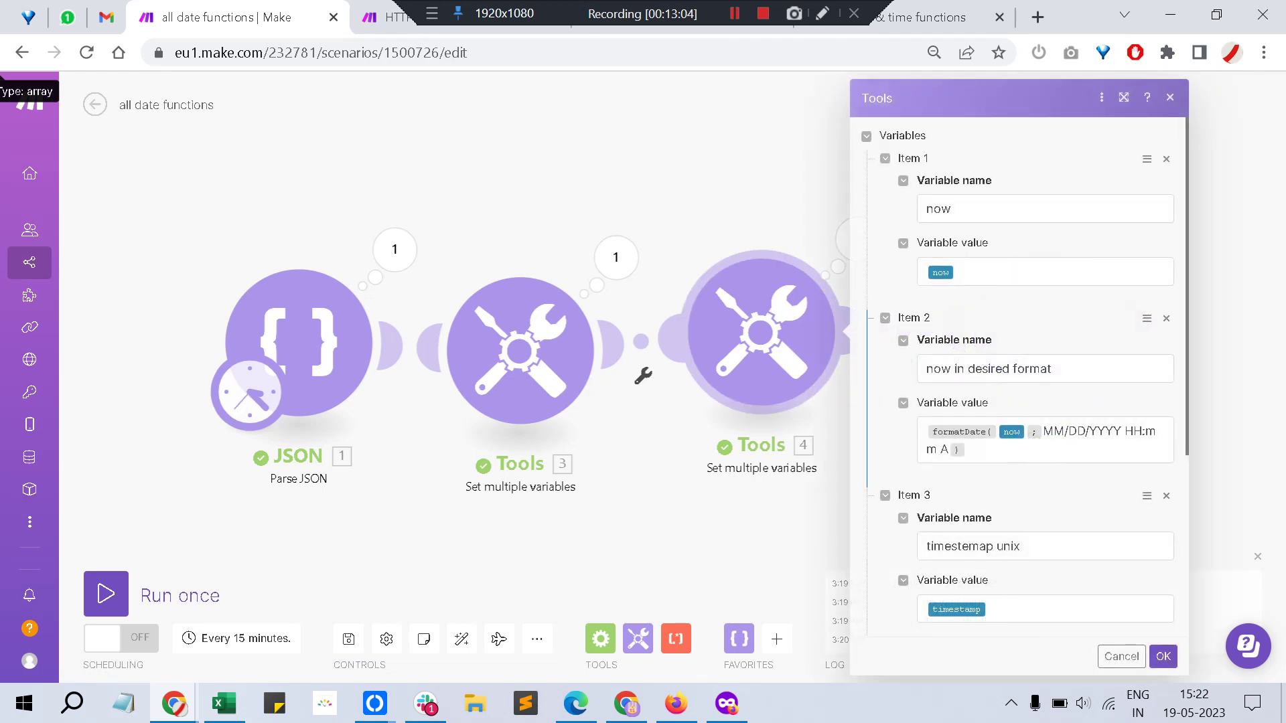
scroll(1018, 375, "down", 5)
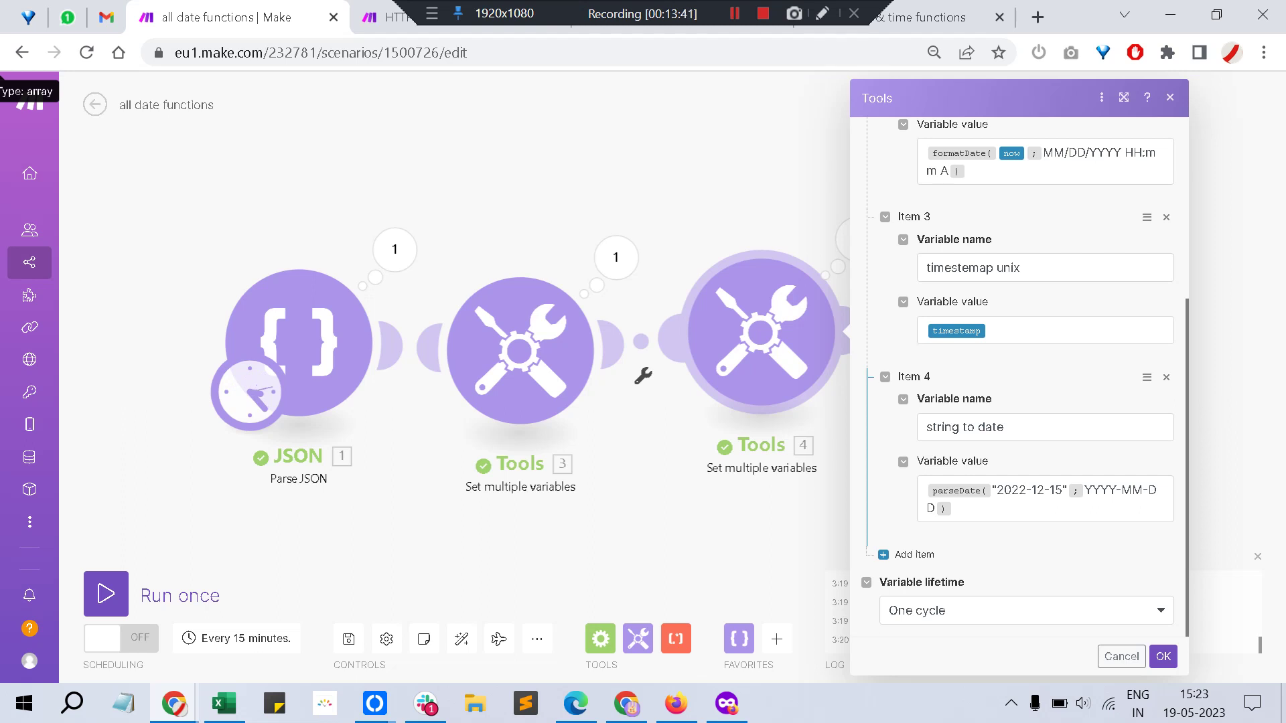
mouse_move(957, 491)
left_click(1048, 491)
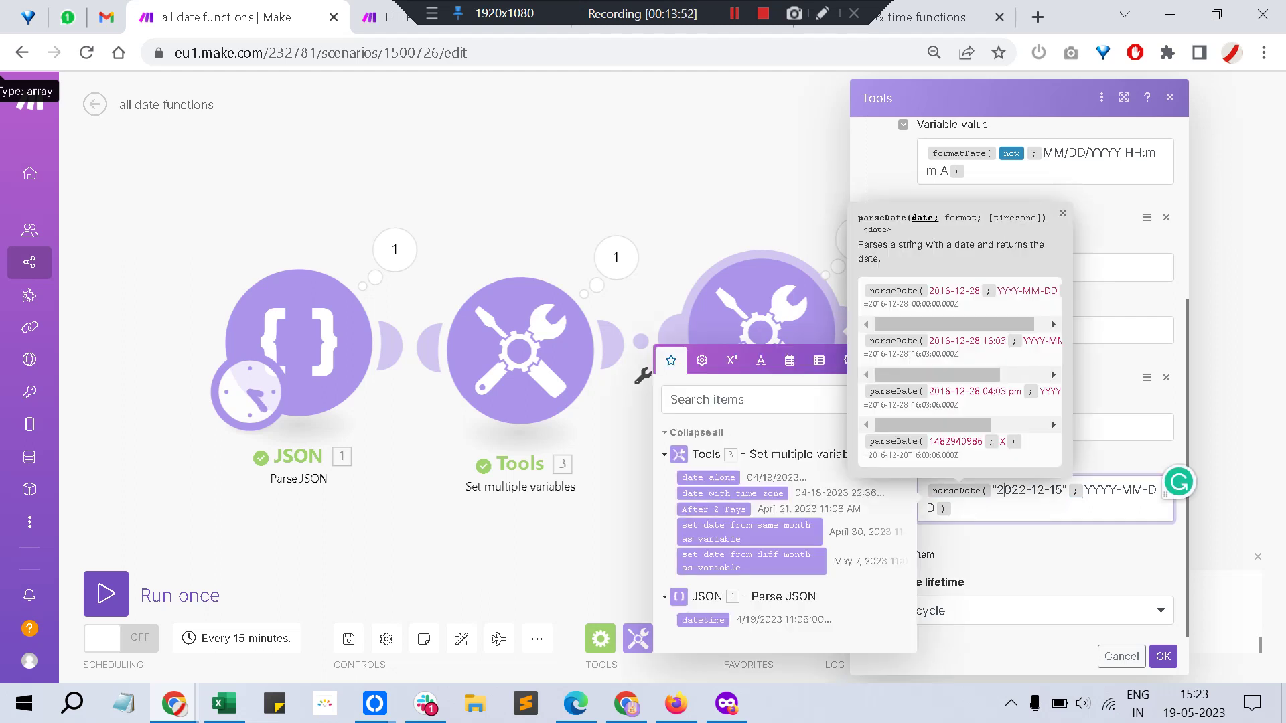
left_click(1163, 657)
left_click_drag(938, 508, 792, 518)
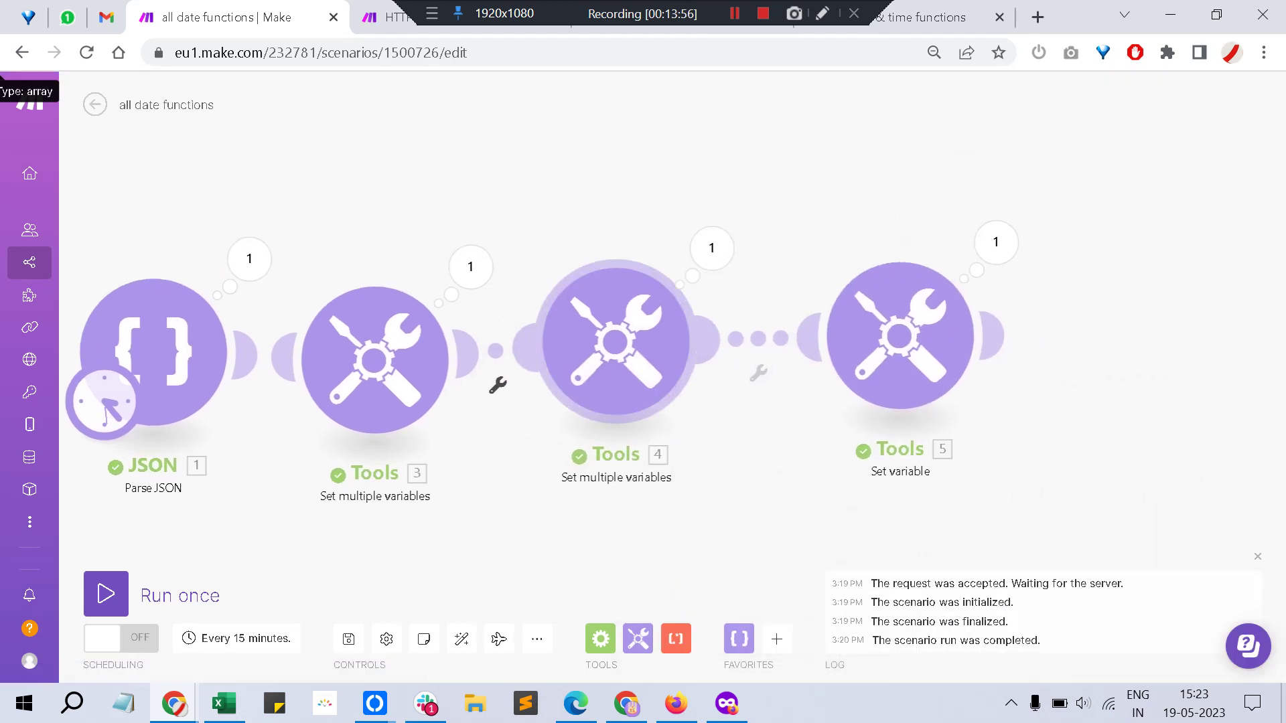
left_click(616, 342)
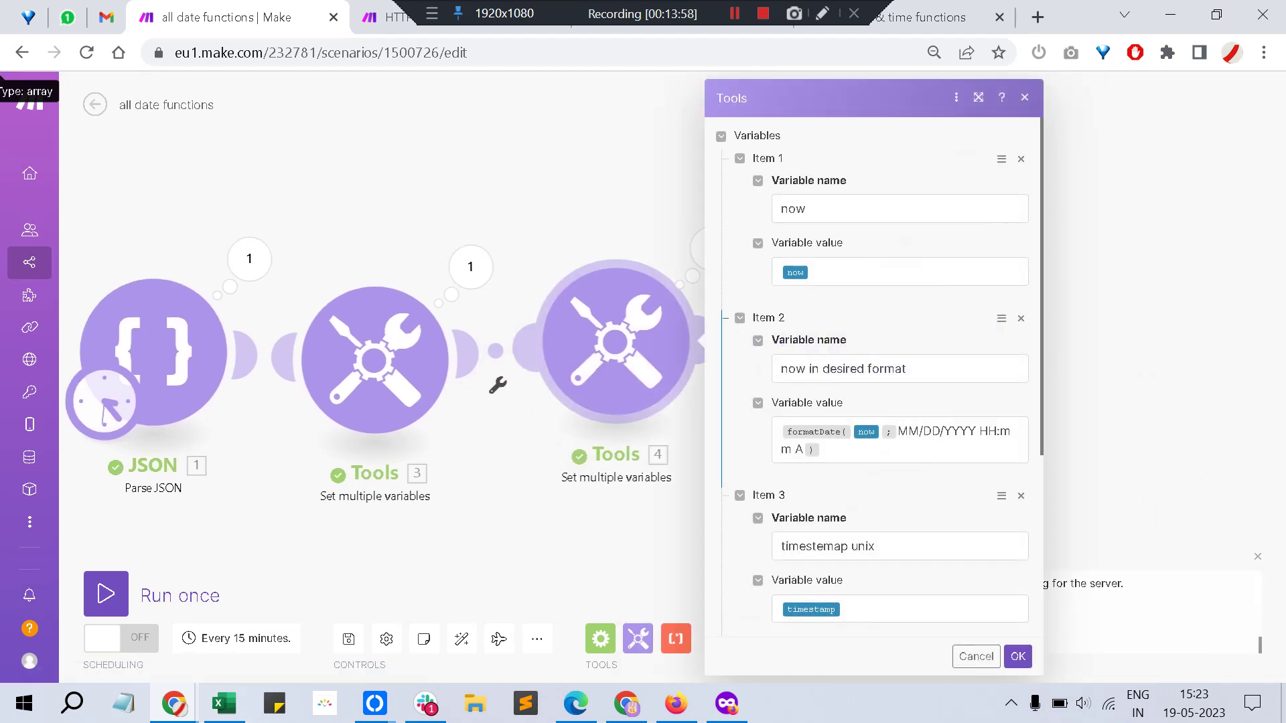
scroll(874, 368, "down", 4)
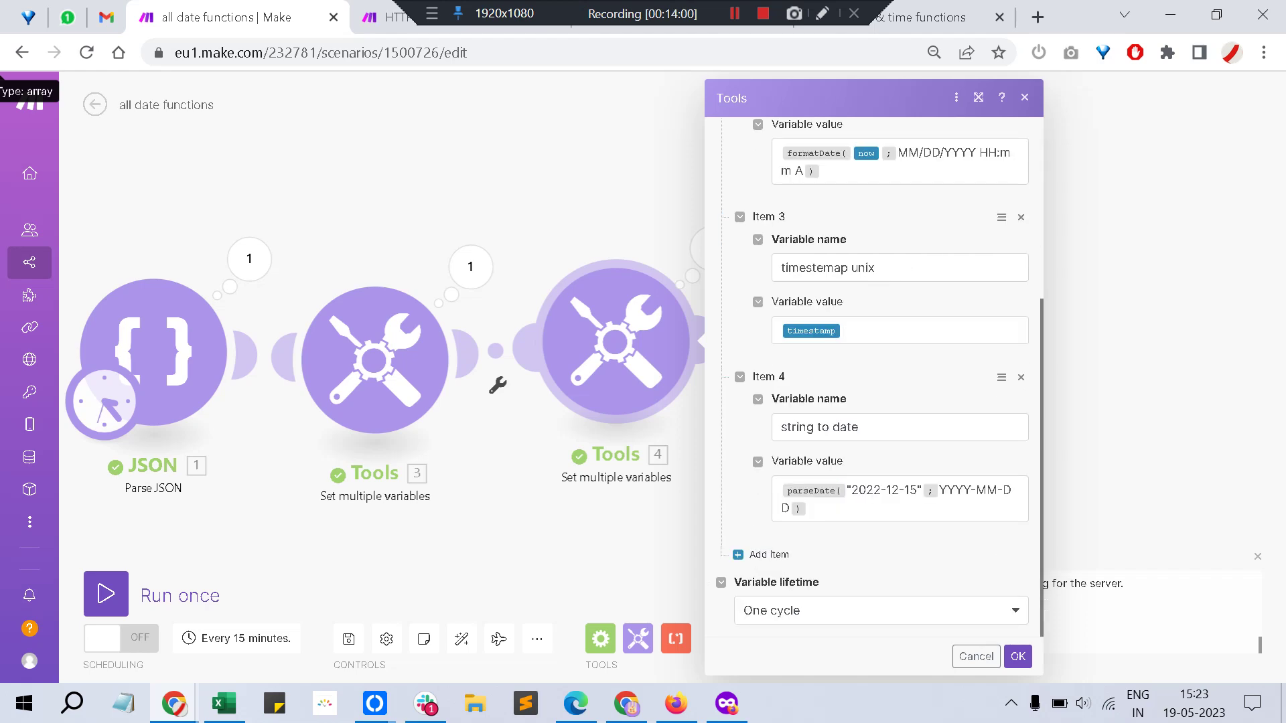
scroll(874, 368, "up", 5)
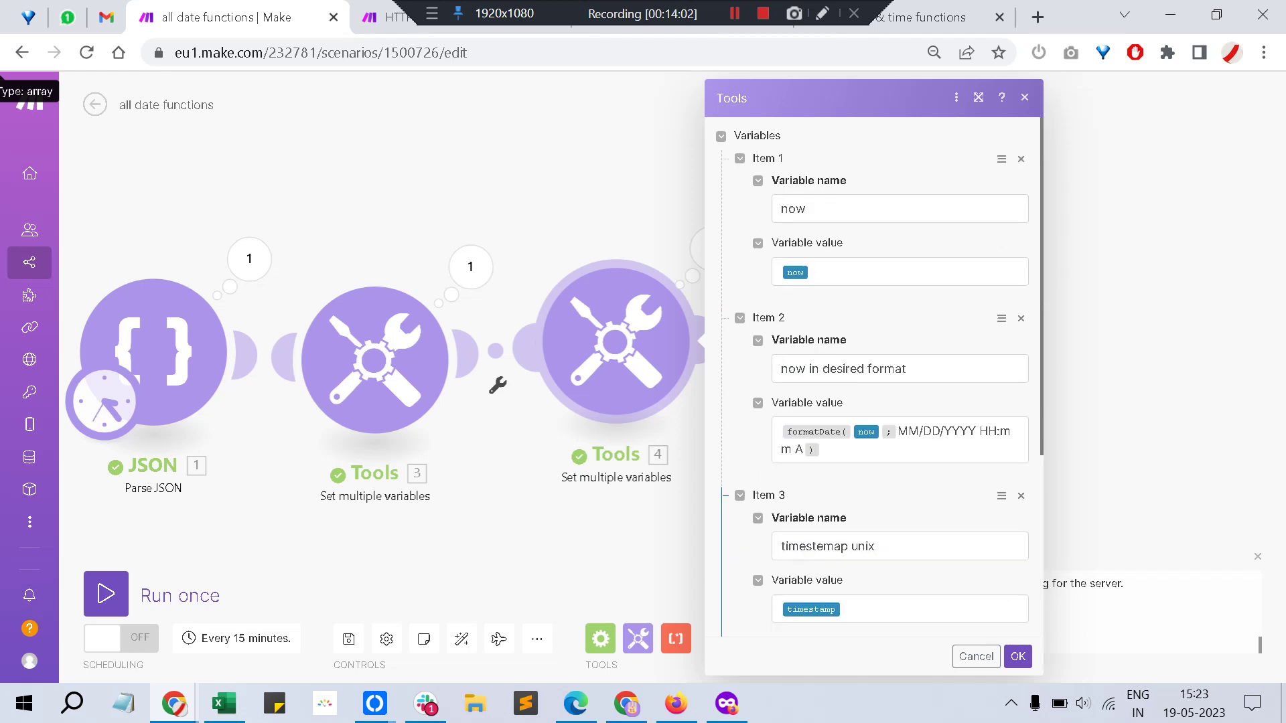
left_click(975, 656)
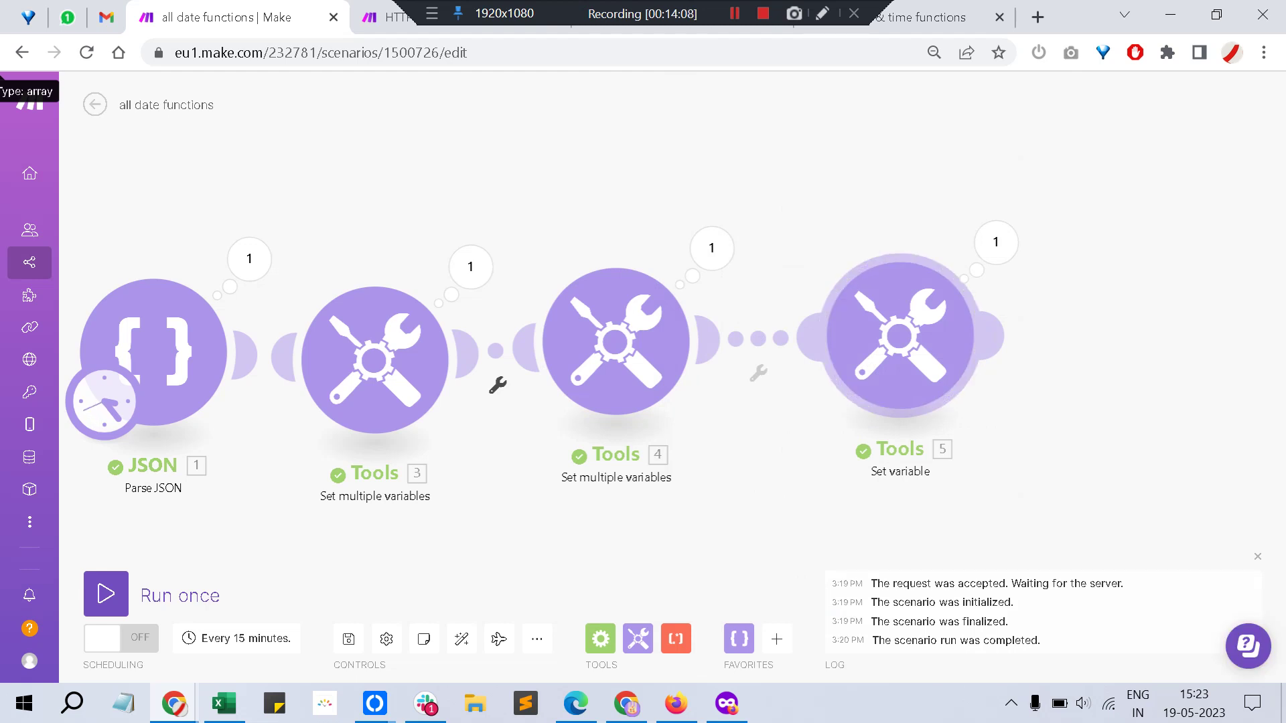
Examine the rounded date difference expression in the final Set variable module and close its settings without changes.
left_click(900, 335)
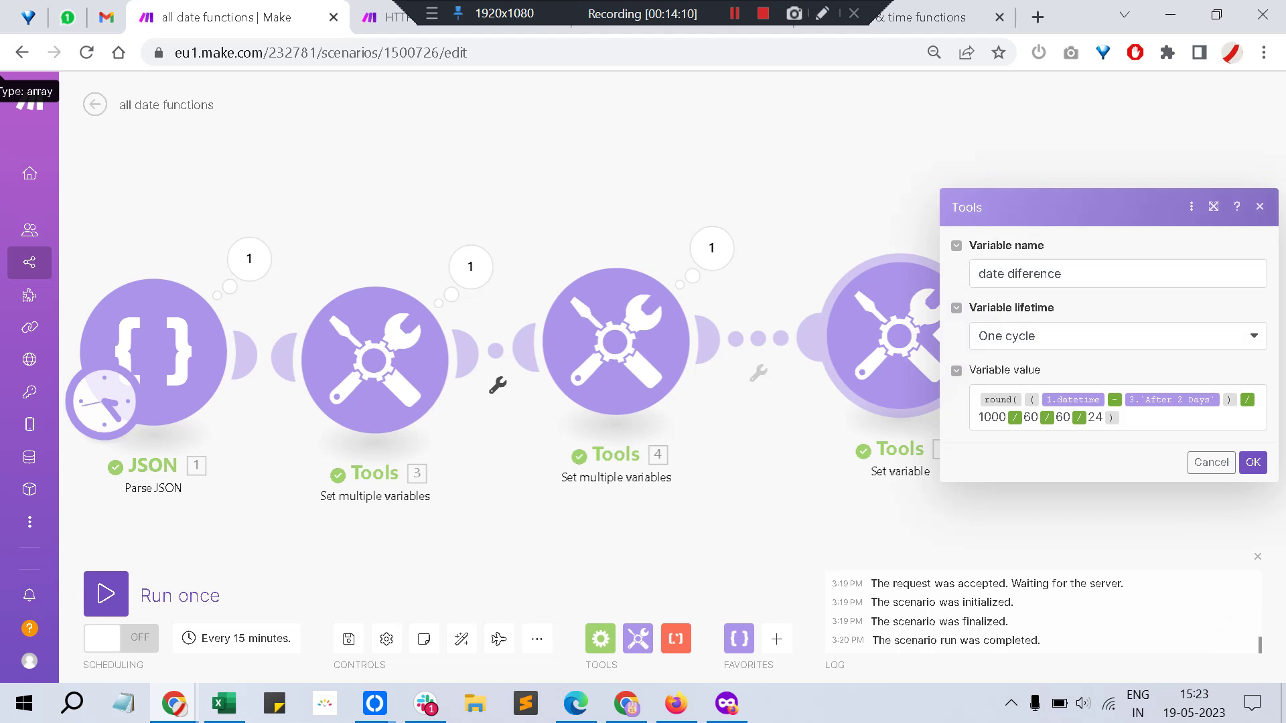
left_click(1210, 462)
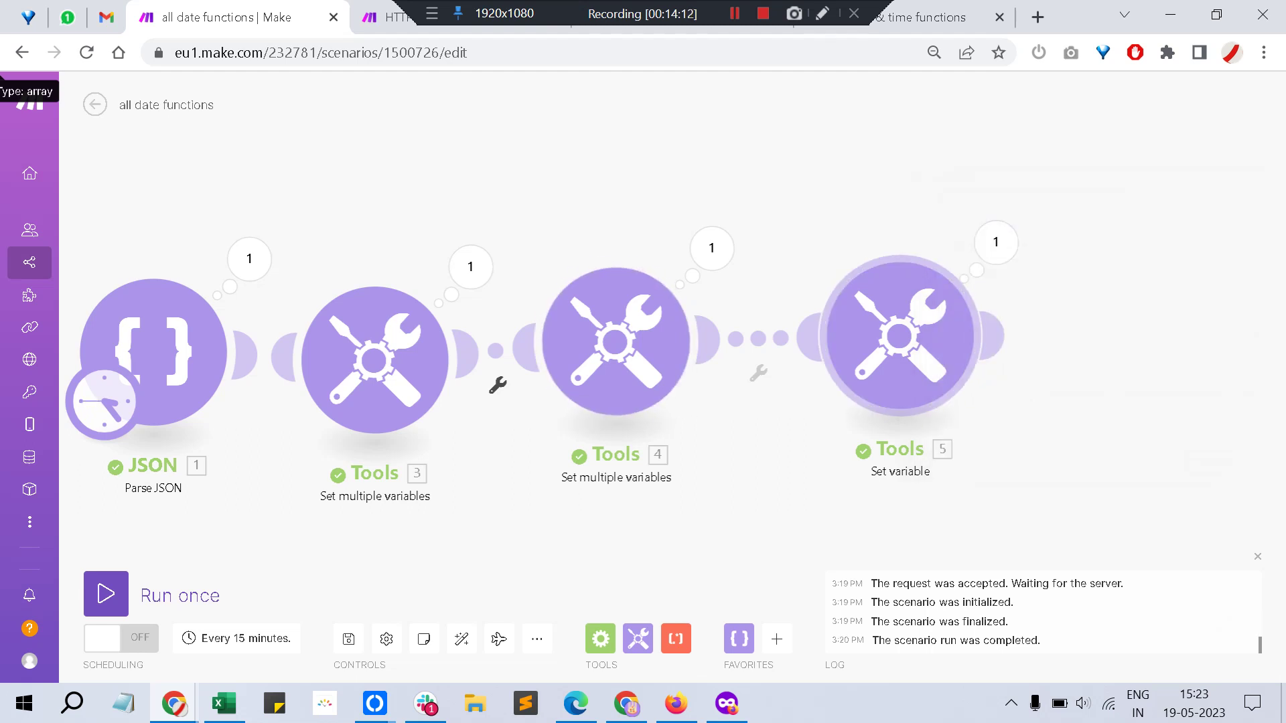
Save the scenario.
left_click_drag(482, 201, 780, 238)
left_click(547, 296)
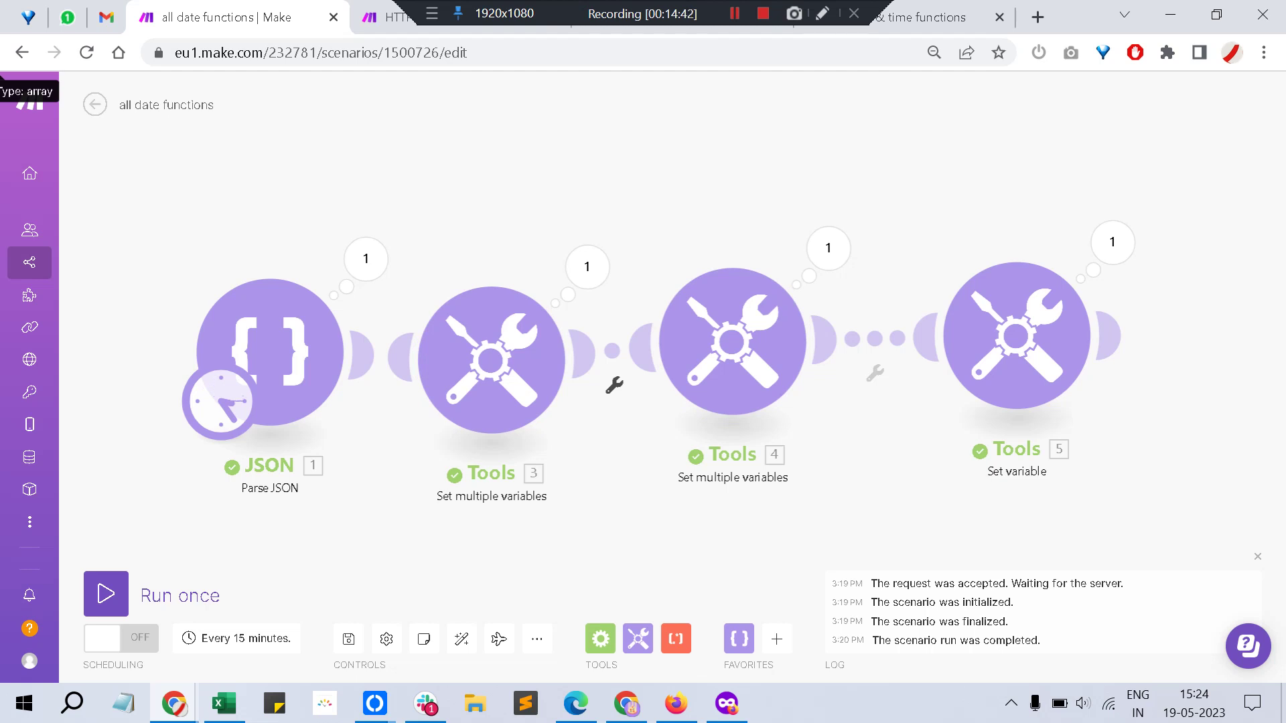
double_click(348, 638)
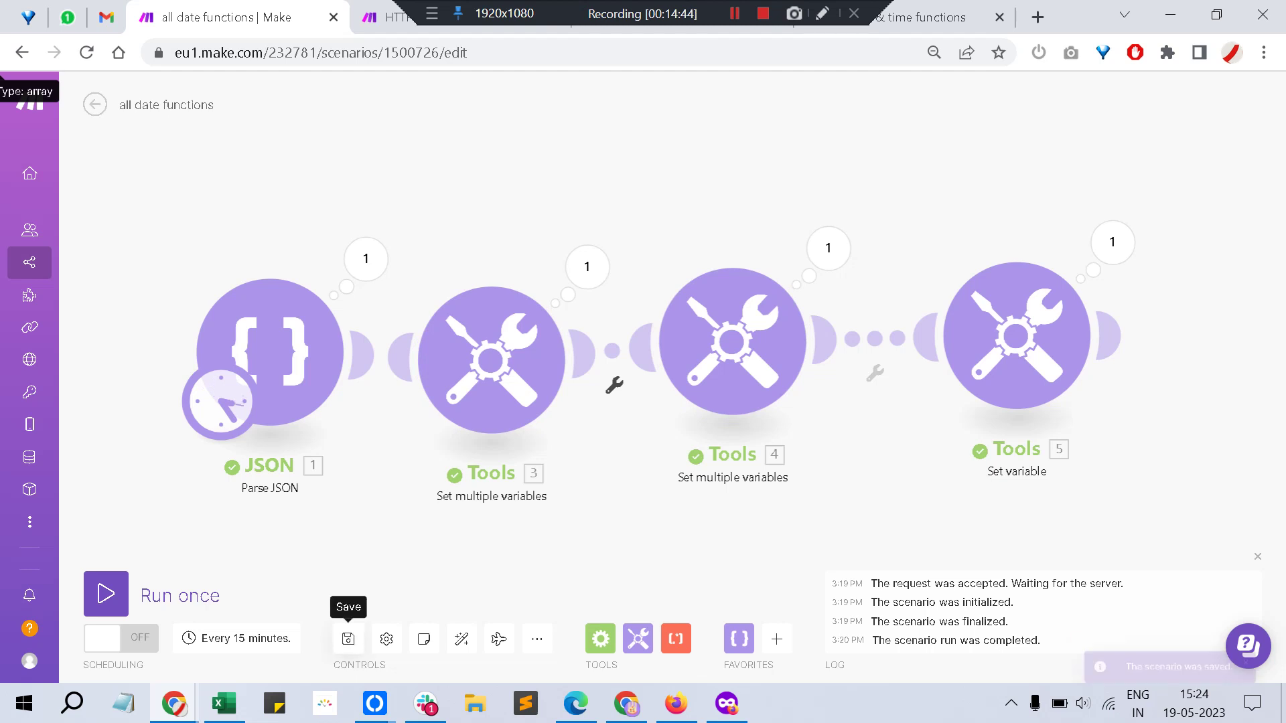